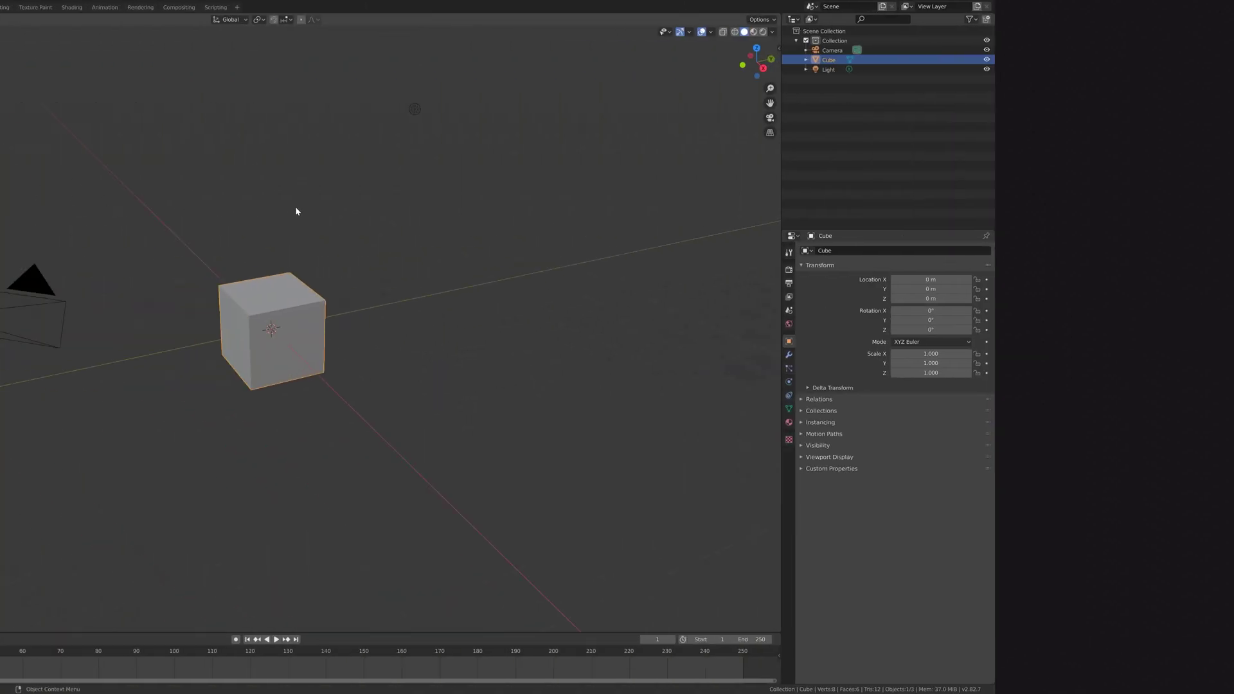
Step: Delete the default cube and import the Wavefront model 12140_Skull_v3_L2.obj from the Skull downloads folder
key("x")
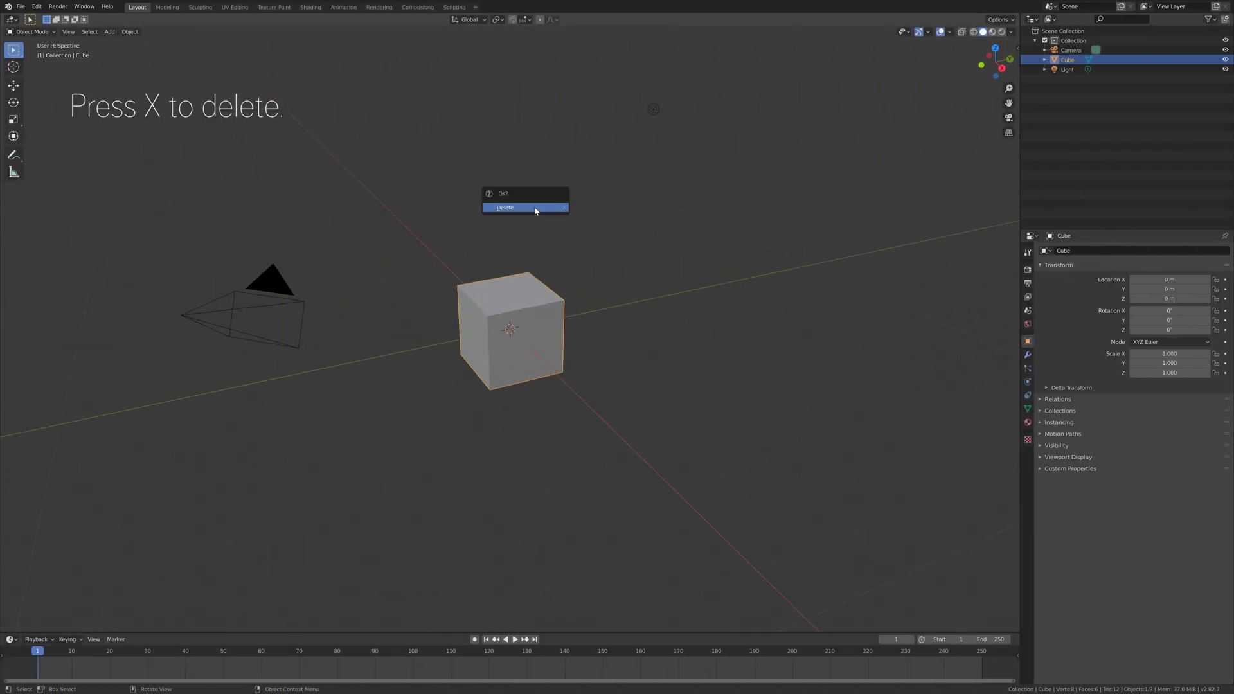
left_click(535, 208)
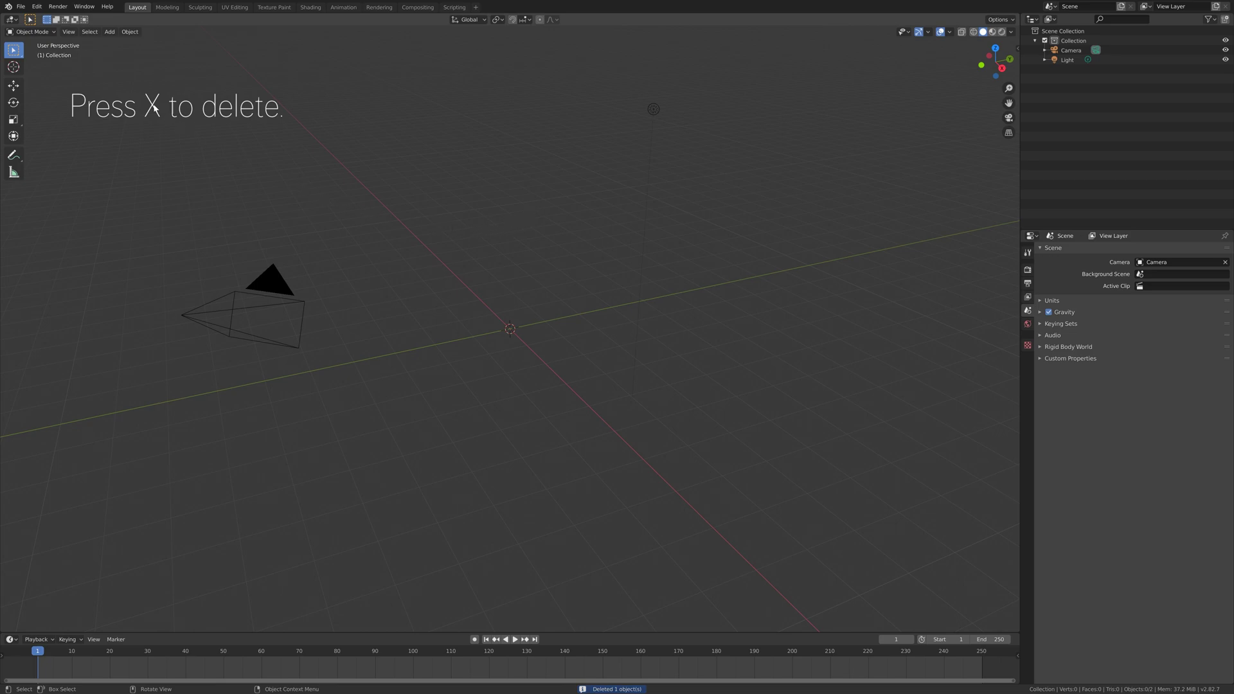
left_click(21, 6)
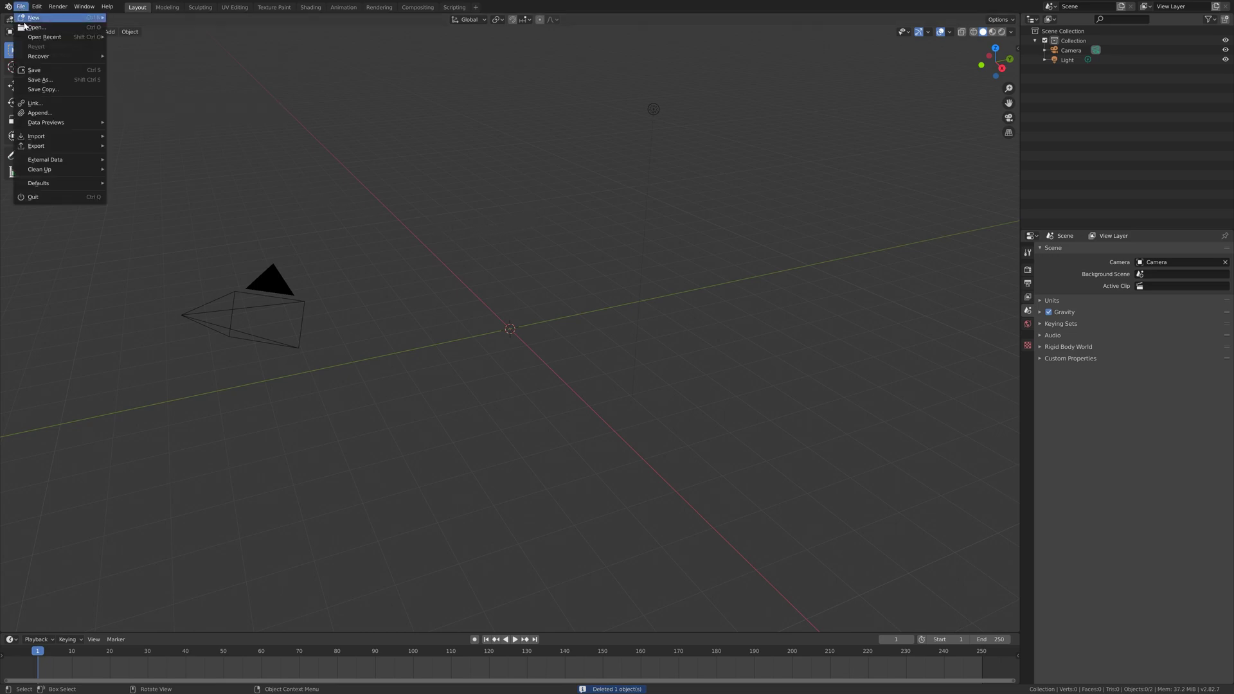
mouse_move(49, 136)
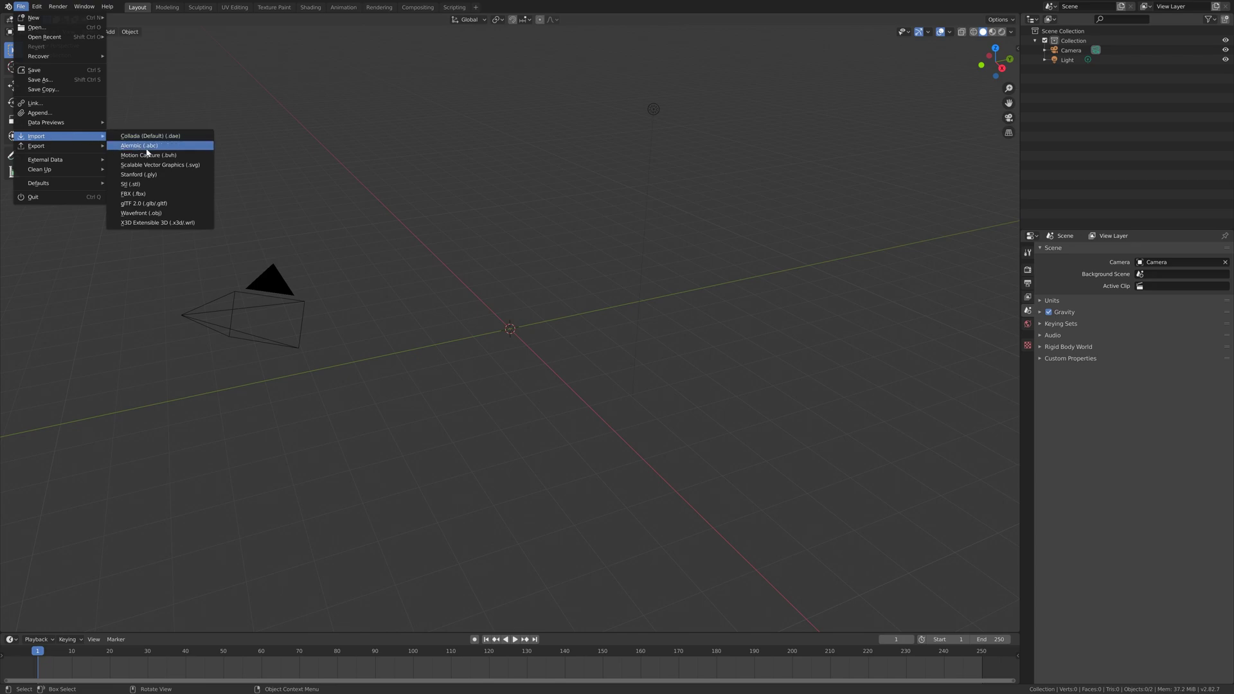
left_click(166, 212)
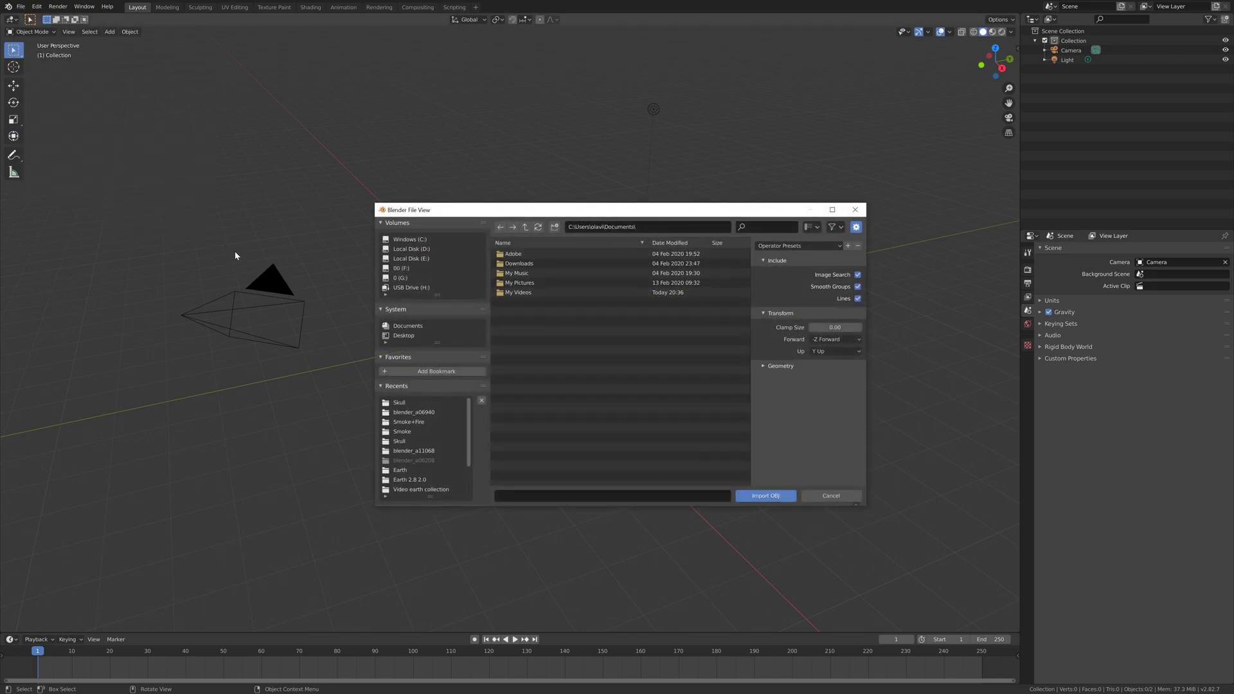
left_click(400, 403)
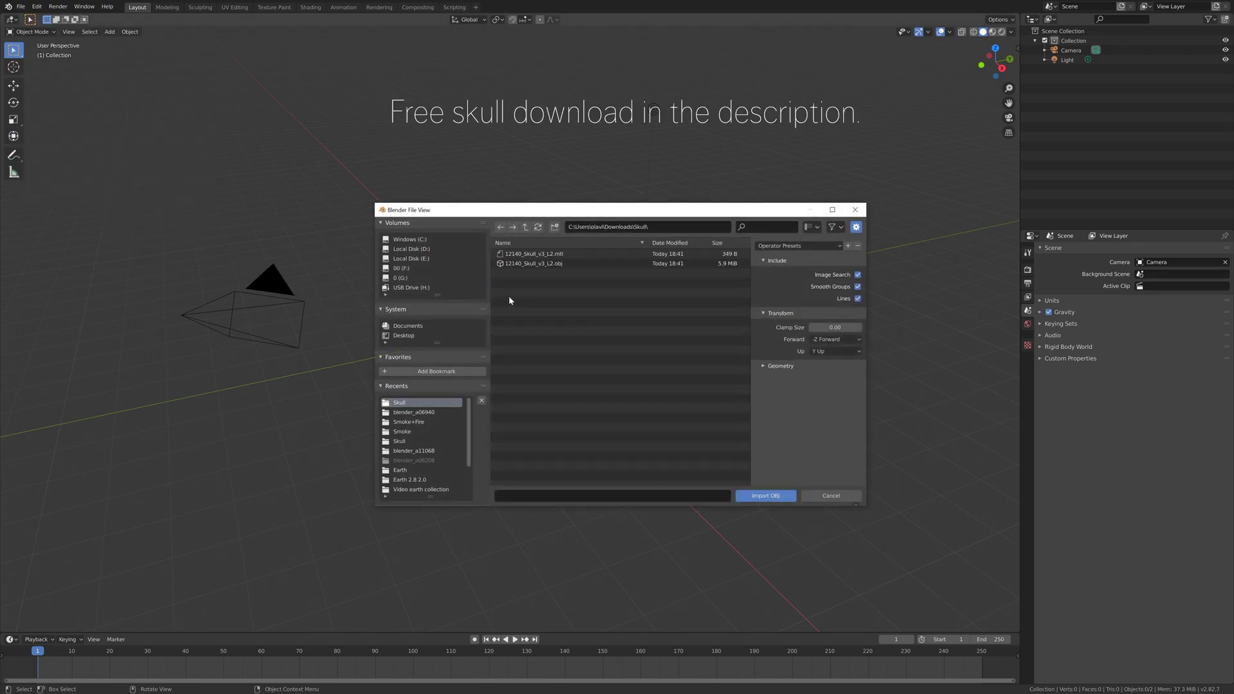
left_click(530, 266)
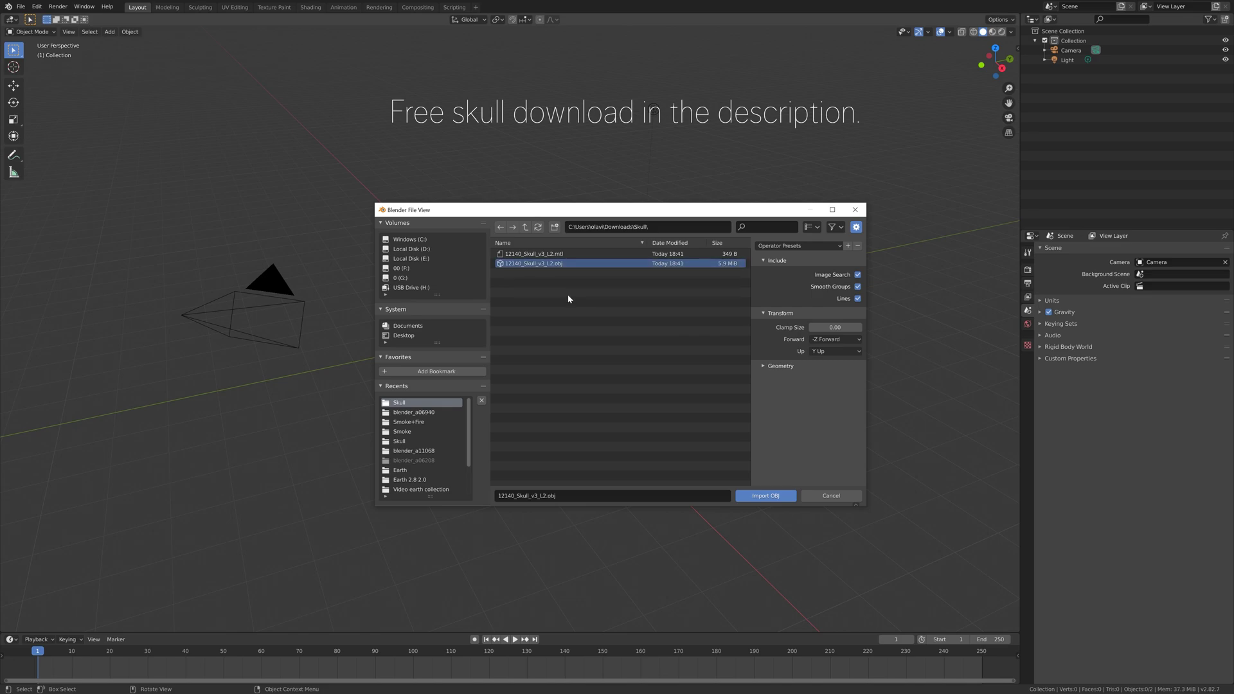
left_click(749, 497)
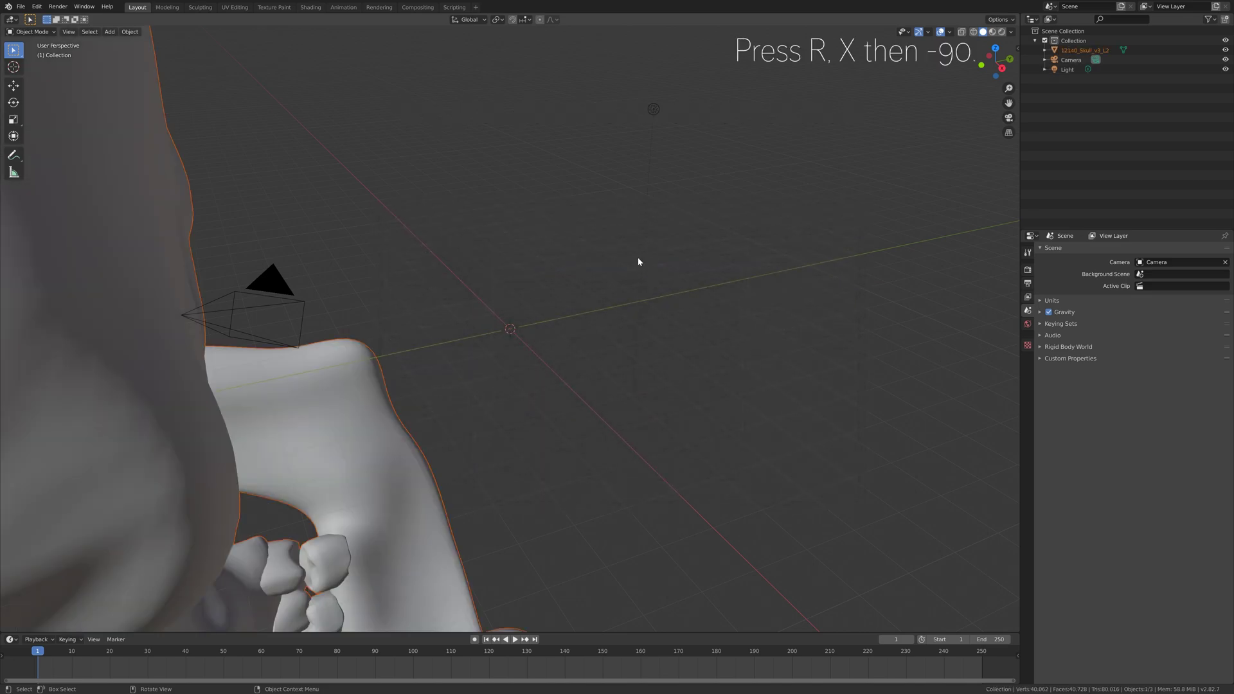
Step: Rotate the imported skull -90° about the global X axis and scale it down uniformly to less than half its size
key("r")
type("x")
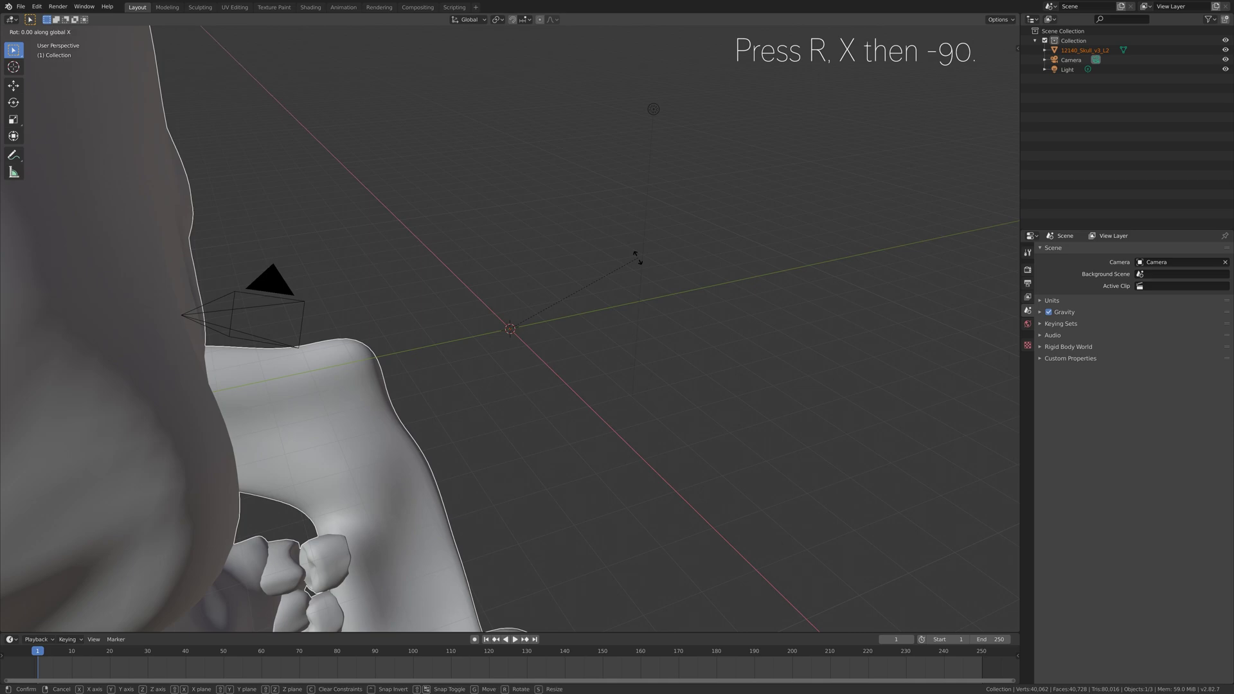
type("-90")
key("Return")
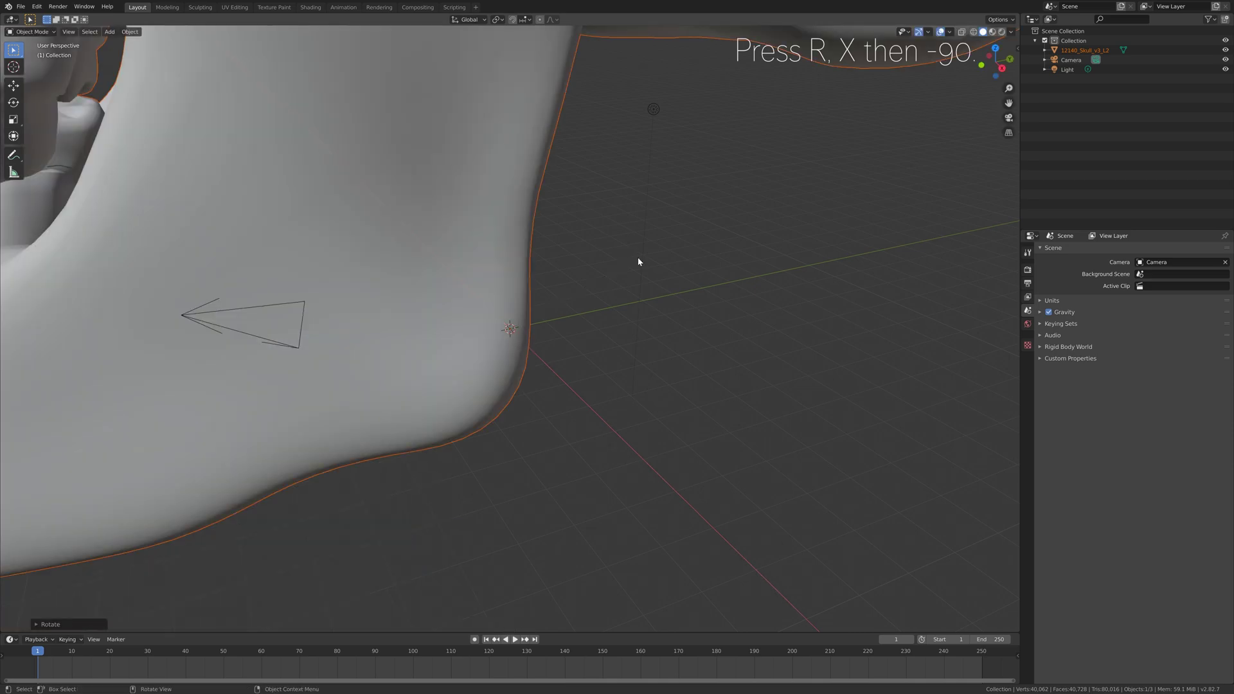
key("s")
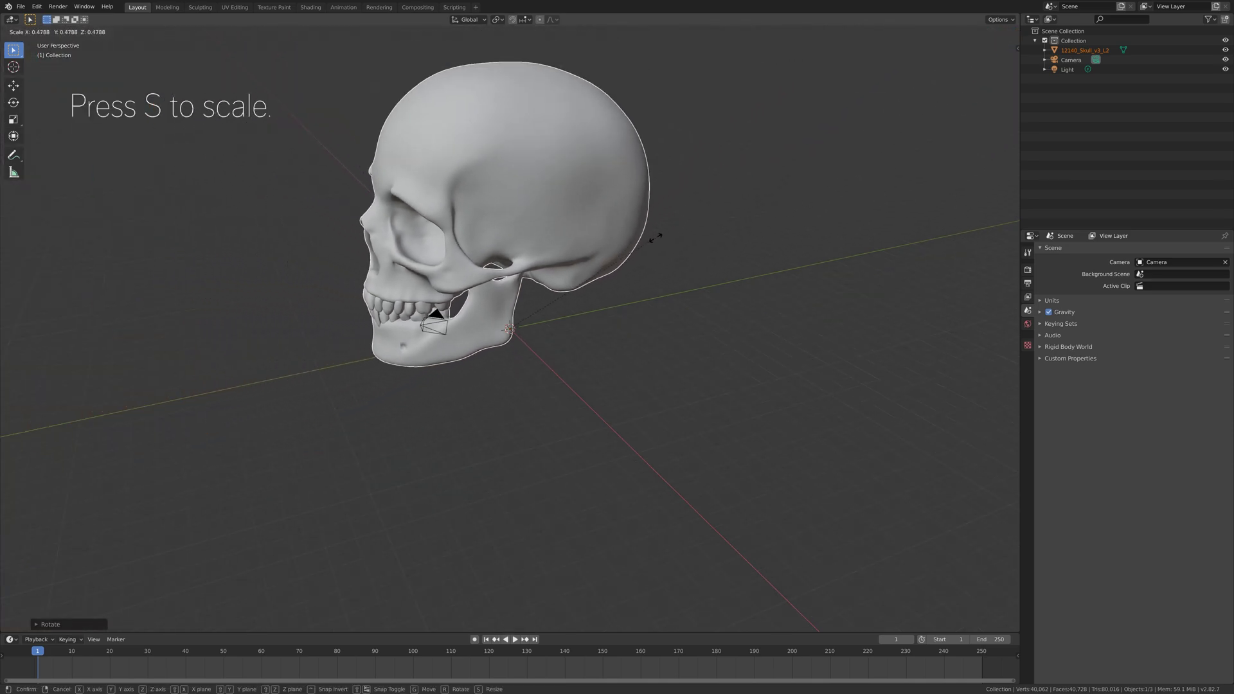
left_click(603, 285)
middle_click_drag(603, 285, 640, 299)
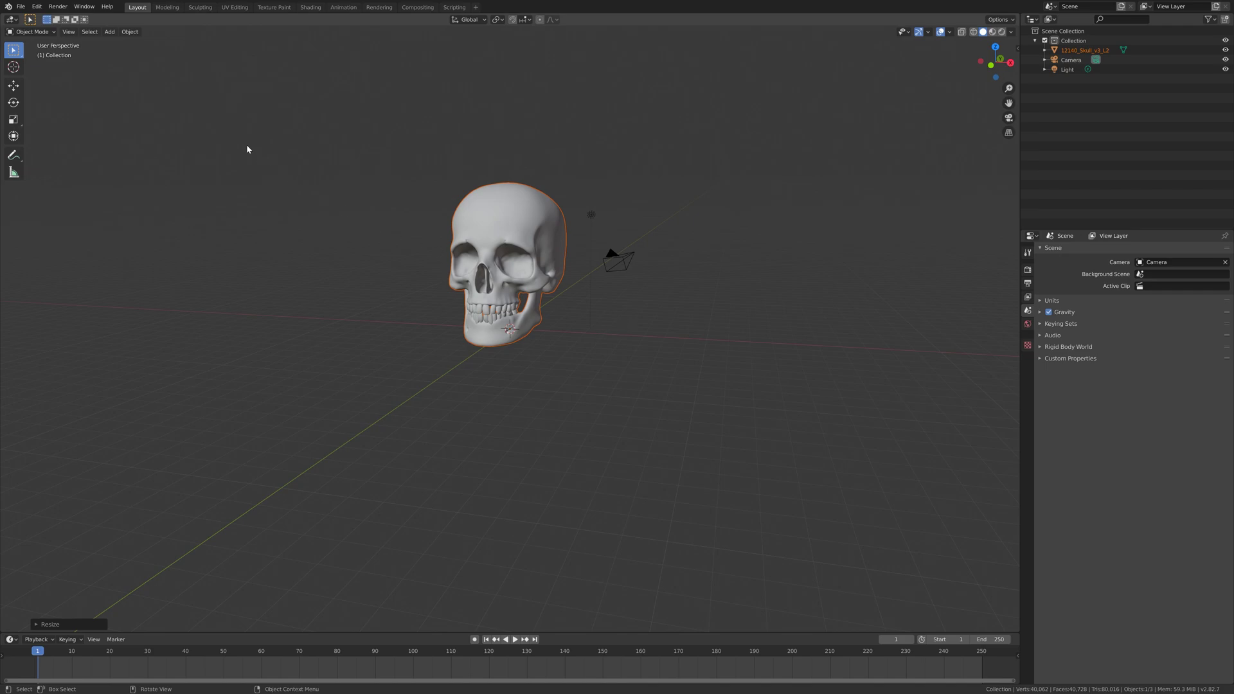
Step: Apply the Quick Smoke effect to the skull
left_click(129, 32)
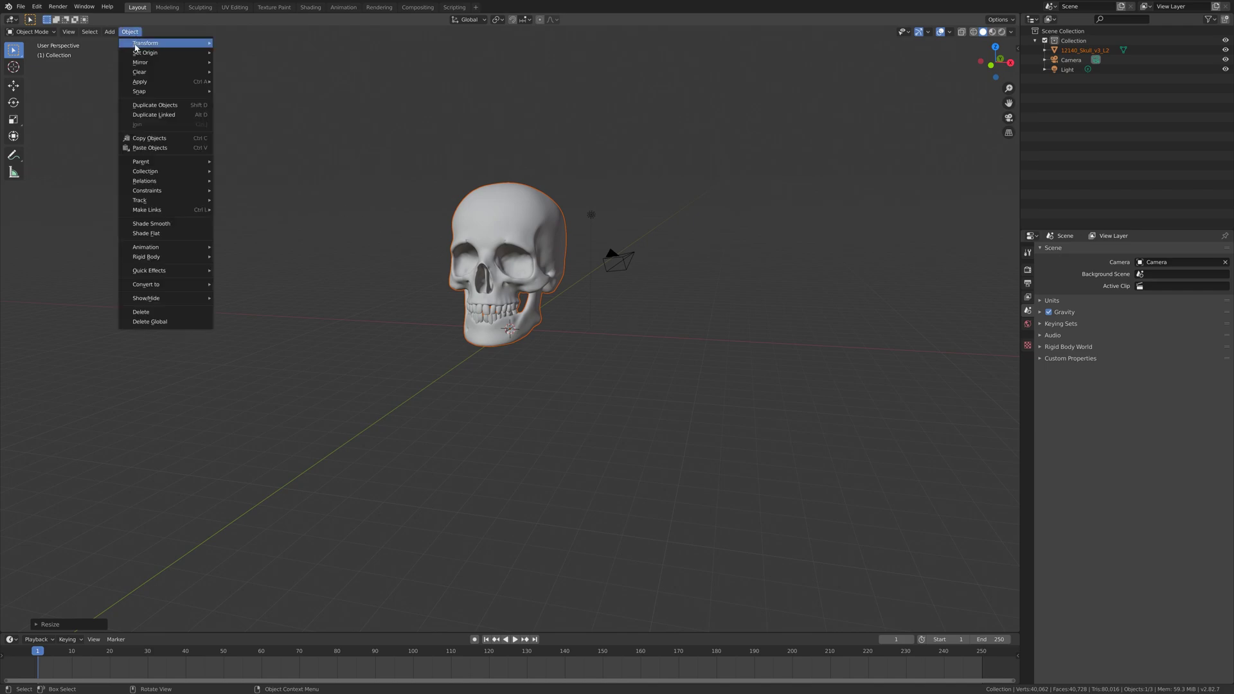
mouse_move(164, 271)
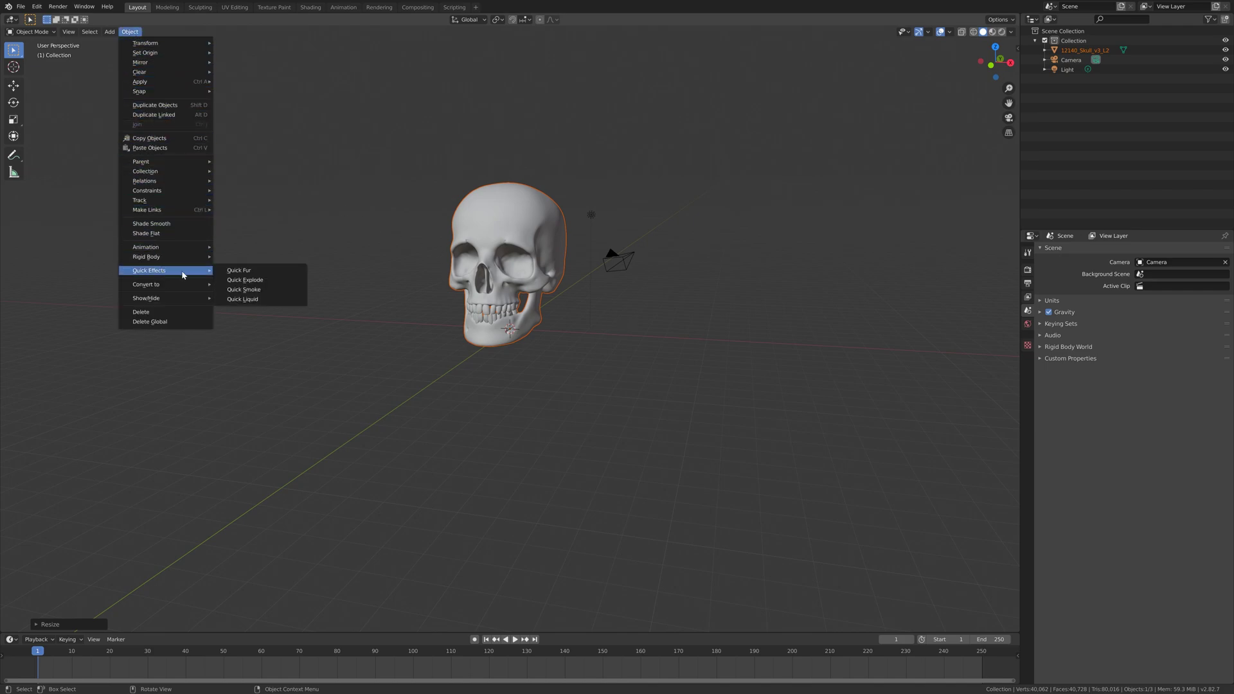
left_click(254, 296)
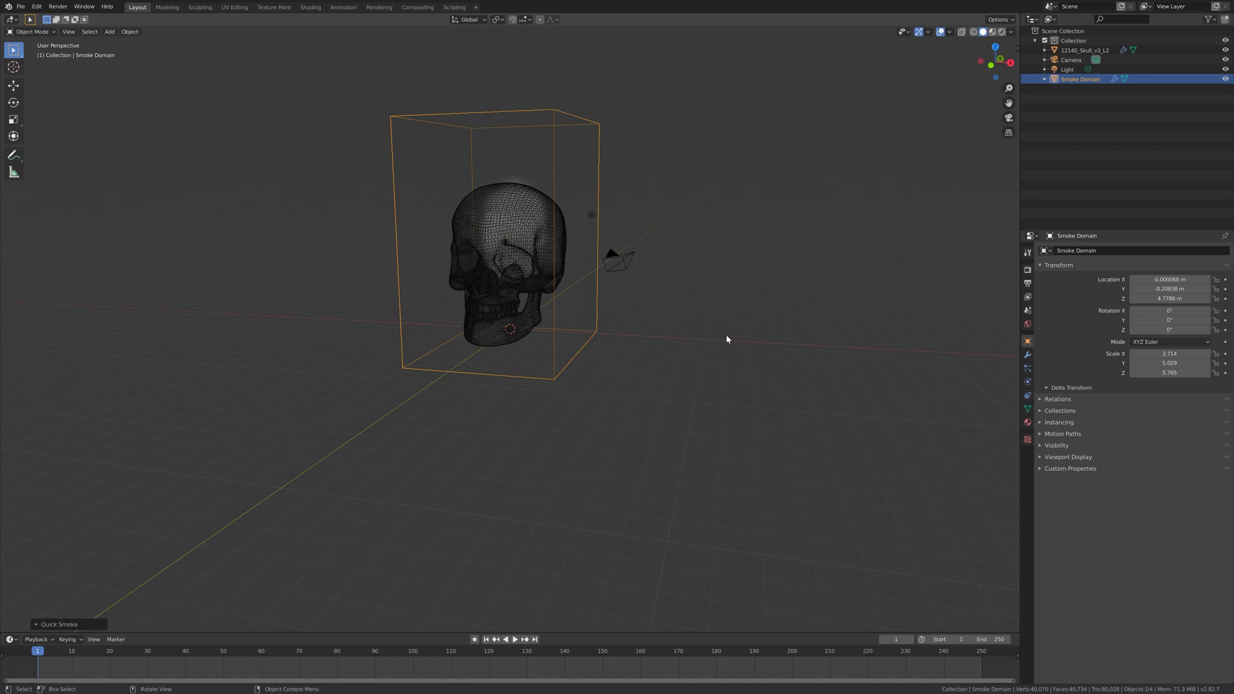
Step: Set the smoke domain's simulation cache directory to the parent blender_a06940 temp folder
left_click(1028, 382)
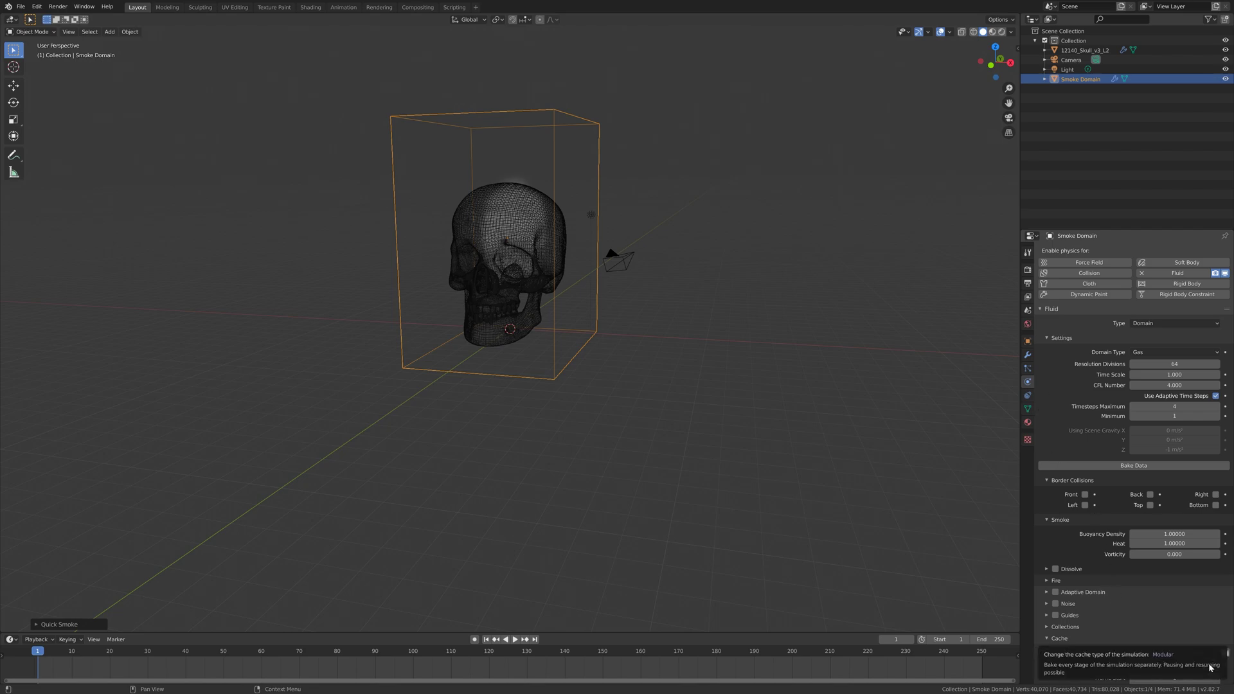
left_click(1226, 653)
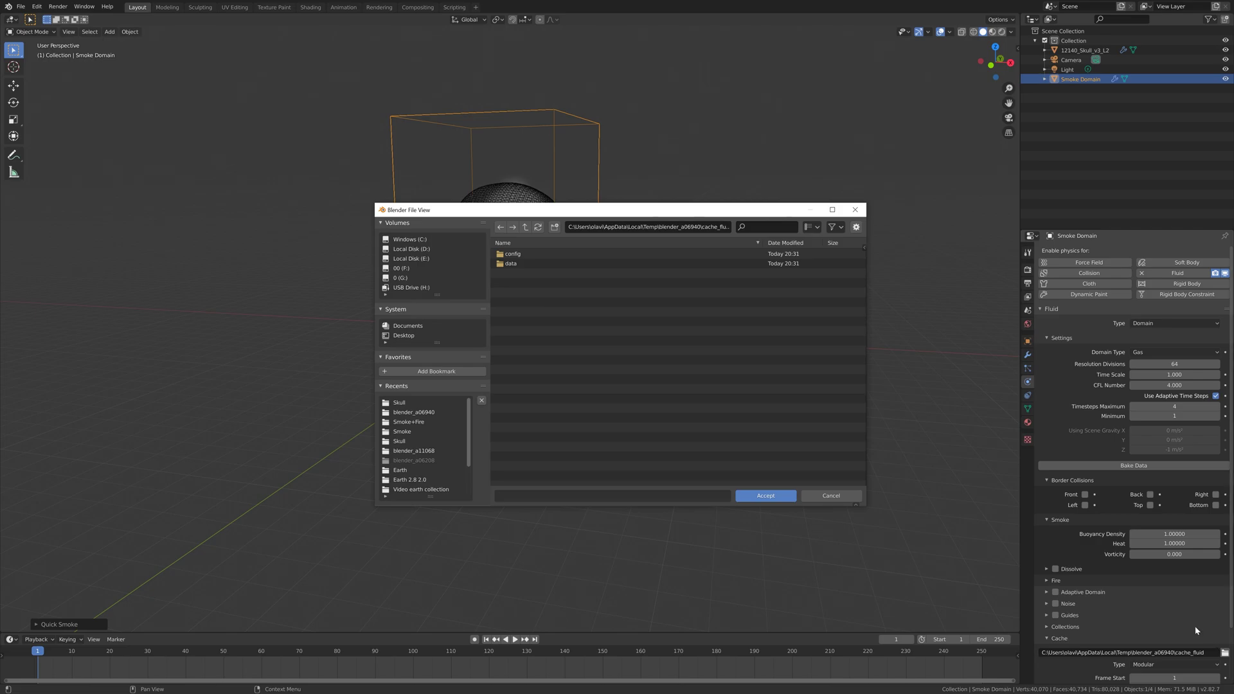
left_click(526, 228)
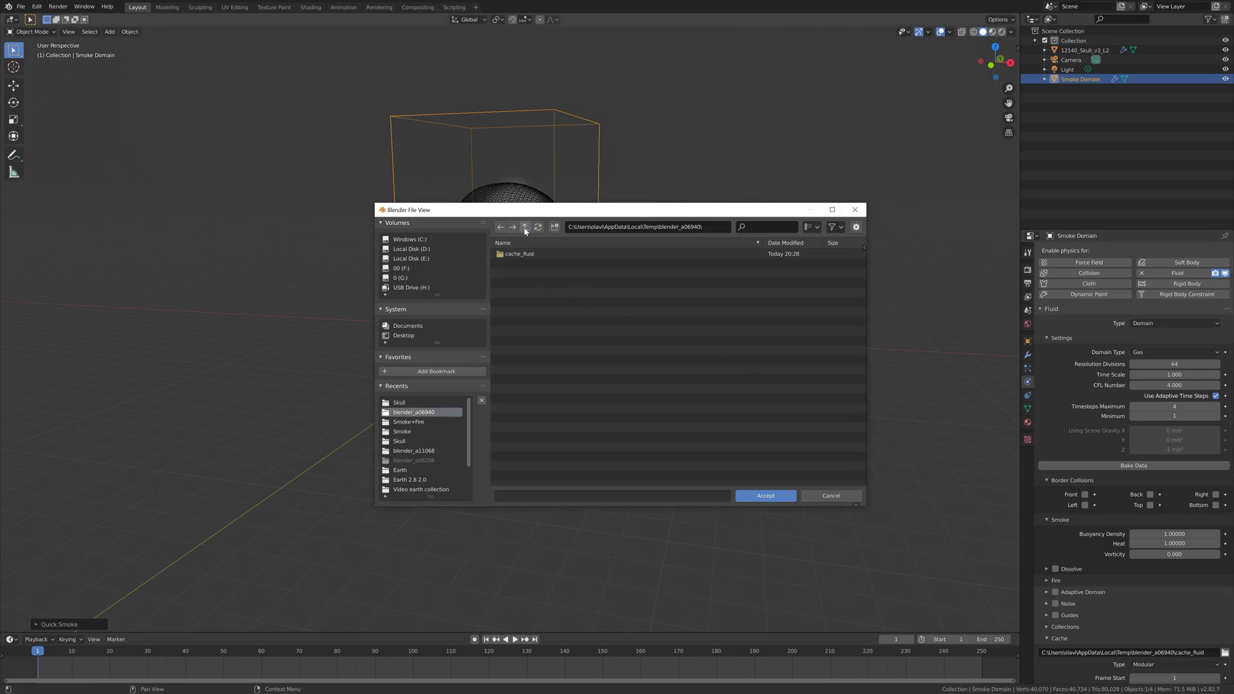
left_click(762, 496)
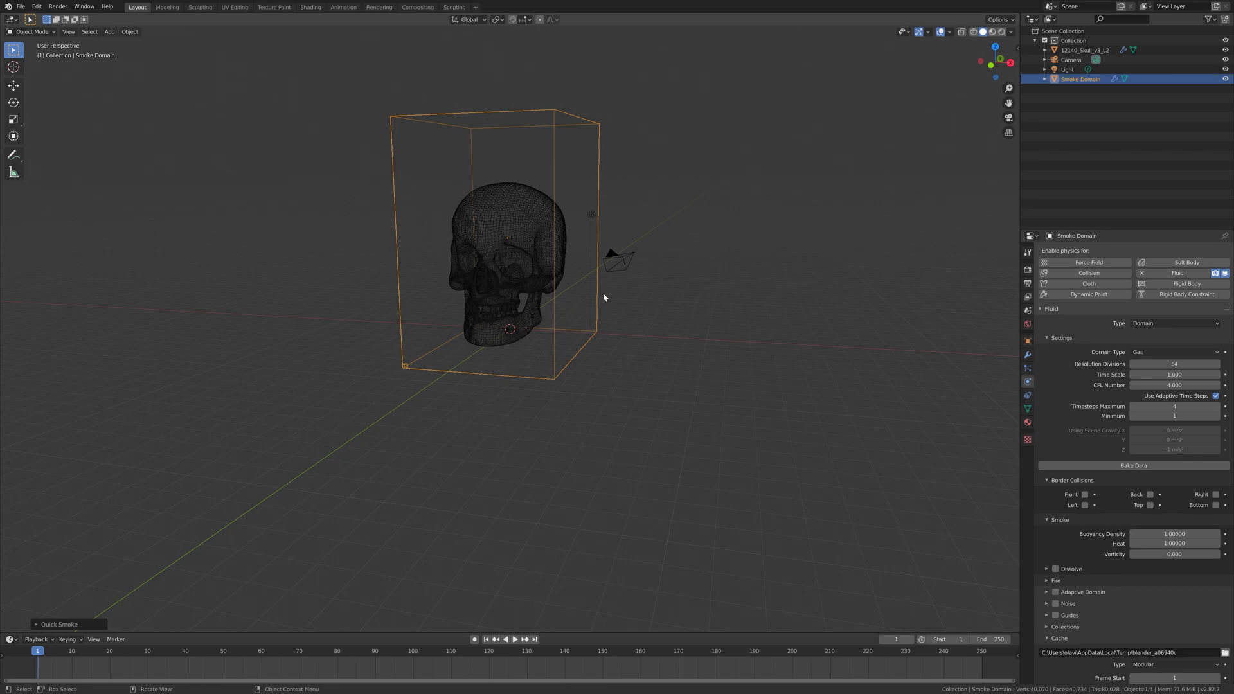
Step: Scale the smoke domain up to over five times its size and raise it about 23 m along global Z
scroll(584, 256, "down", 6)
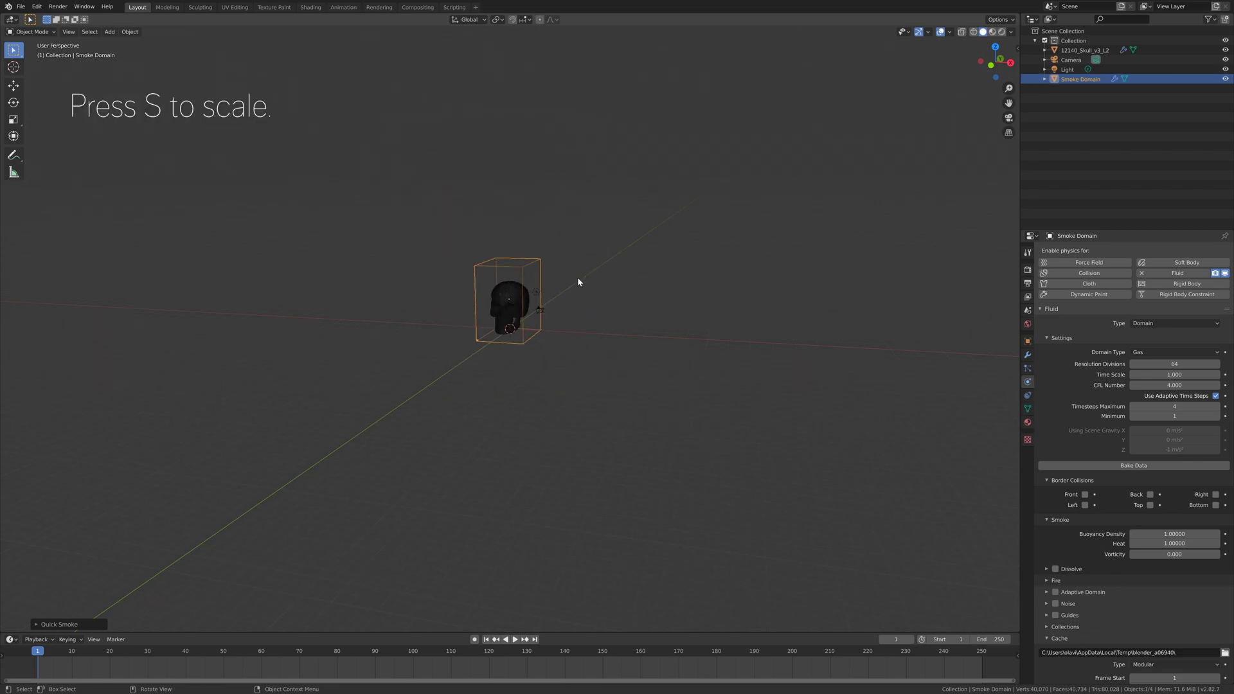
key("s")
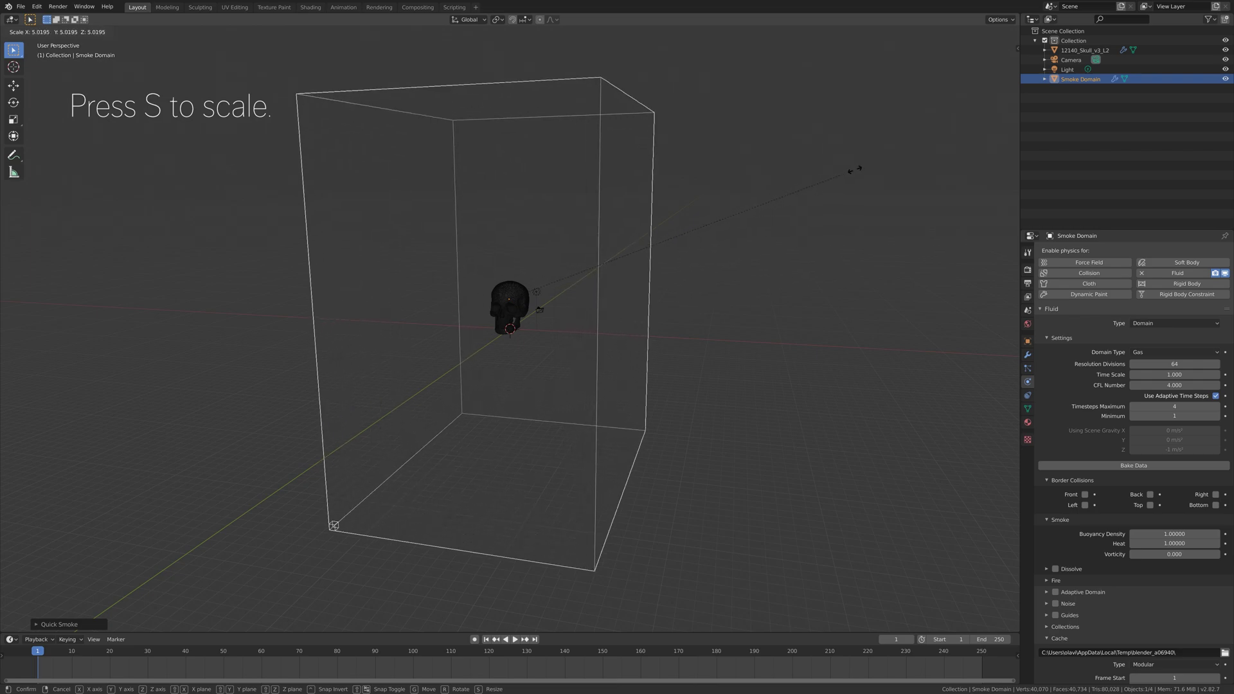
left_click(915, 143)
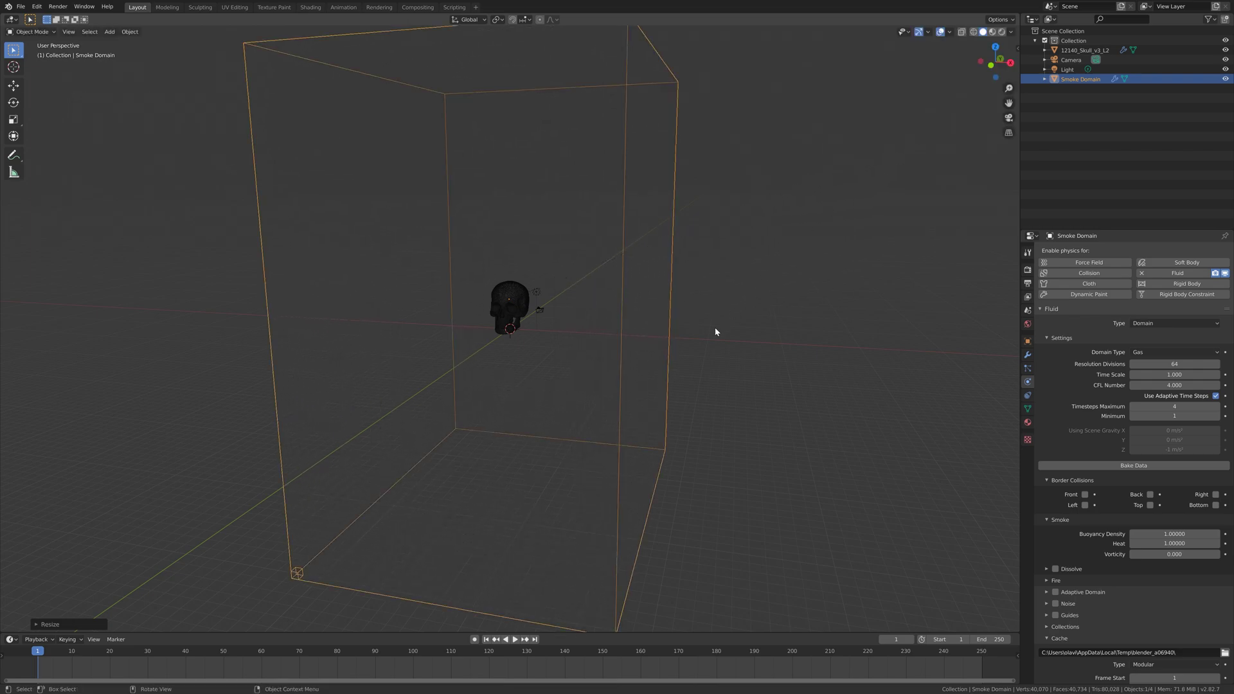
key("g")
key("z")
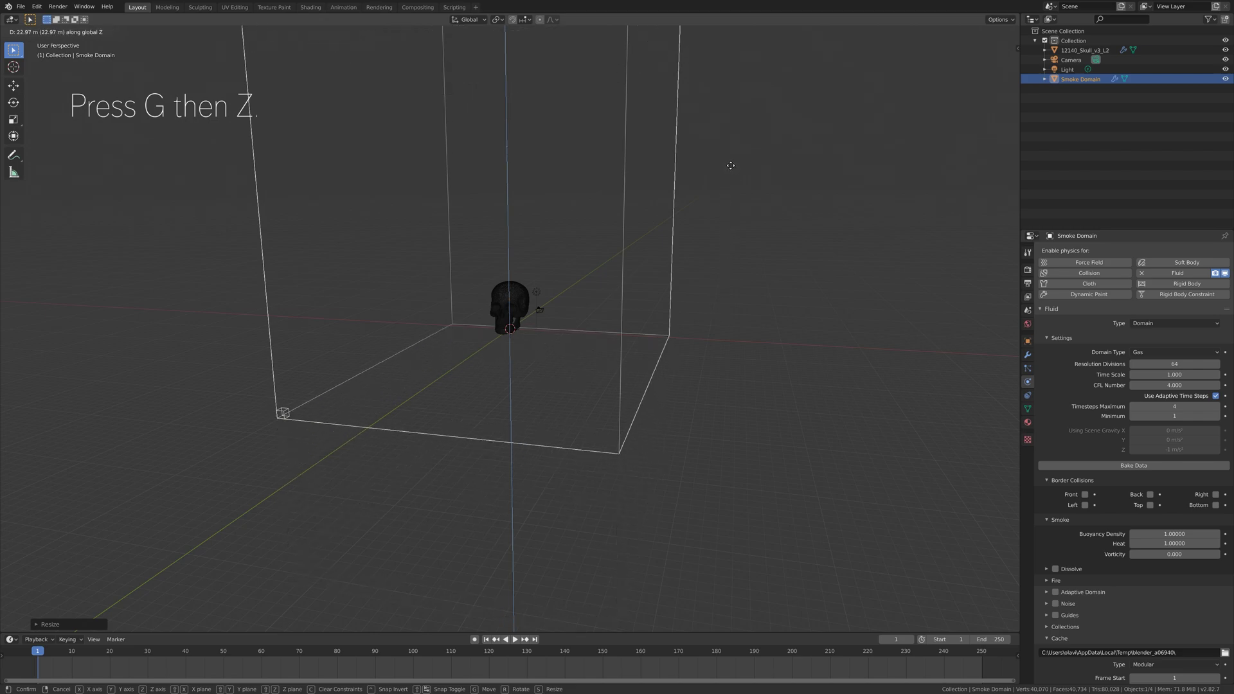
left_click(731, 164)
Step: Enlarge the raised smoke domain slightly more, uniformly on all axes, leaving ample room around the skull
mouse_move(708, 243)
middle_mouse_down()
mouse_move(725, 226)
mouse_move(720, 237)
middle_mouse_up()
key("s")
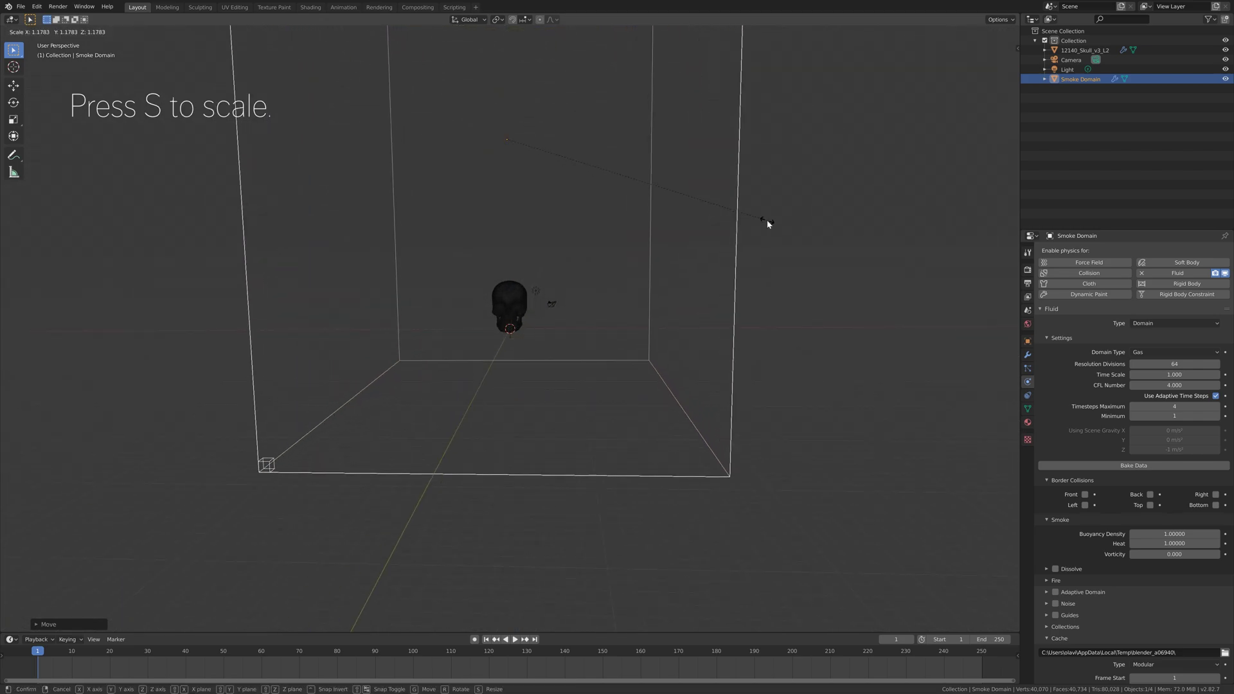
left_click(715, 289)
scroll(714, 289, "down", 4)
middle_click_drag(715, 289, 675, 298)
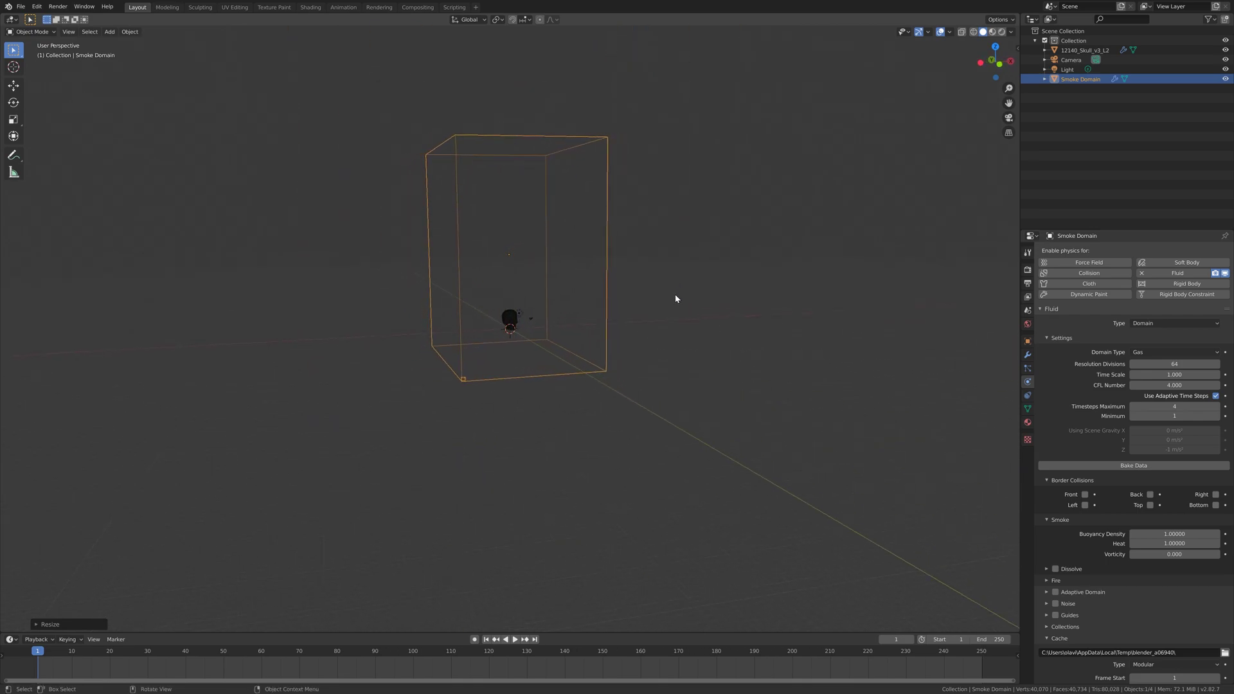
Step: Set the skull's fluid flow type to Fire + Smoke, with Mesh as its flow source
left_click(511, 322)
scroll(512, 323, "up", 5)
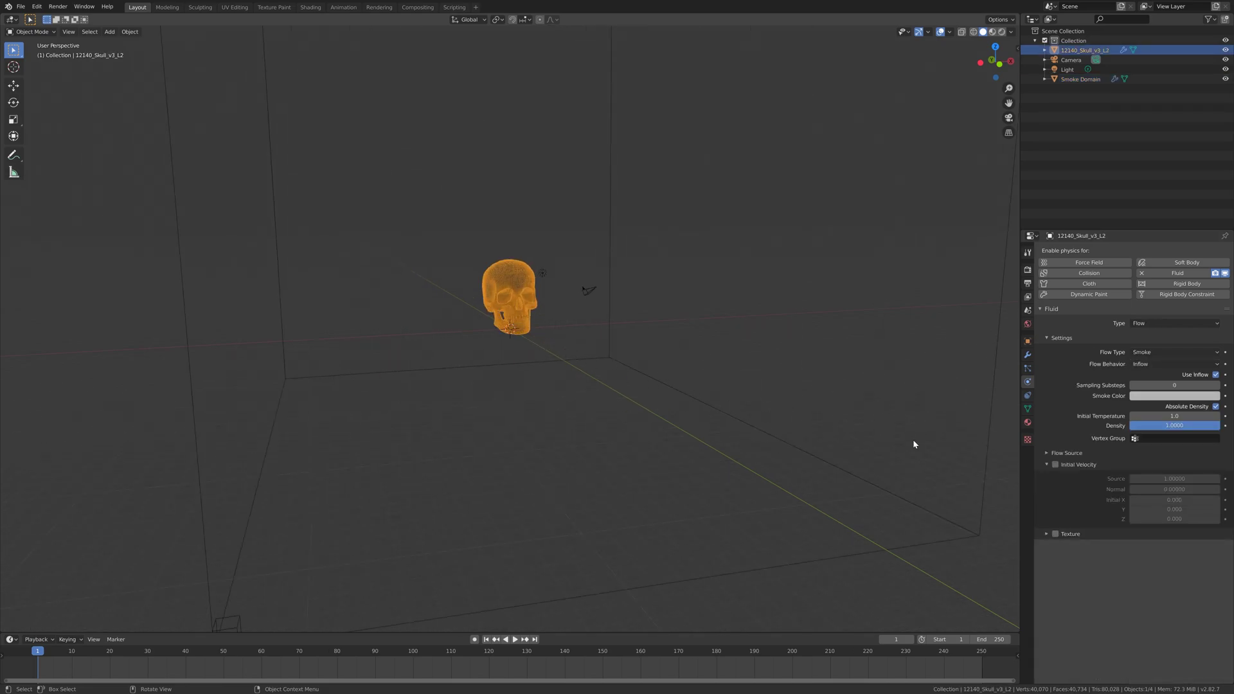
left_click(1145, 353)
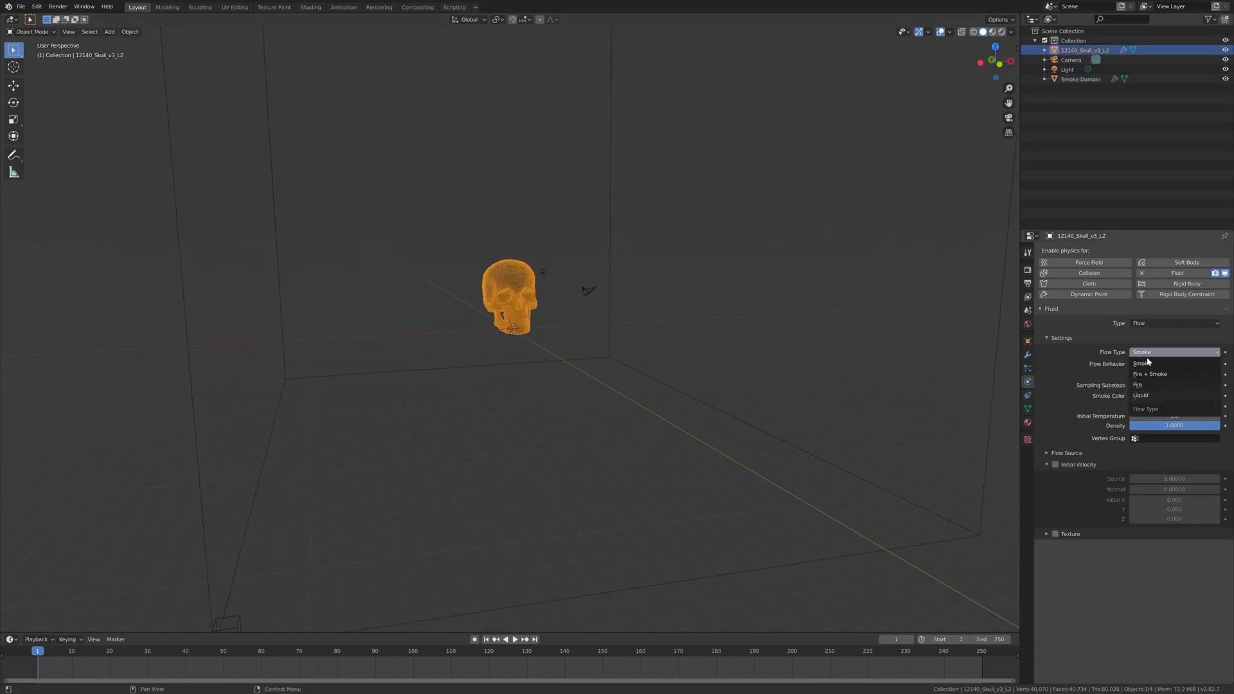
left_click(1153, 374)
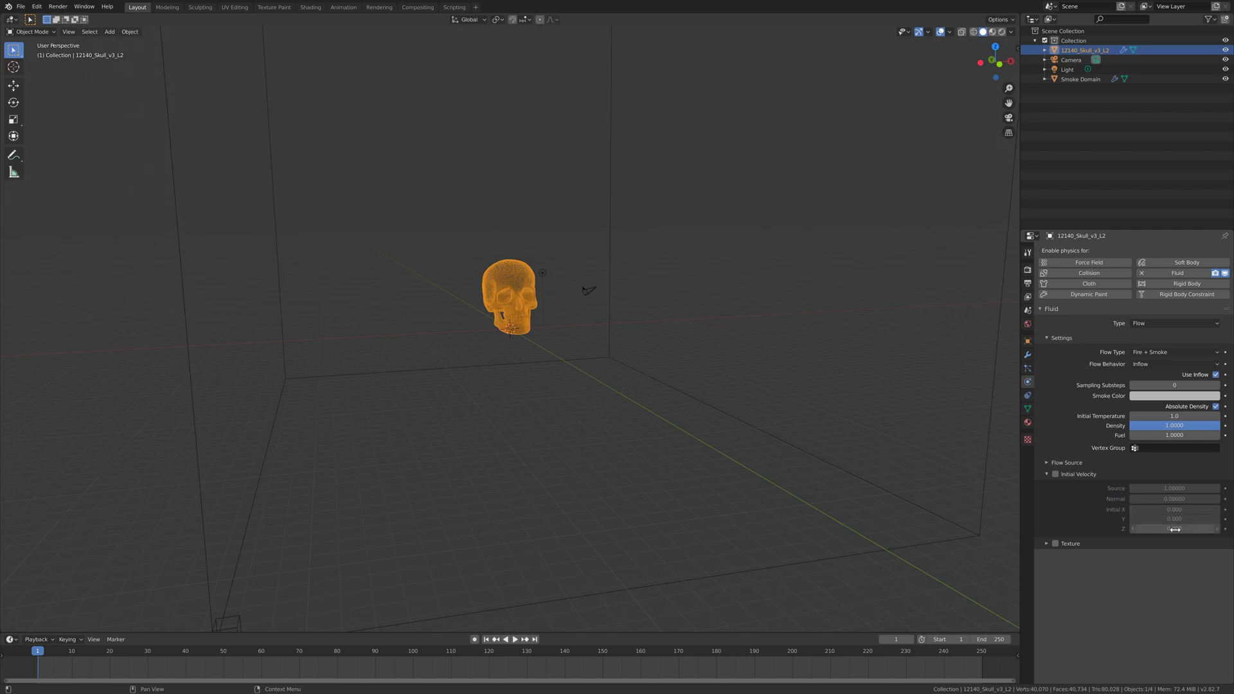
left_click(1070, 462)
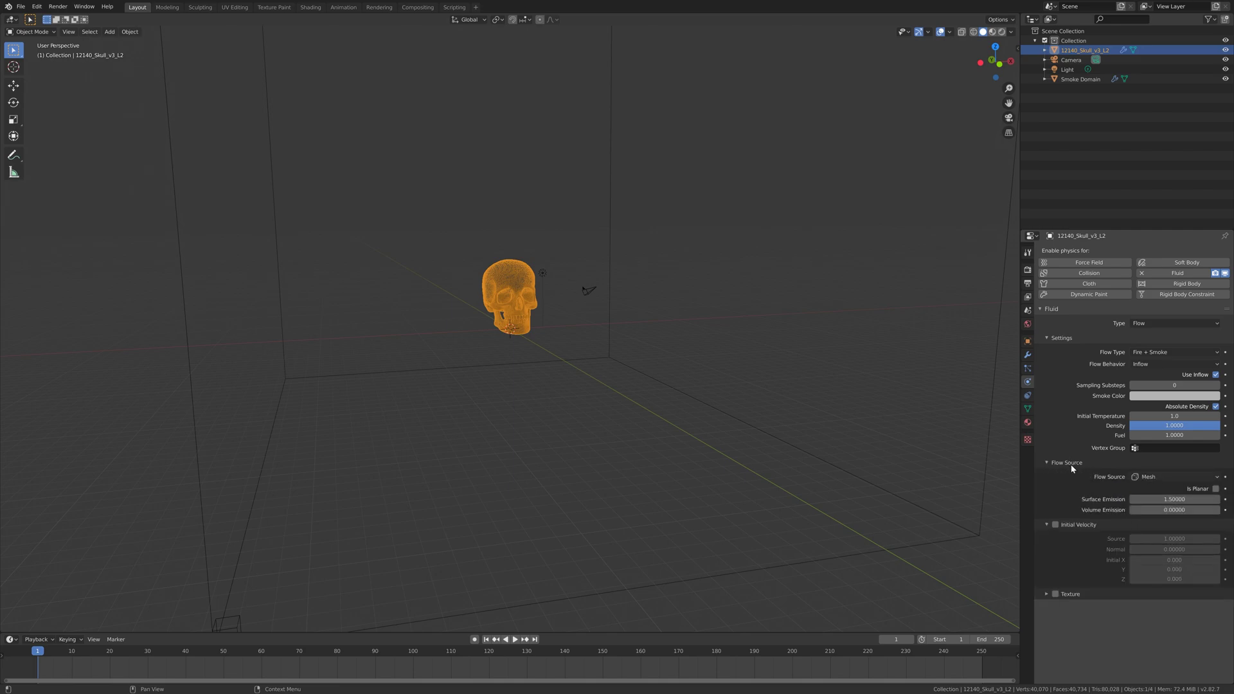
left_click(1153, 477)
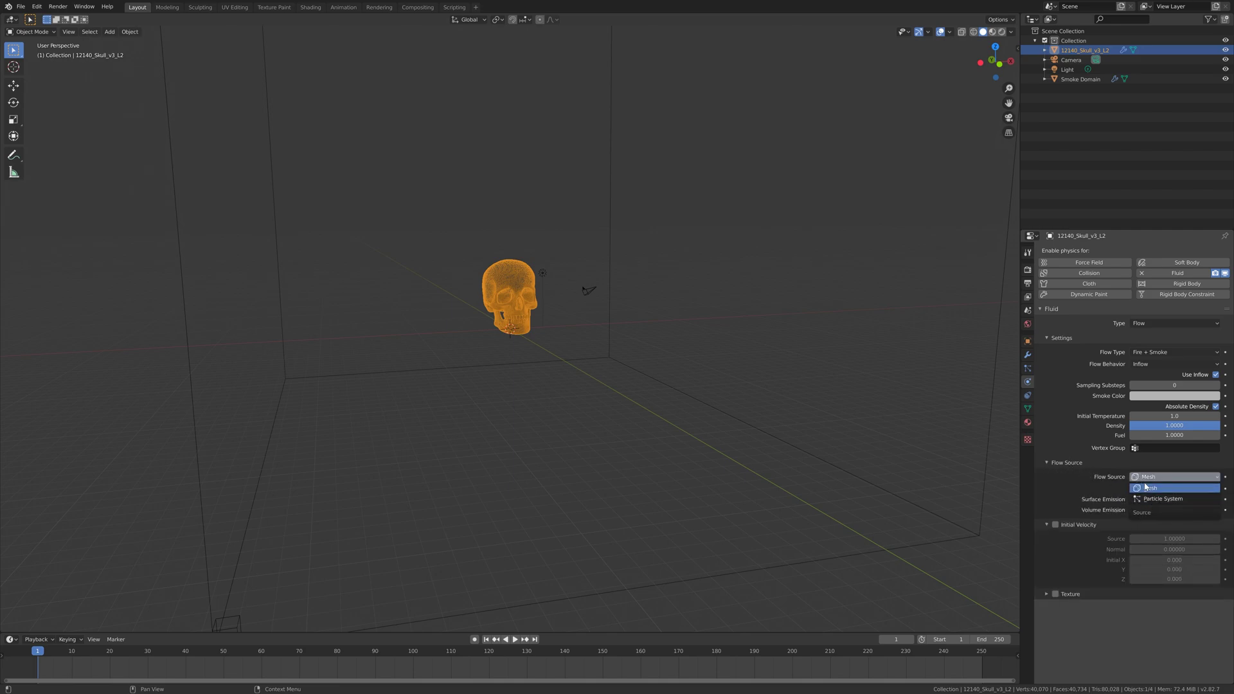
left_click(1146, 488)
left_click(1052, 463)
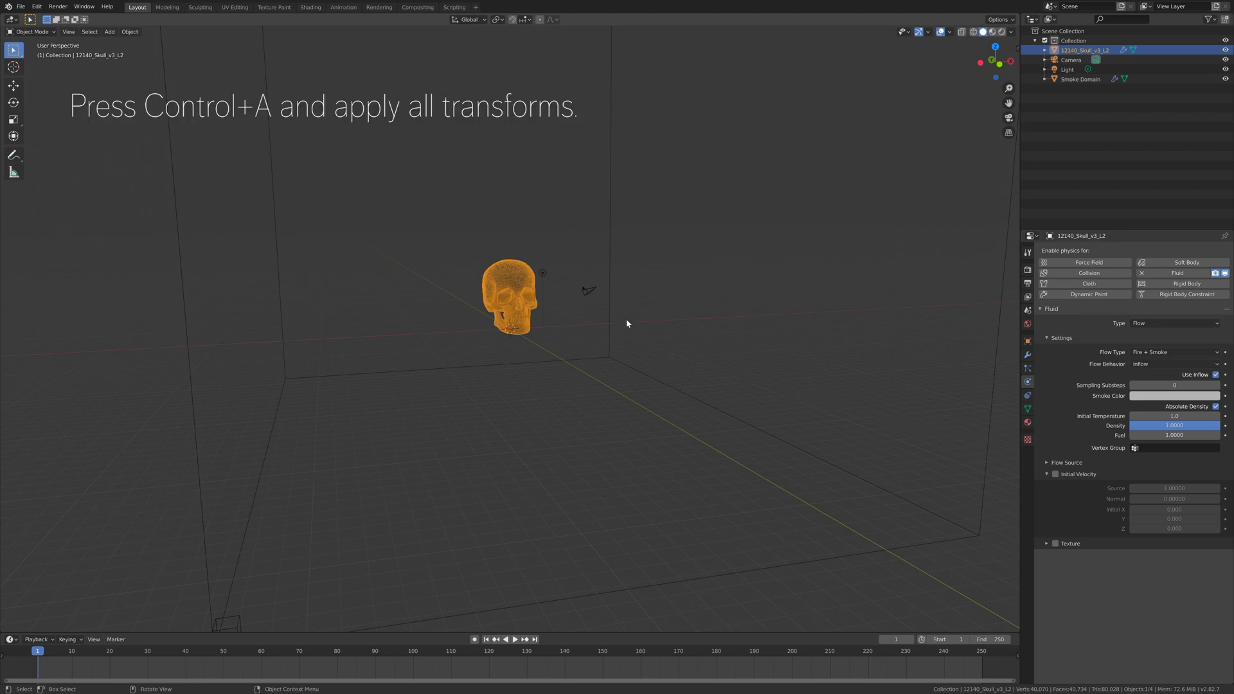
Step: Apply all transforms to the skull and to the smoke domain
key("ctrl+a")
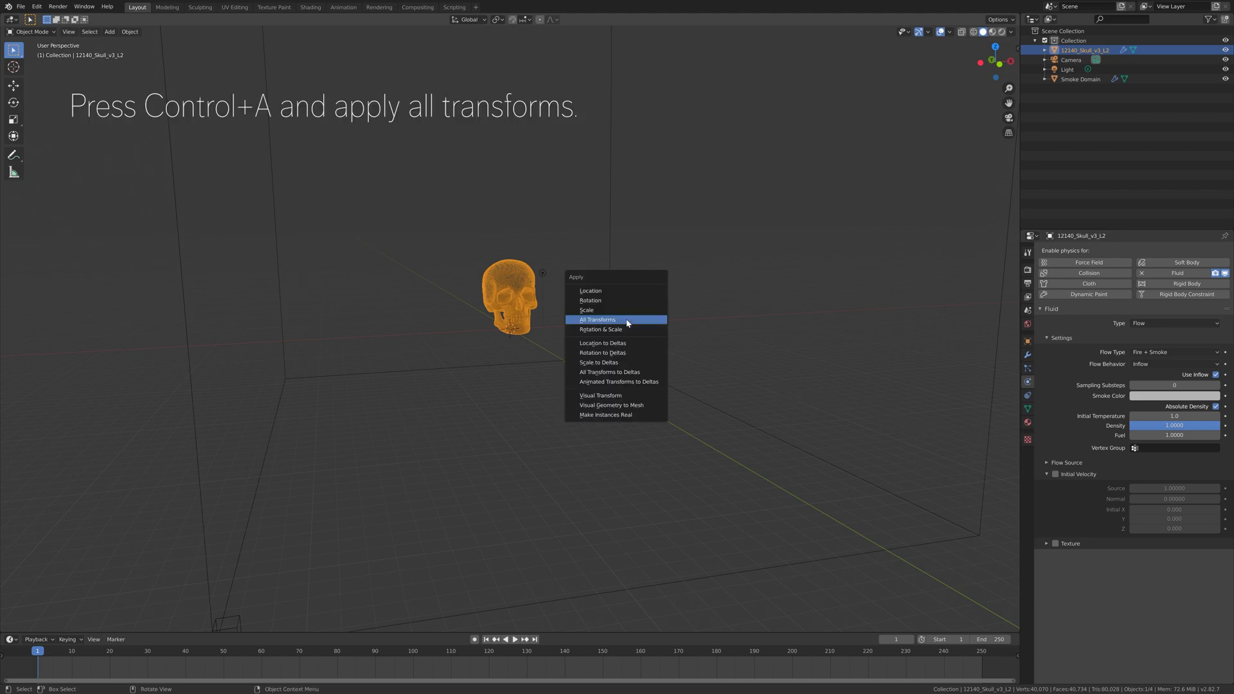
left_click(627, 320)
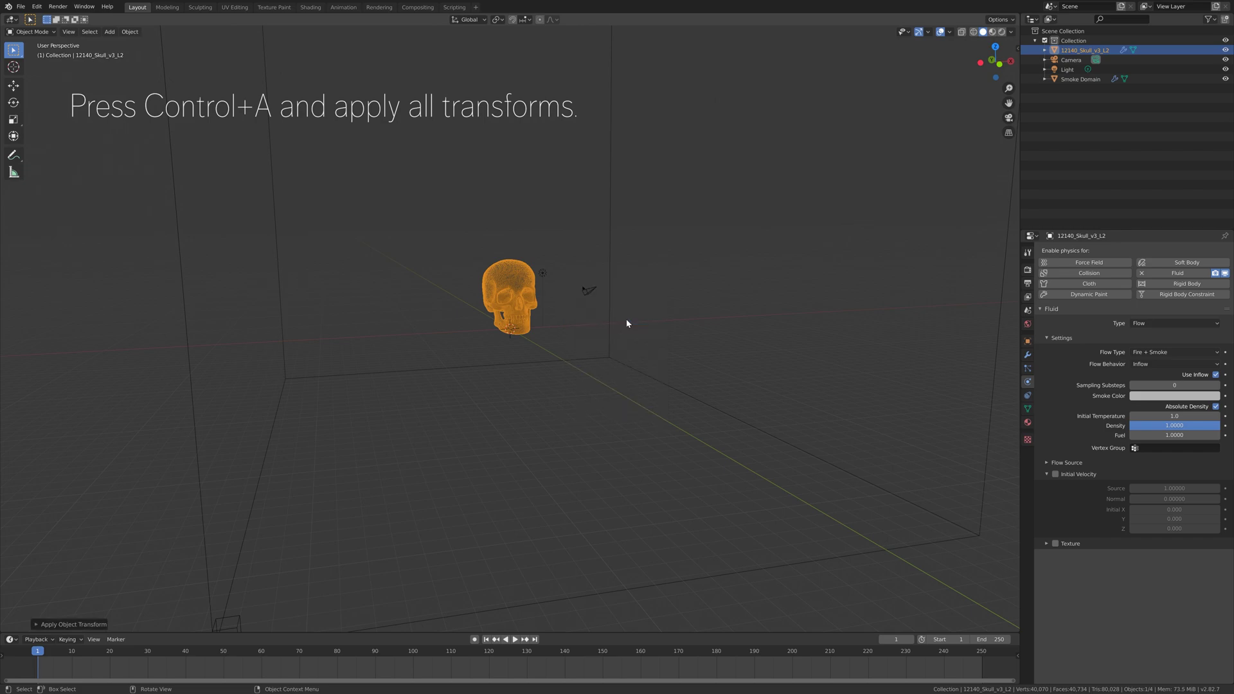
left_click(610, 269)
key("ctrl+a")
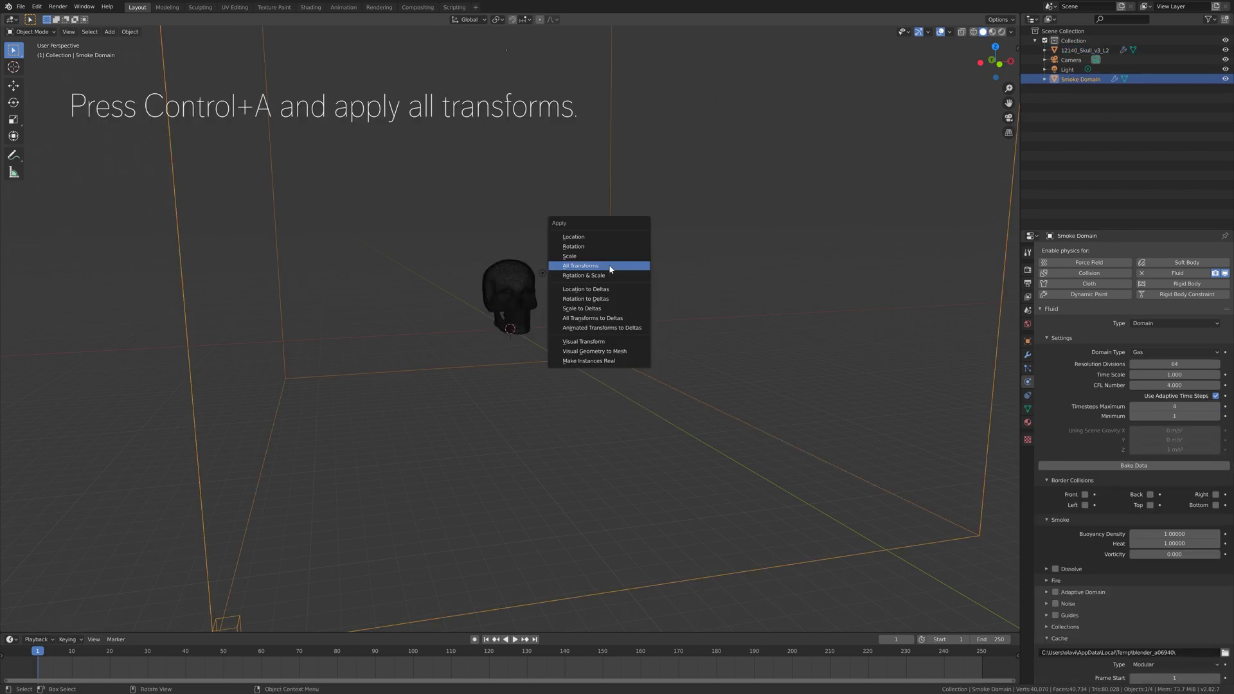
left_click(611, 269)
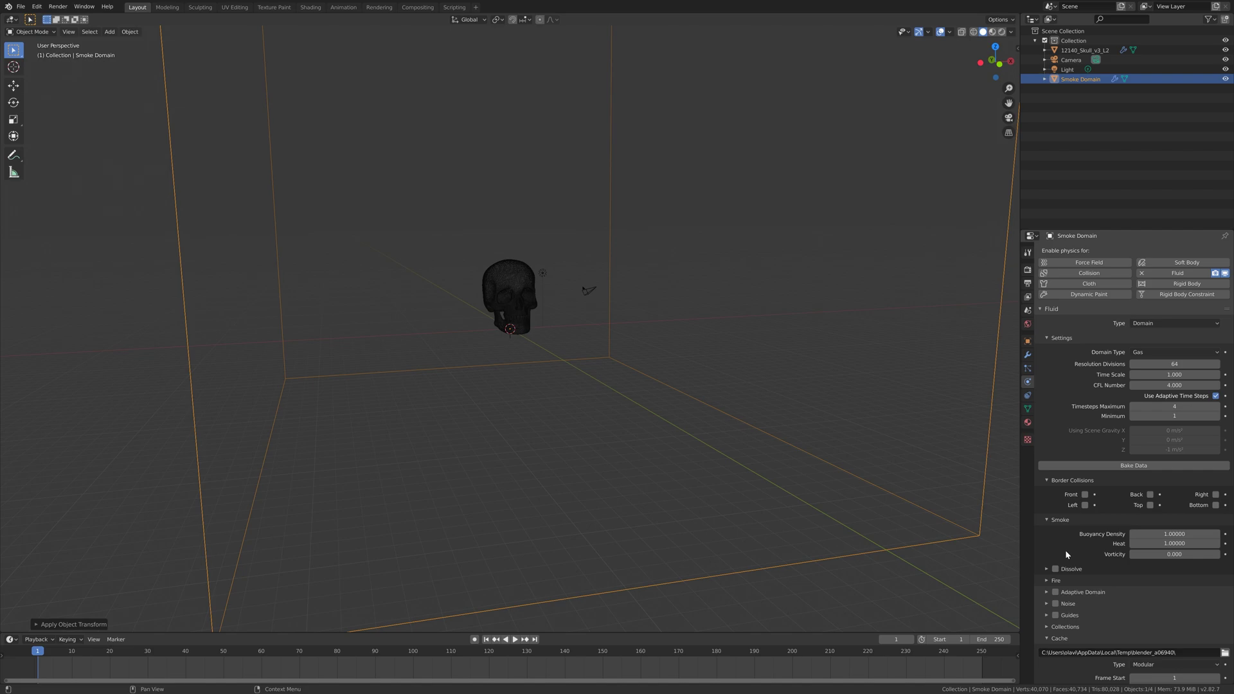
Step: Set the smoke domain's fire temperature to a maximum of 10 and a minimum of 5
scroll(1066, 552, "down", 2)
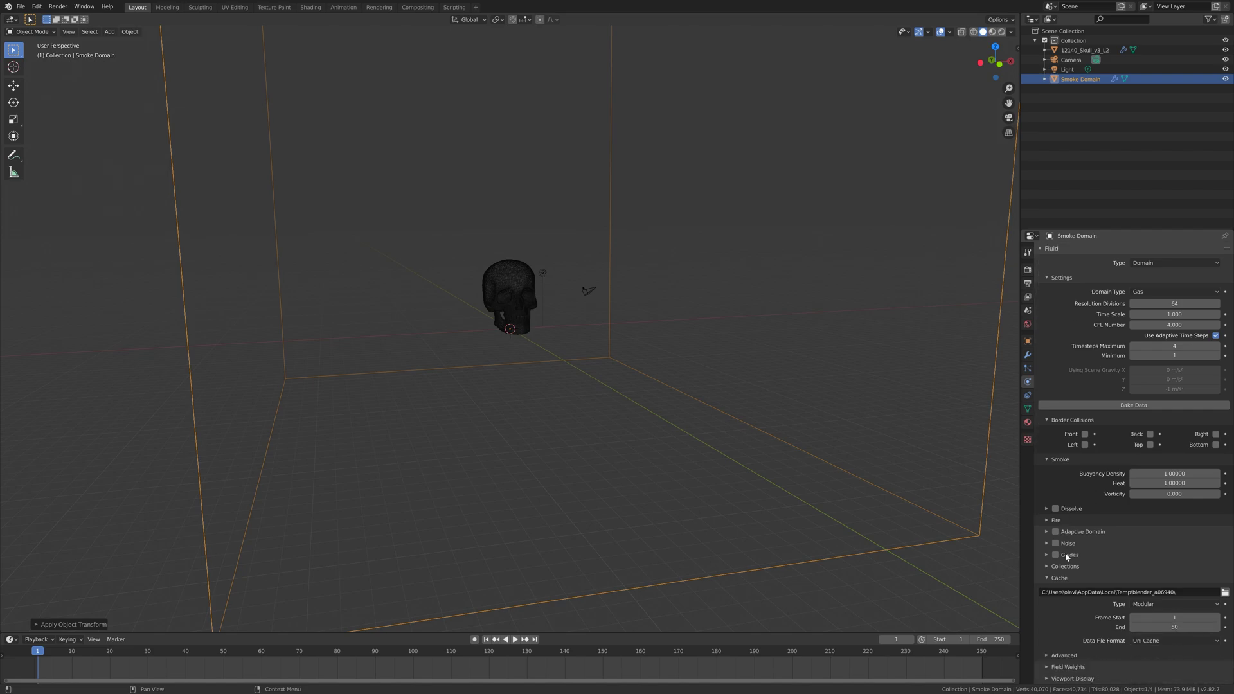
left_click(1055, 521)
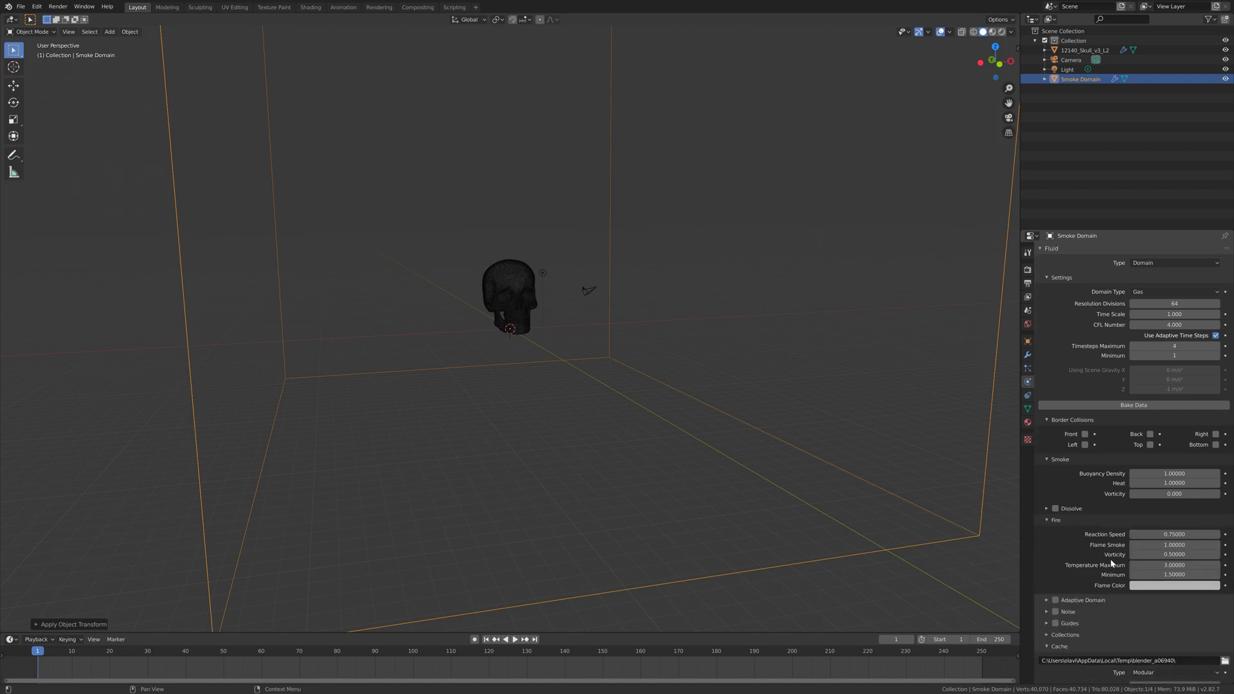
left_click(1151, 565)
type("3.0")
type("10")
key("Return")
left_click(1156, 575)
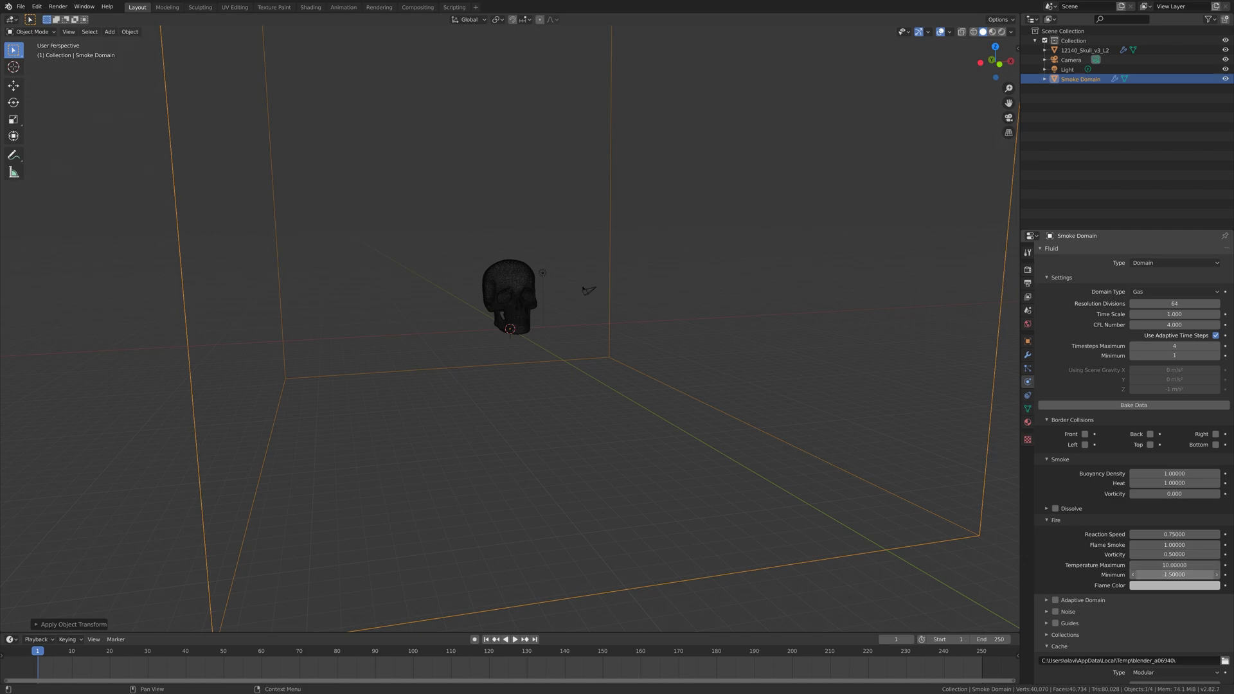
type("5")
key("Return")
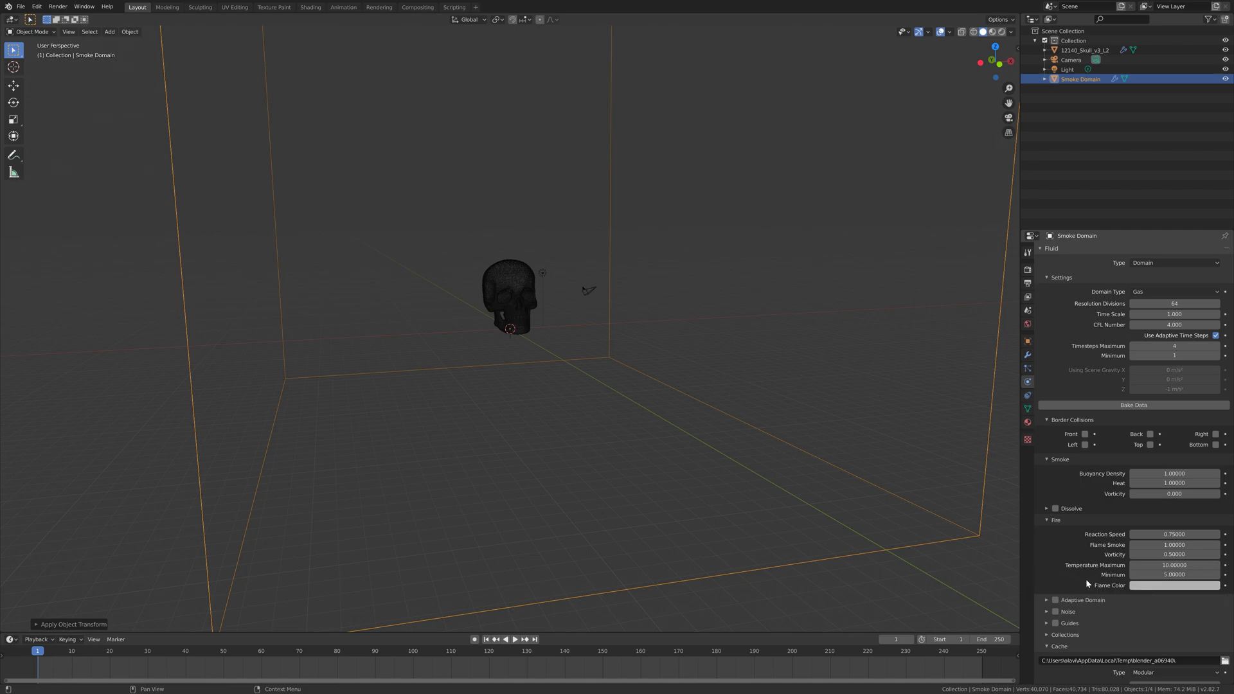
Step: Enable Adaptive Domain for the smoke domain and set its Add Resolution to 50
left_click(1055, 600)
left_click(1047, 601)
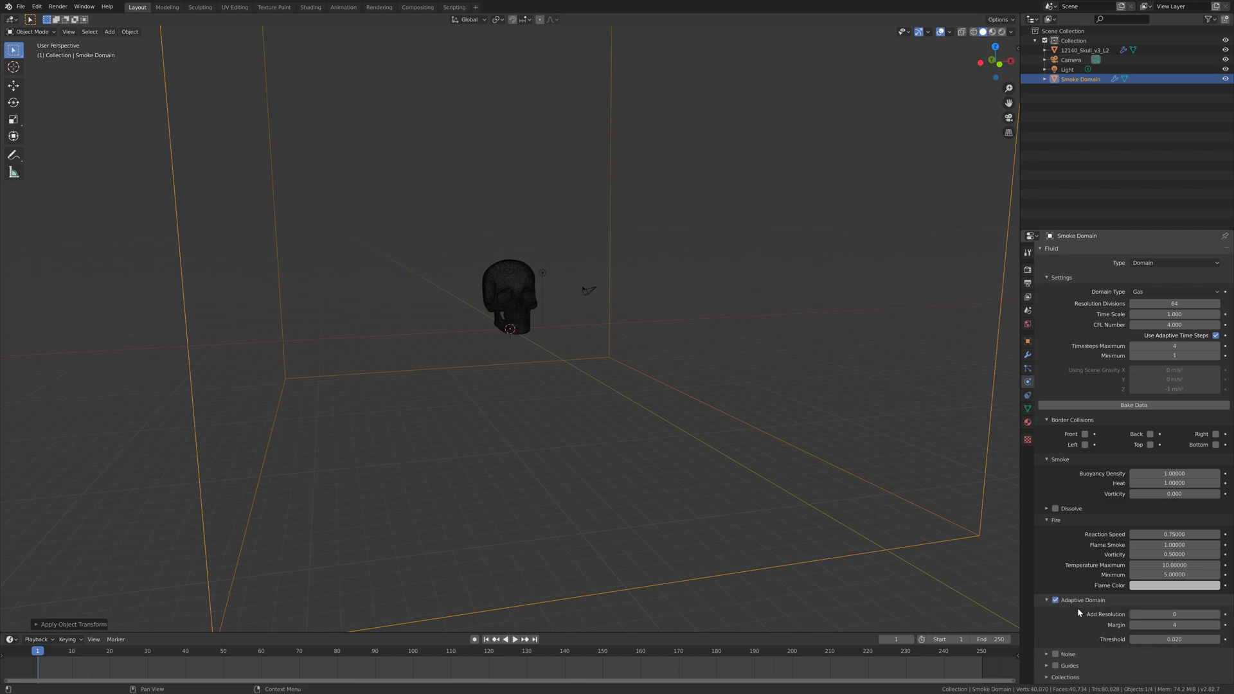
left_click(1160, 613)
type("50")
left_click(1048, 600)
Step: Set the end frame of the smoke domain's simulation cache to 400
left_click(1061, 646)
scroll(1091, 604, "down", 3)
left_click(1175, 627)
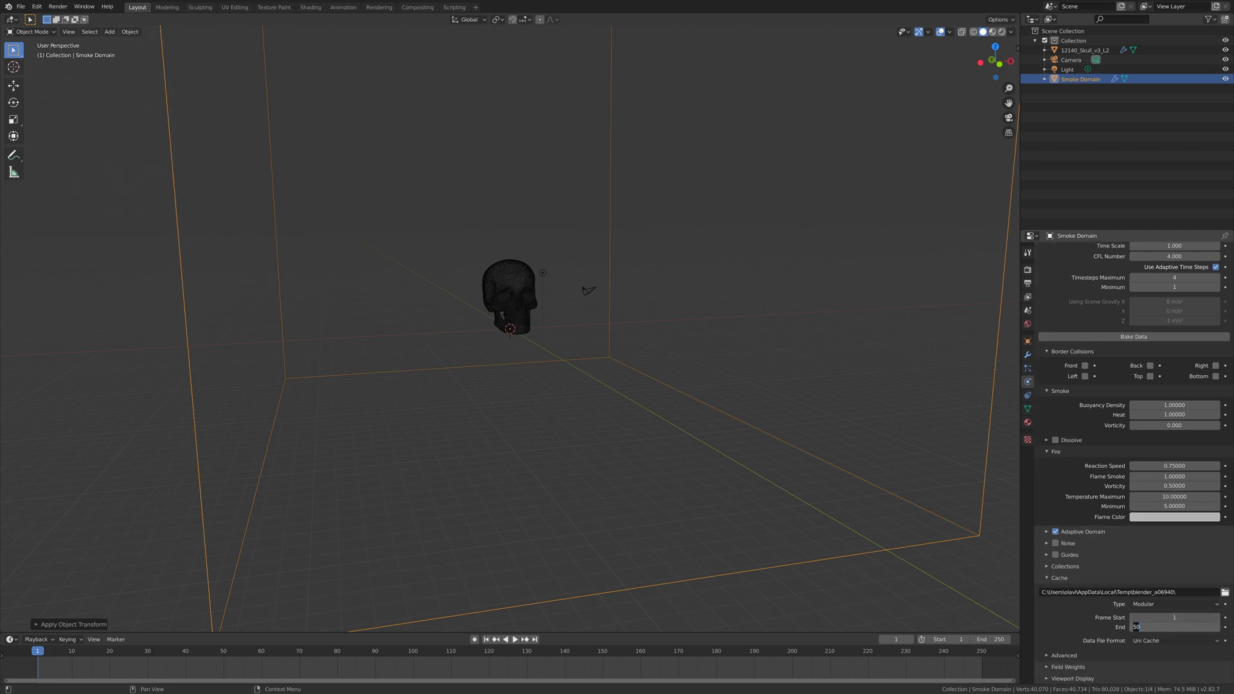
type("400")
key("Return")
Step: Save the project under the name fire in the D:\Blender\Smoke+Fire folder
scroll(1093, 467, "up", 5)
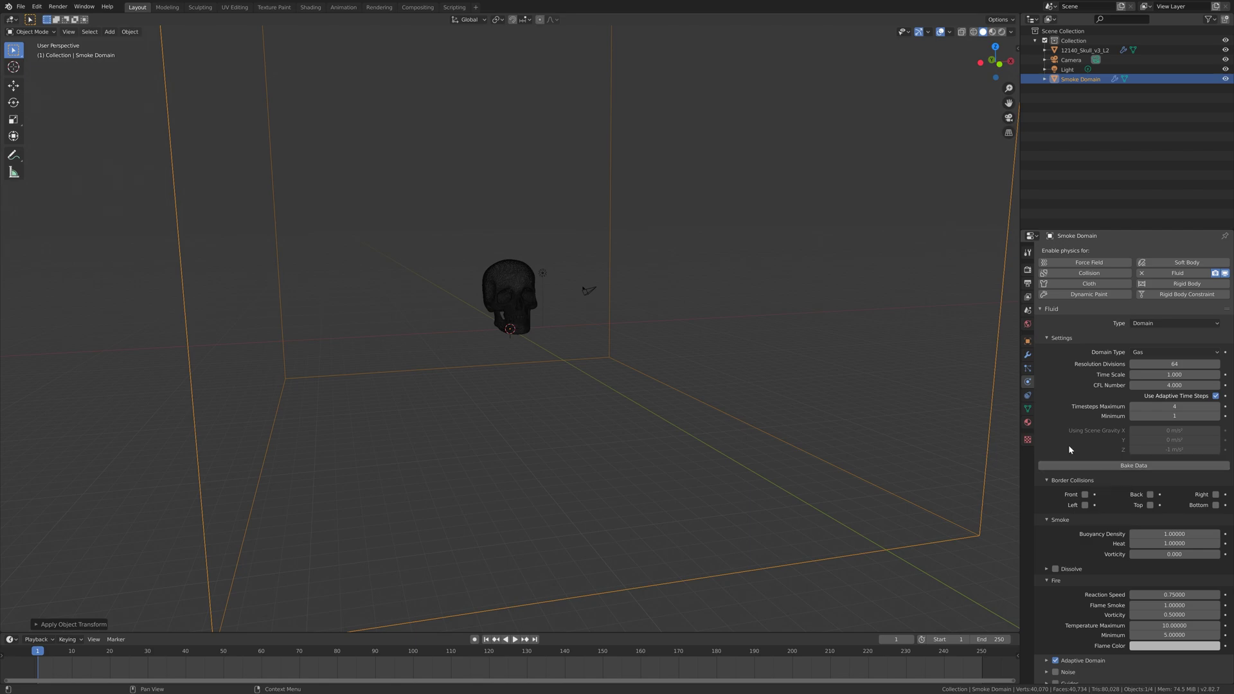
left_click(21, 7)
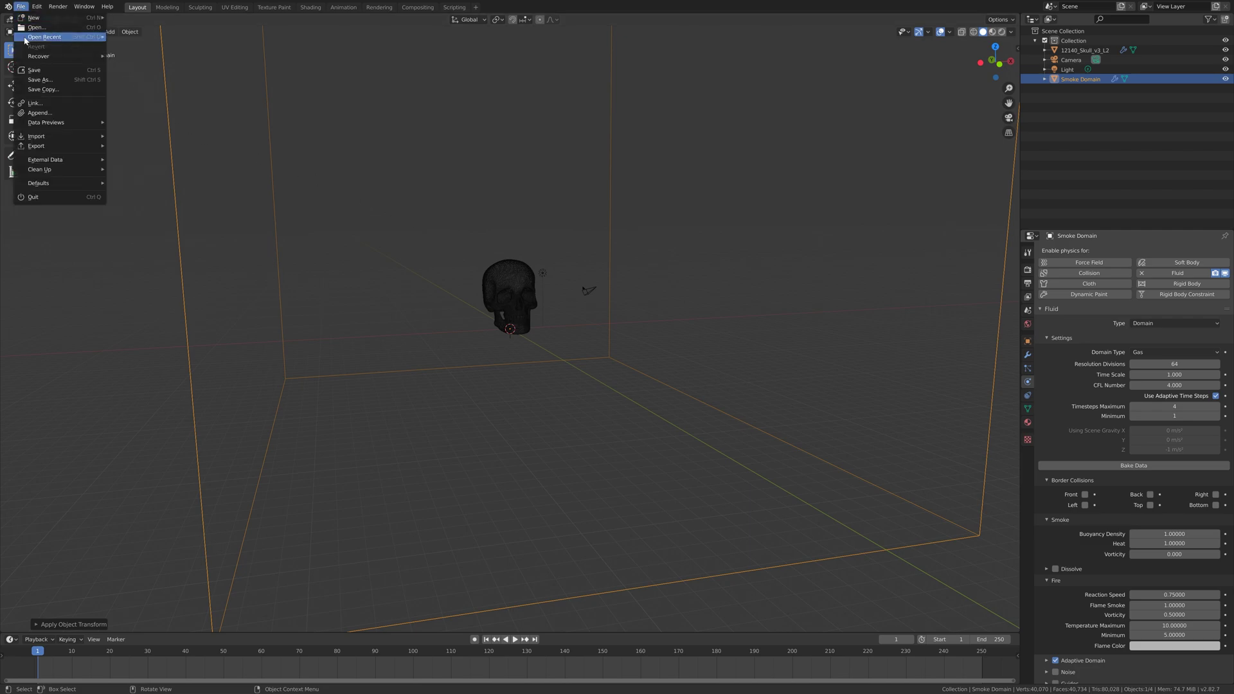
left_click(33, 79)
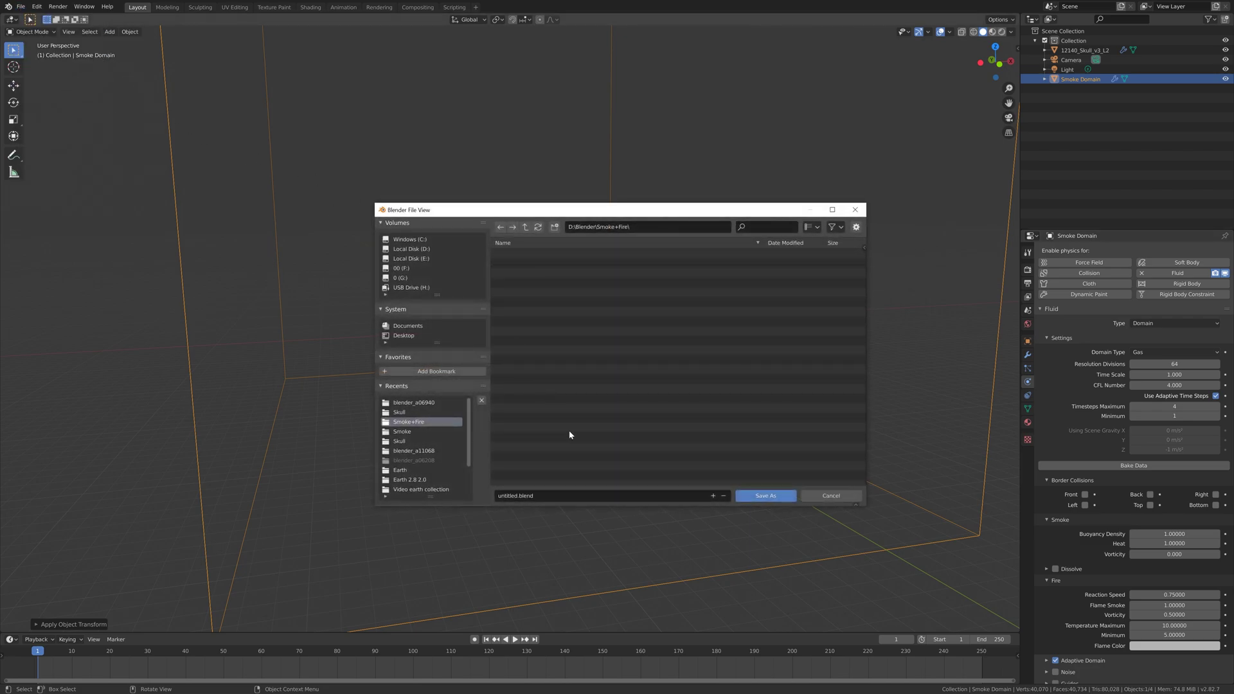
left_click(576, 496)
type("fire")
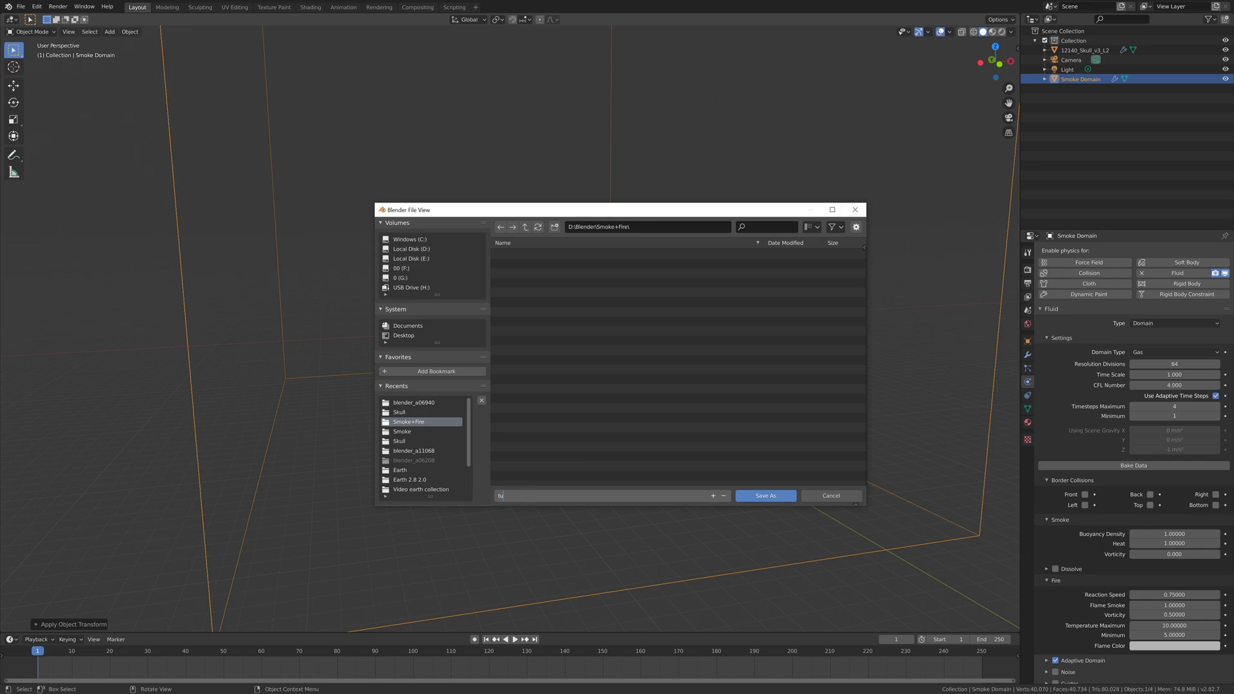
key("Return")
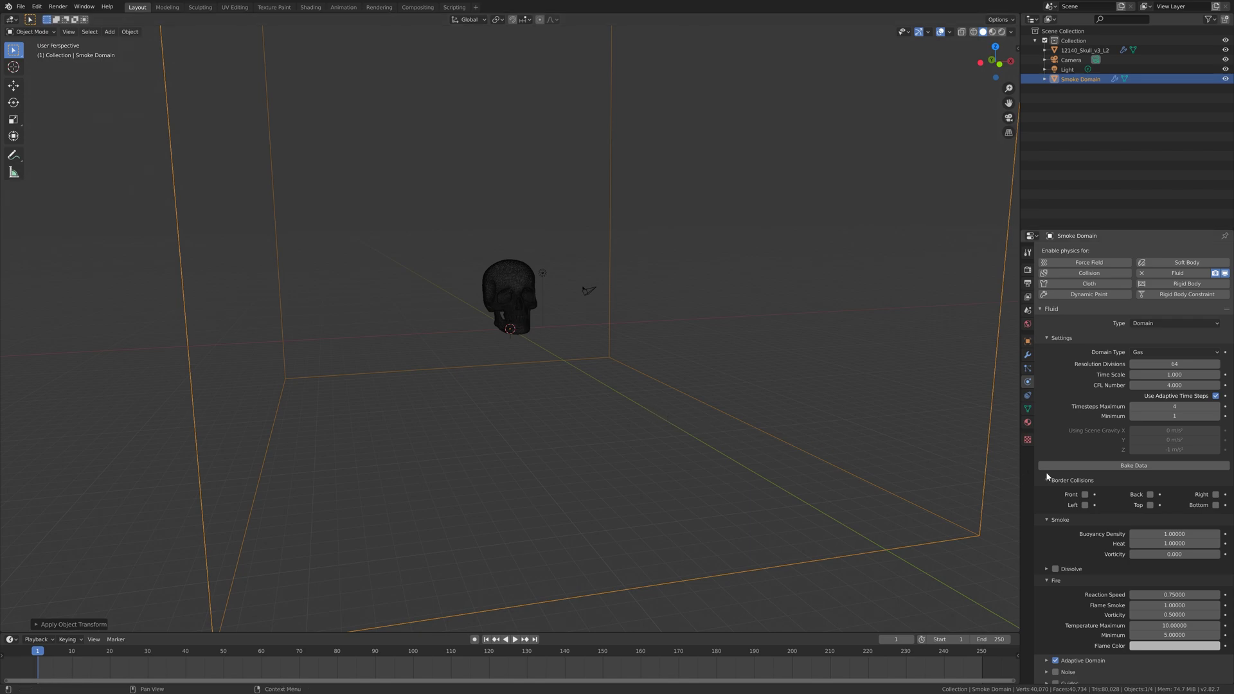
Step: Bake the smoke domain's fluid data, play the animation, and stop at frame 113 to inspect the flames around the skull
left_click(1090, 465)
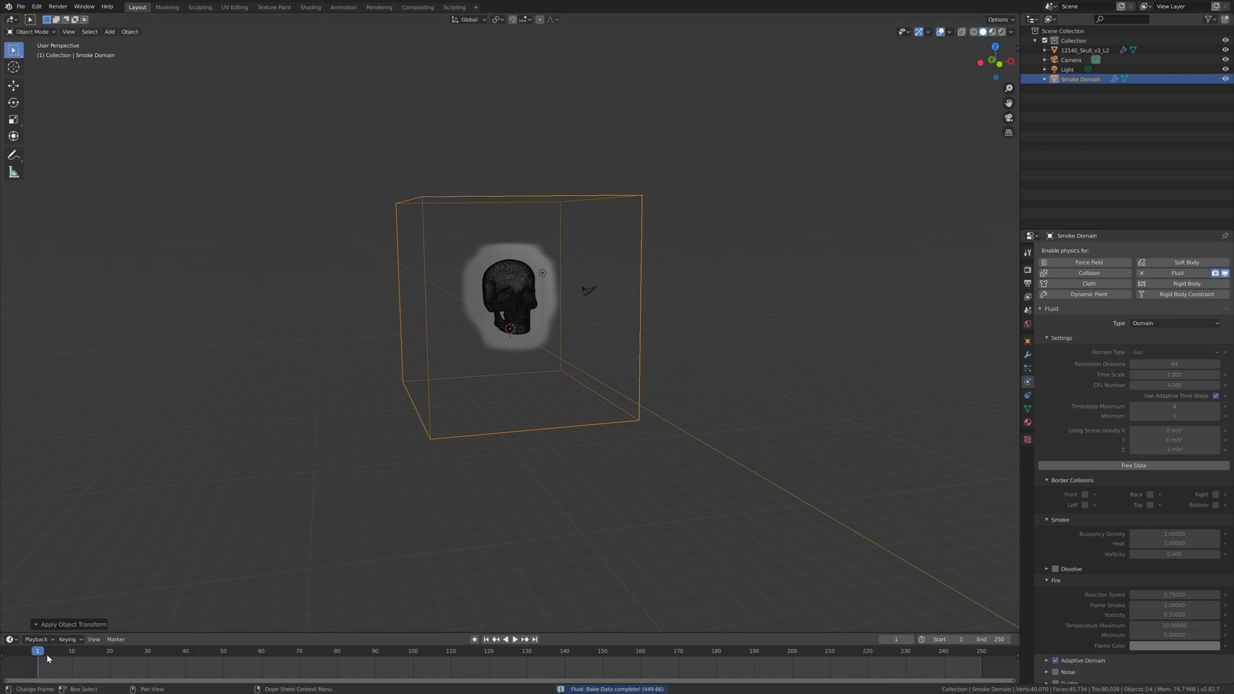
key("space")
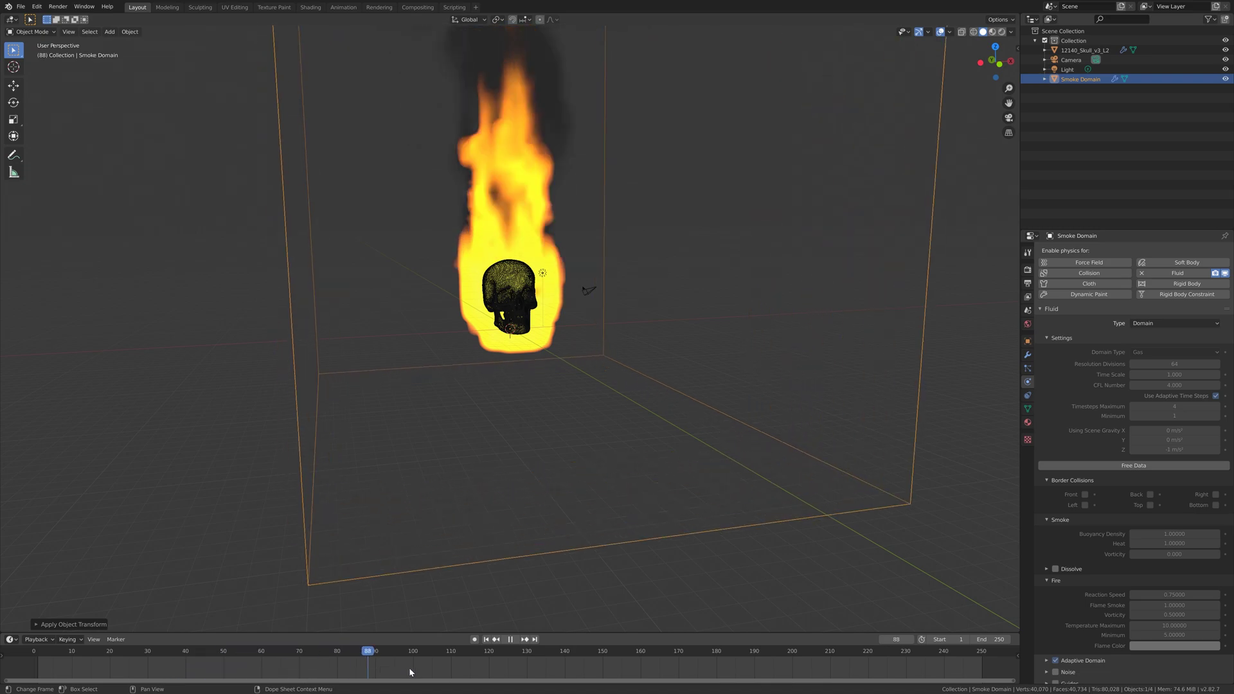
key("space")
scroll(572, 369, "down", 3)
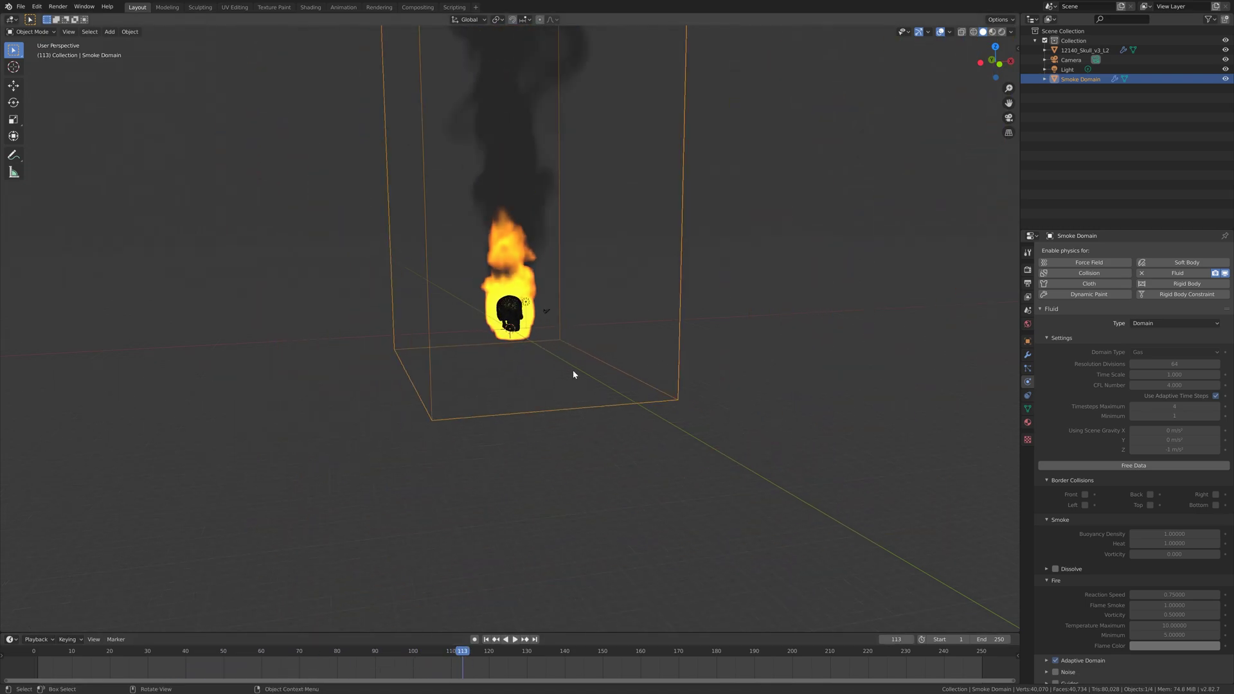
scroll(562, 369, "up", 5)
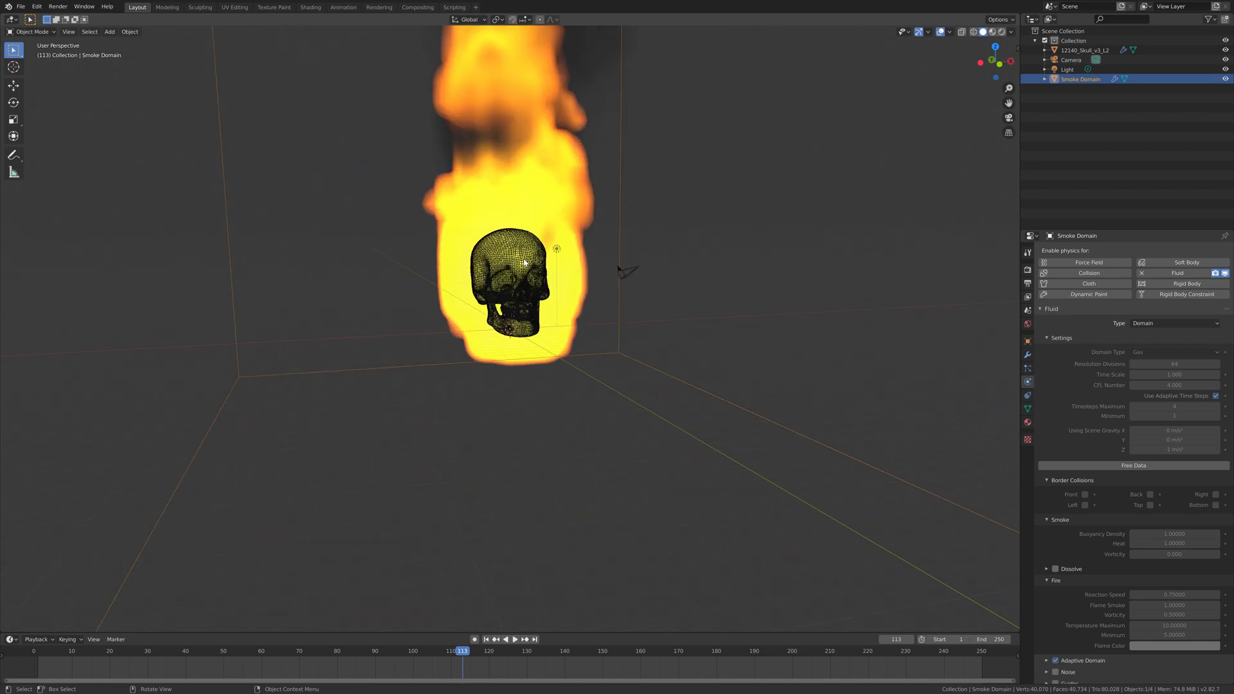
Step: Switch the render engine to Cycles and set both render and viewport samples to 100
left_click(1027, 271)
left_click(1169, 250)
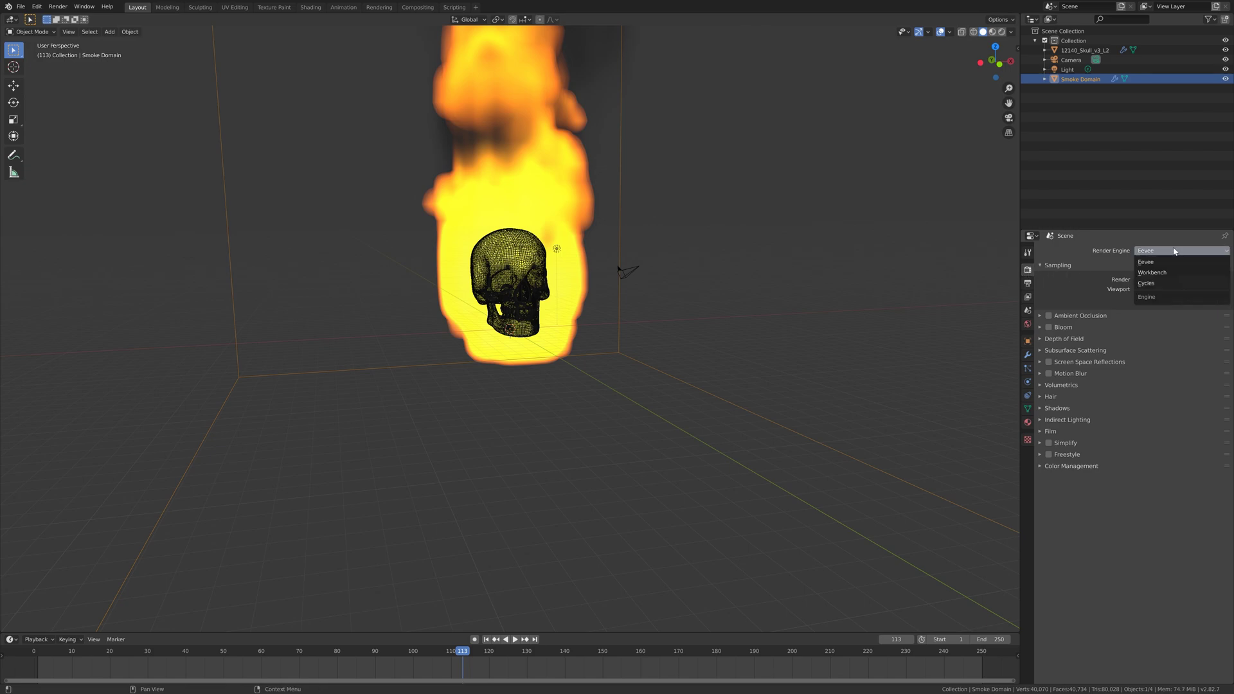
left_click(1166, 283)
left_click_drag(1182, 325, 1181, 335)
type("100")
key("Return")
Step: Keep CPU as the Cycles device and briefly preview the scene in rendered shading before returning to solid shading
left_click(1162, 275)
left_click(1162, 278)
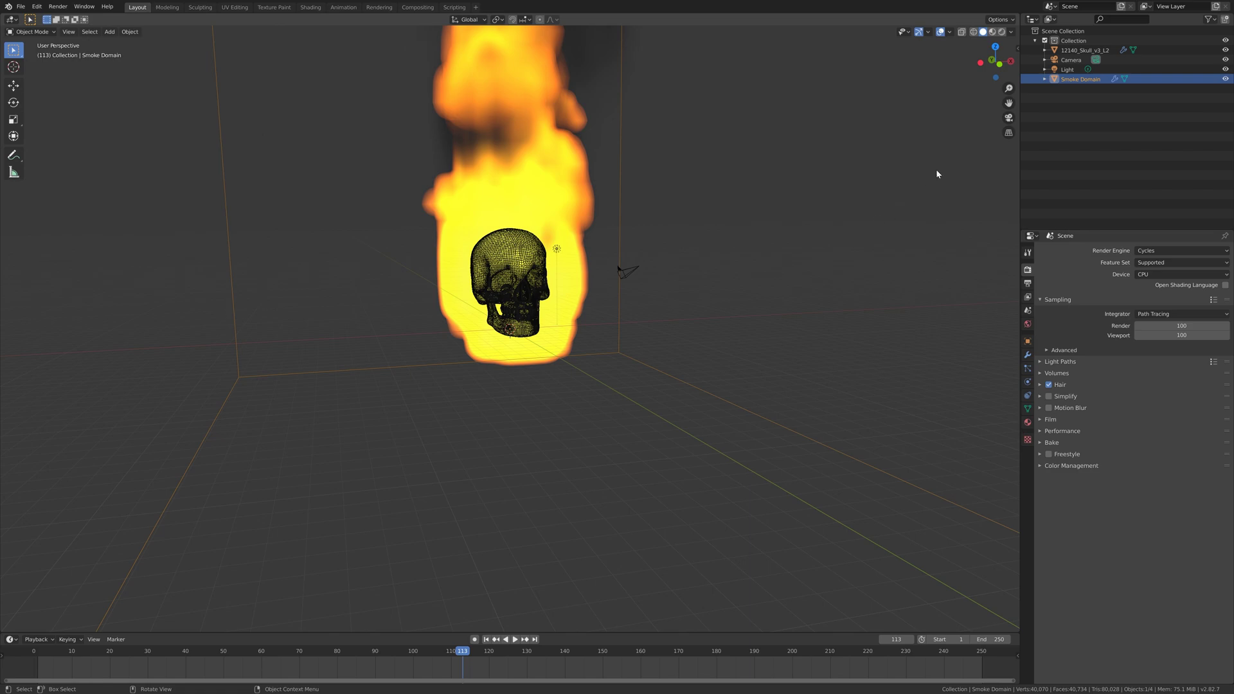
left_click(1000, 33)
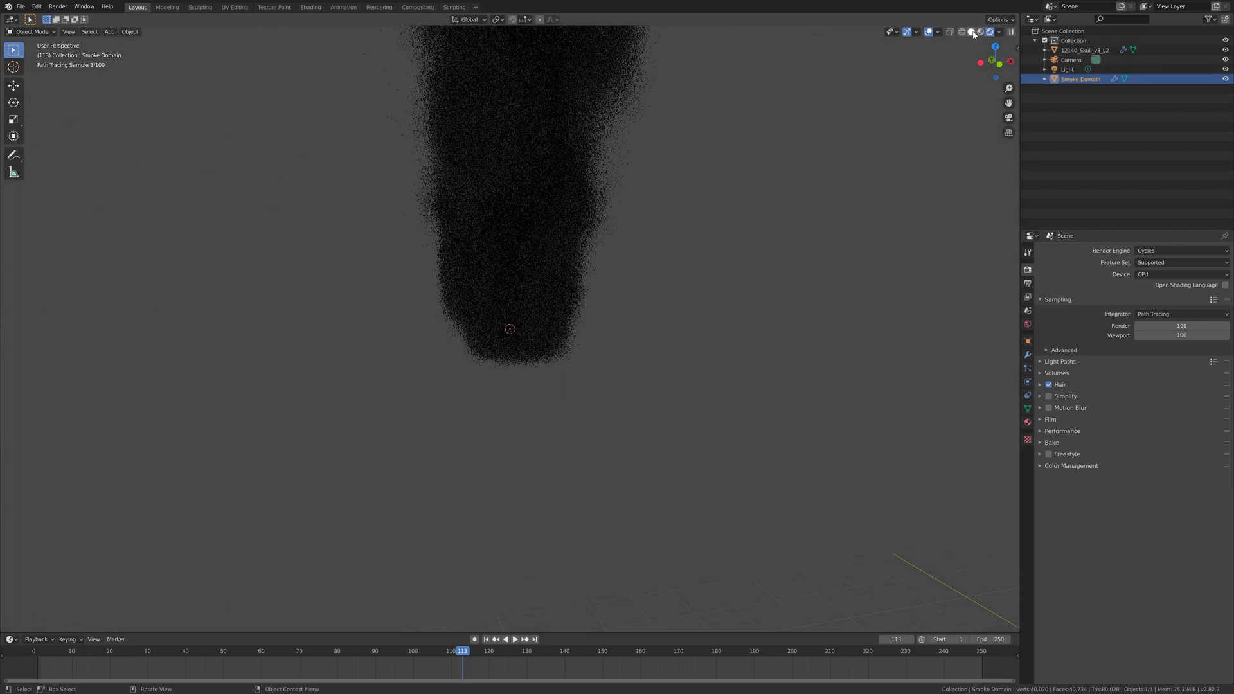
left_click(972, 33)
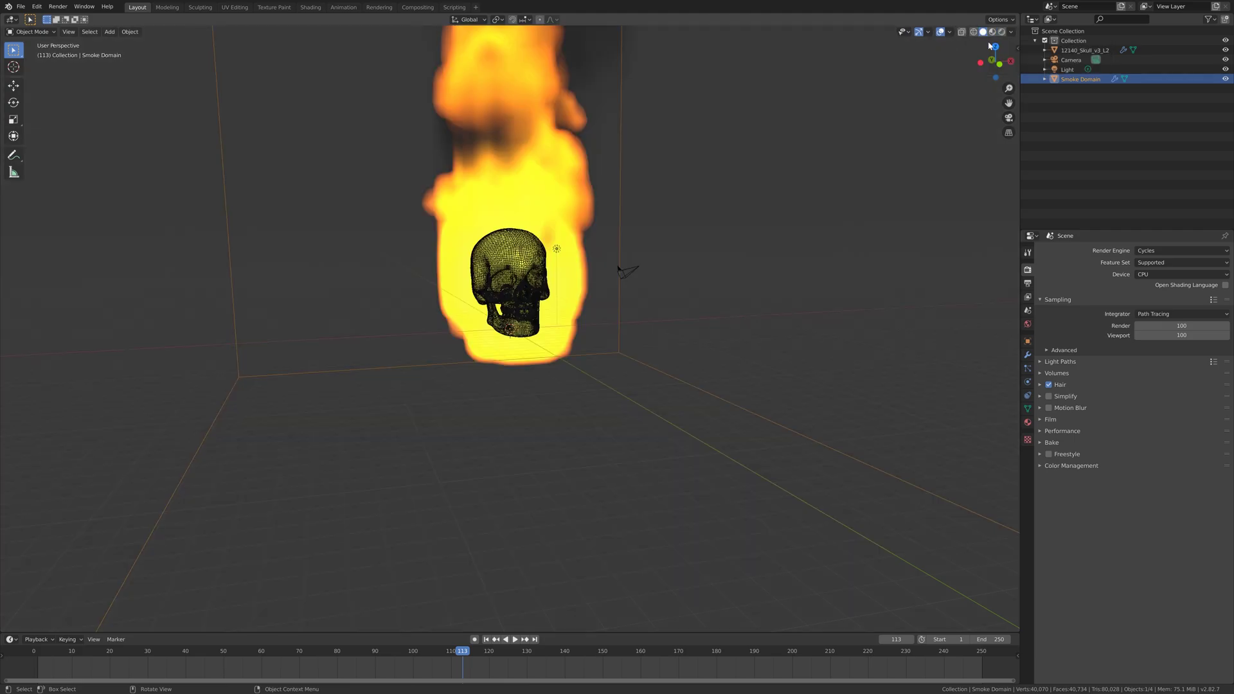
Step: Change the scene's light to a Sun with a strength of 15 and an angle of 100°
left_click(1068, 71)
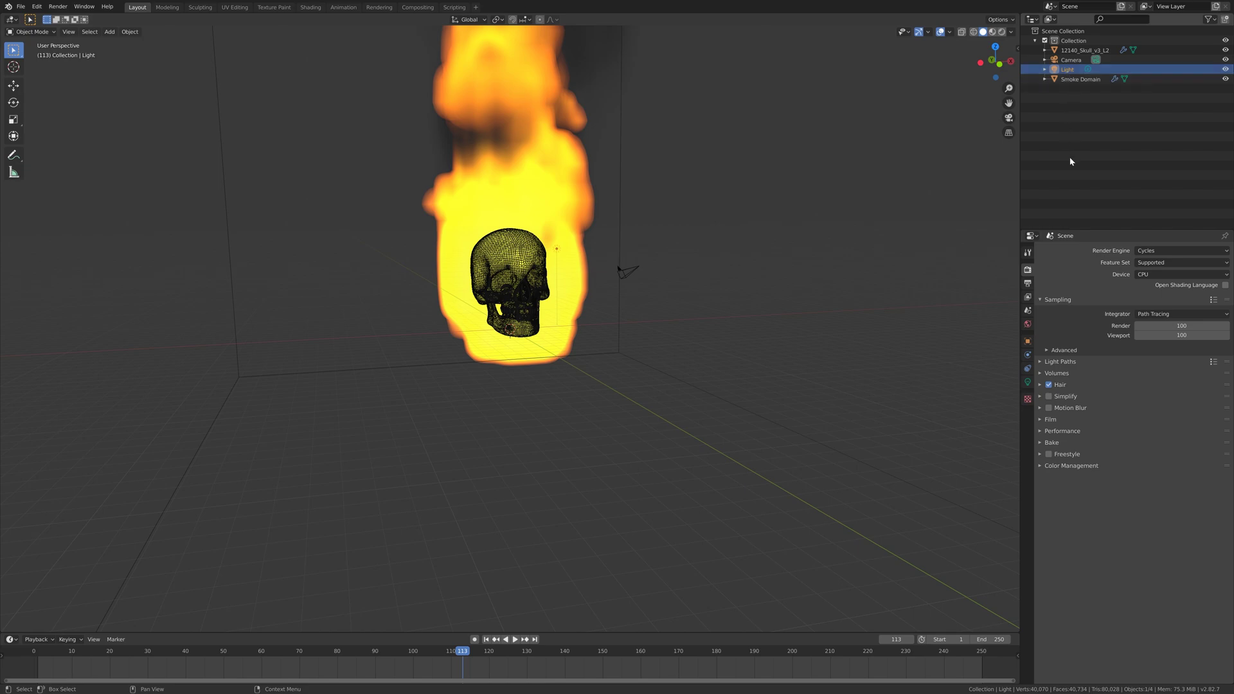
left_click(1028, 382)
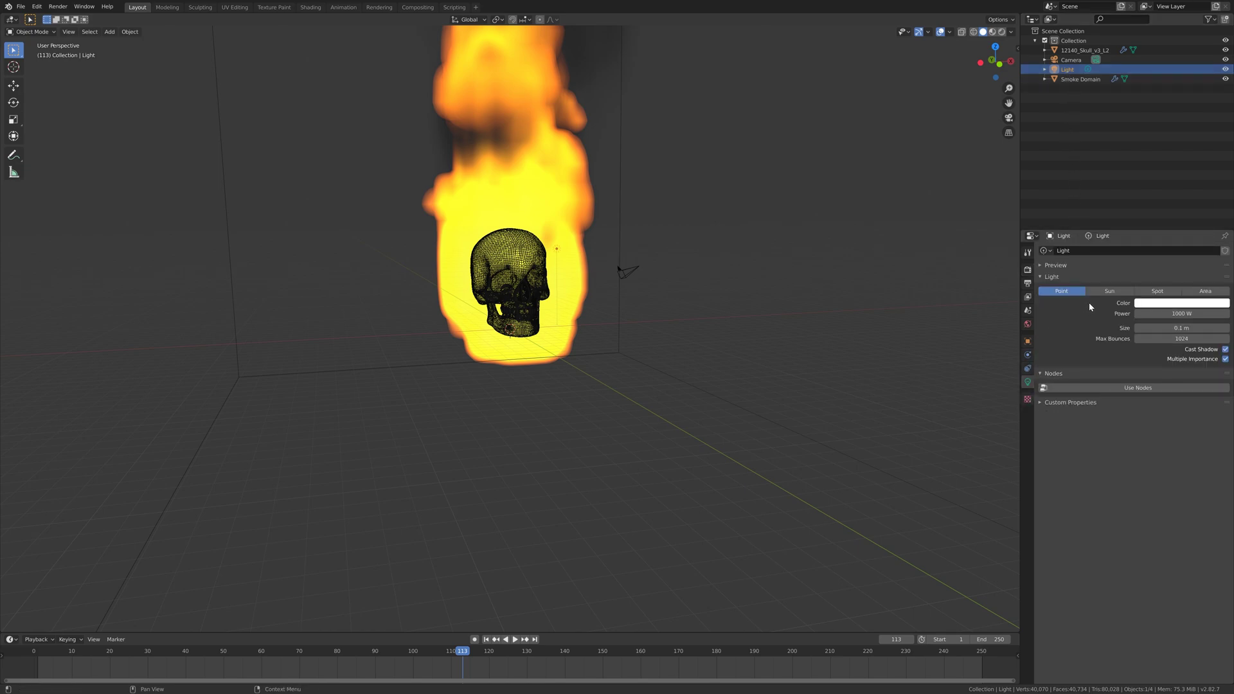
left_click(1108, 291)
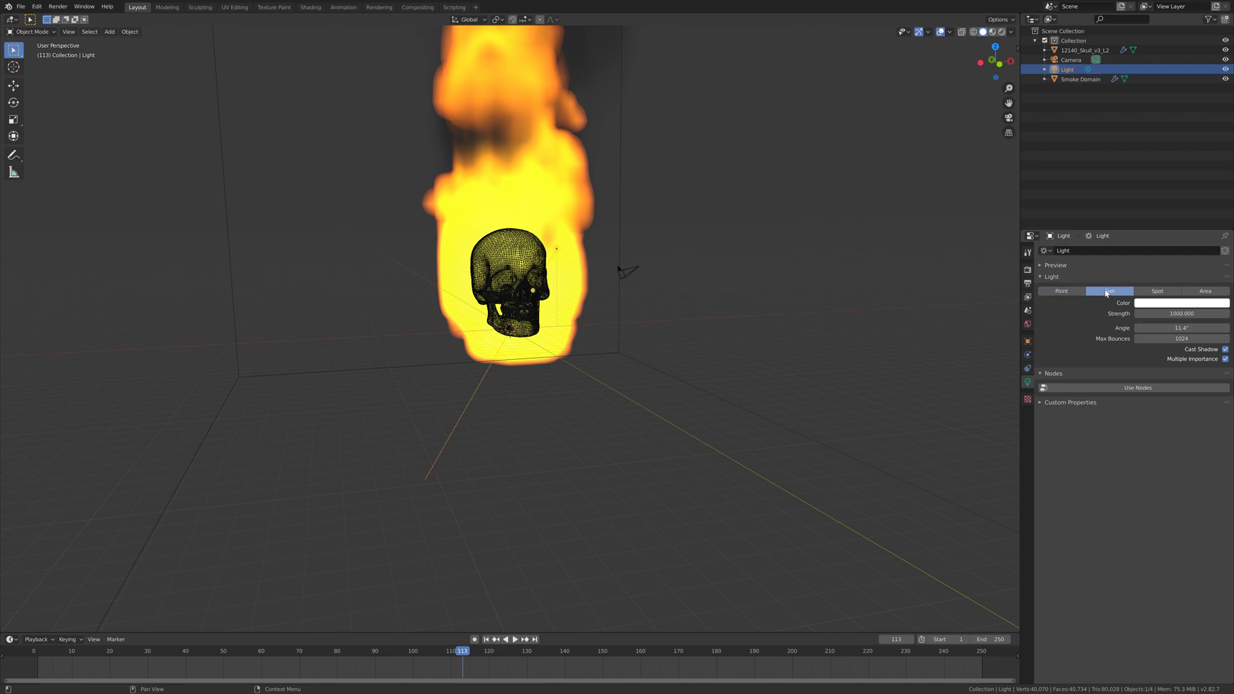
left_click(1182, 314)
type("15")
key("Return")
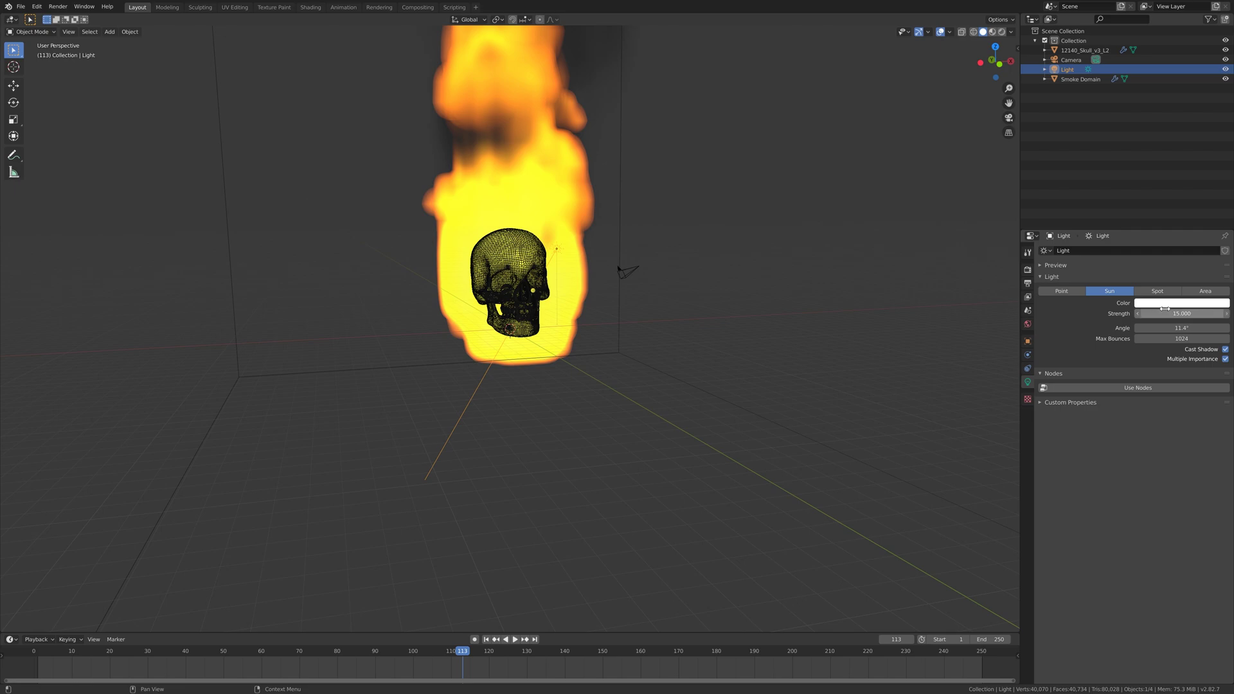
left_click(1165, 328)
type("100")
key("Return")
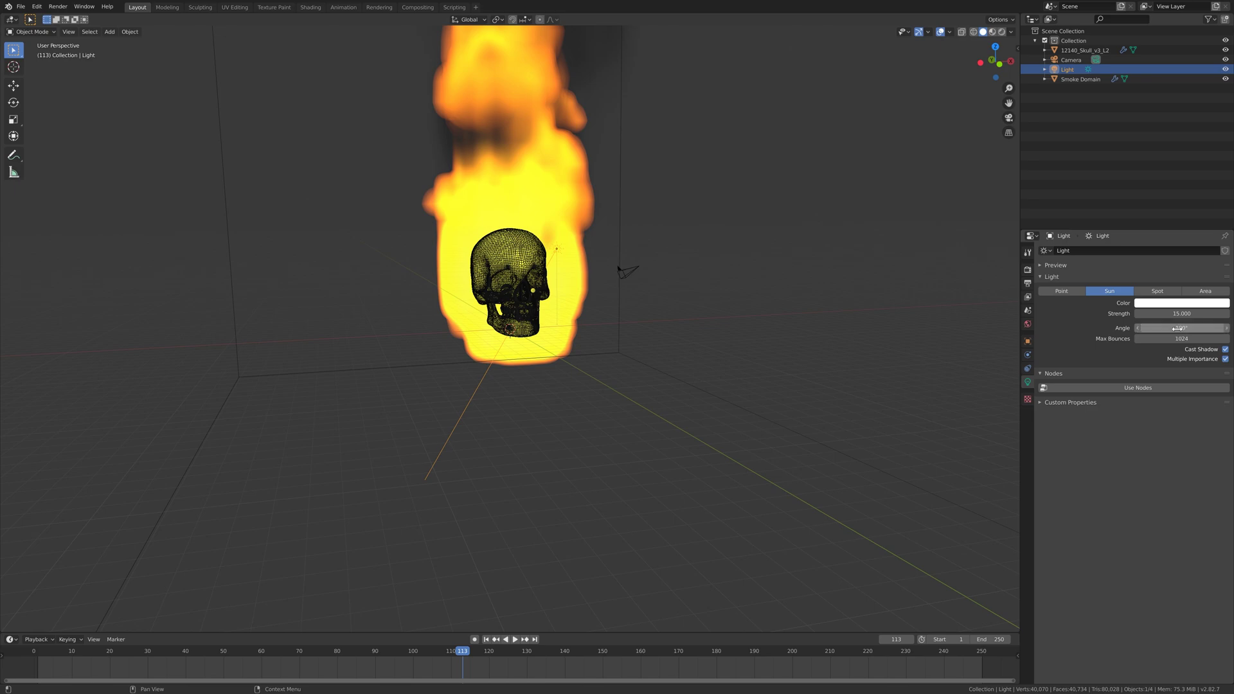
Step: Rotate the sun light freely from a side view of the skull to re-aim its beam
scroll(686, 398, "down", 4)
middle_click_drag(687, 398, 744, 390)
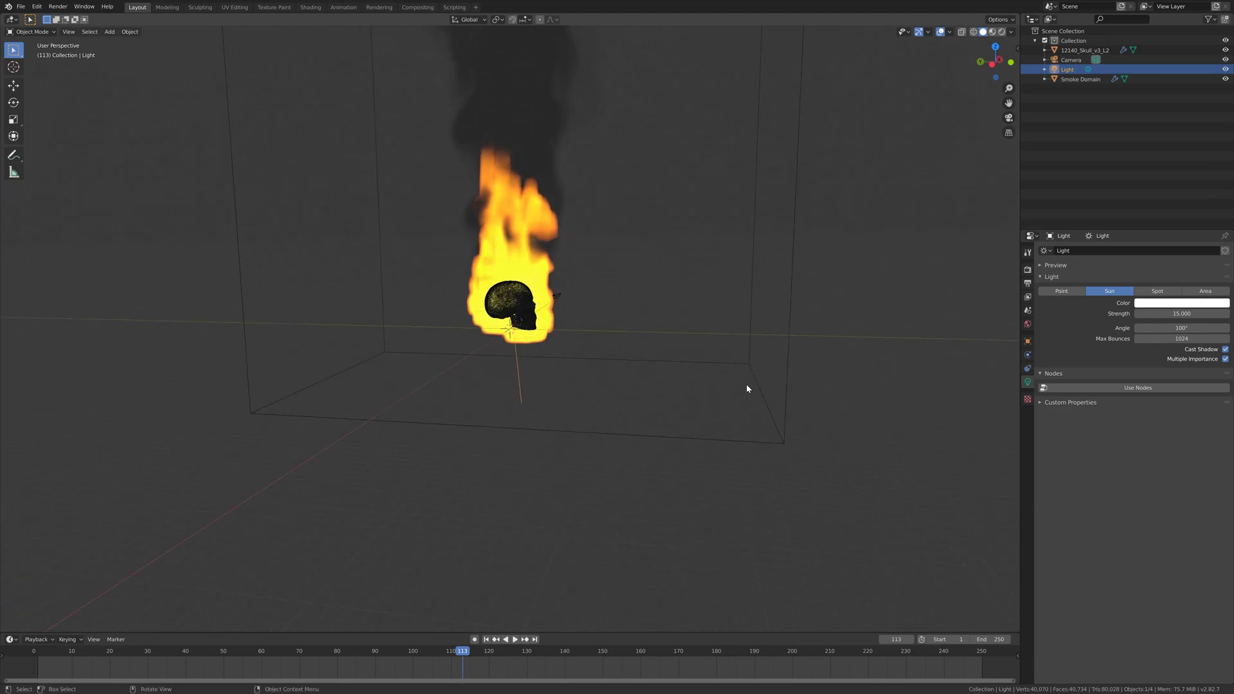
key("r")
left_click(669, 436)
scroll(663, 395, "up", 3)
middle_click_drag(663, 398, 628, 391)
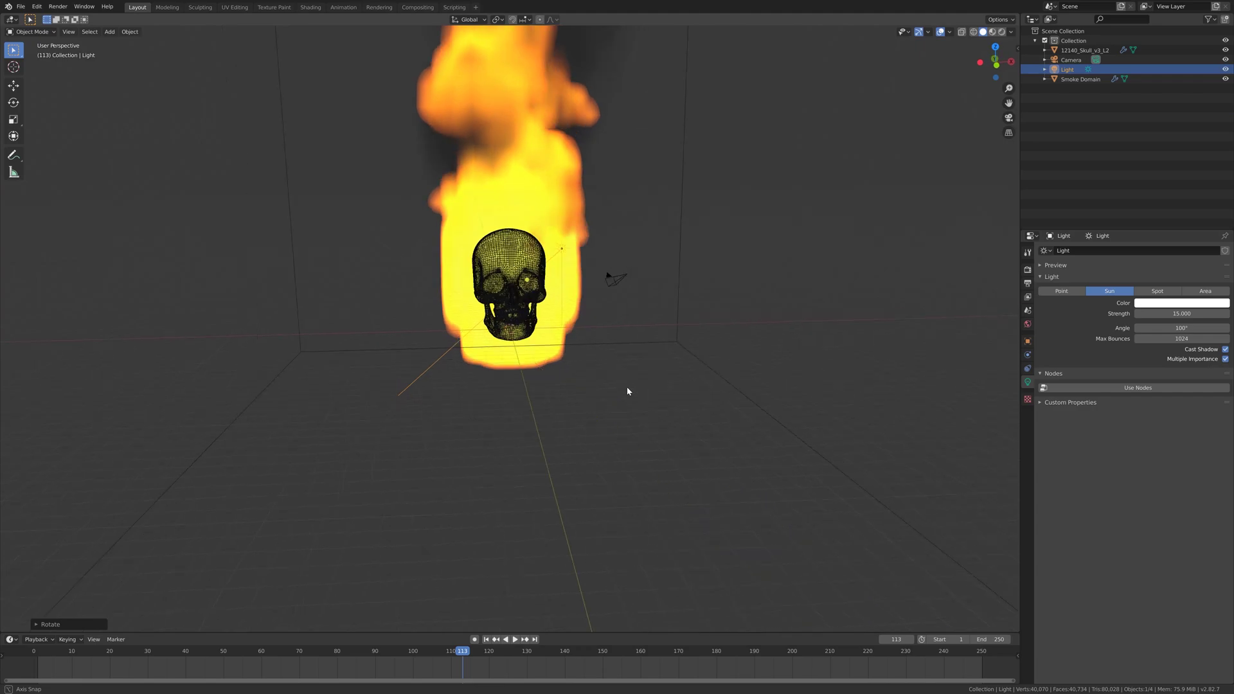
Step: Darken the world background color to an HSV value of 0.107
left_click(1027, 324)
left_click(1193, 309)
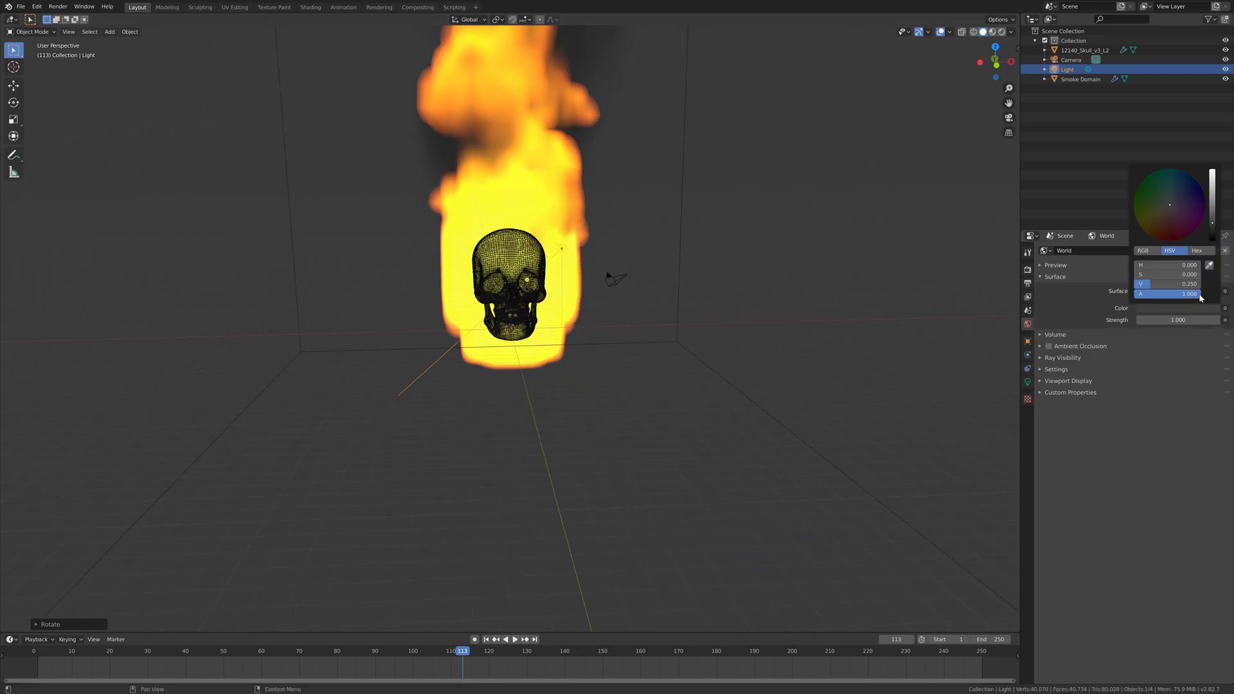
left_click_drag(1176, 284, 1157, 284)
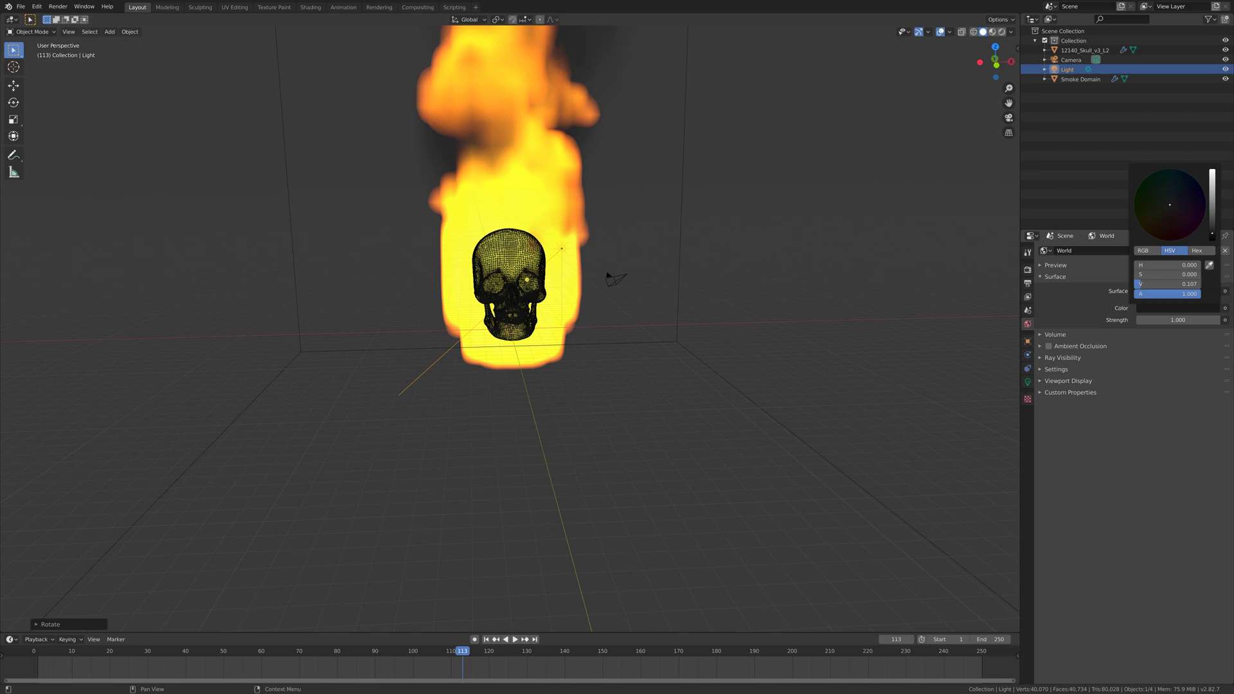
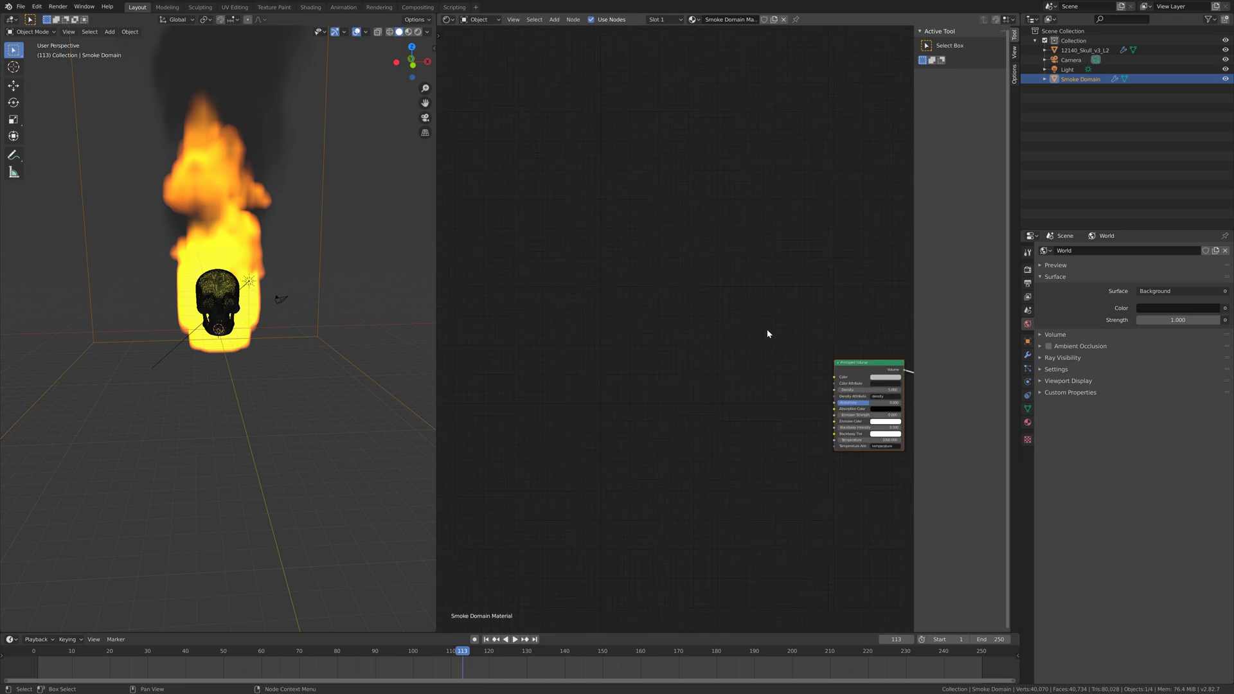
Step: Move the Material Output node farther from Principled Volume in the Smoke Domain material to make room between them
middle_click_drag(785, 340, 582, 265)
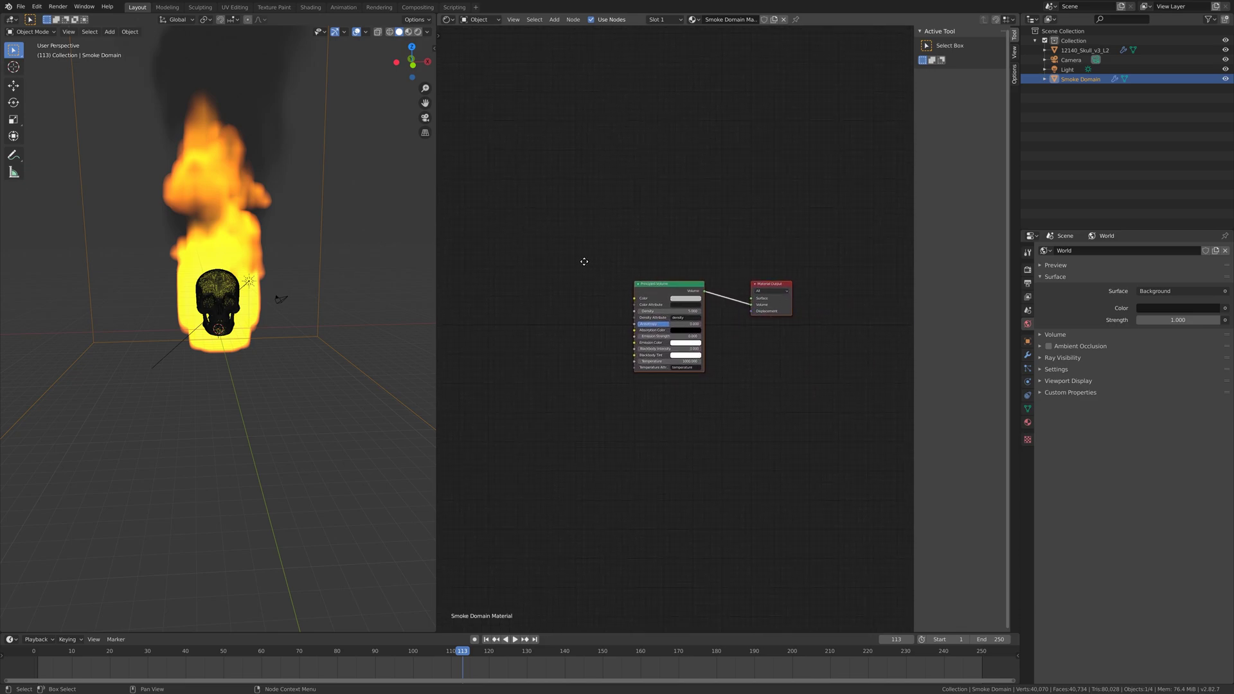
scroll(773, 367, "up", 3)
middle_click_drag(767, 359, 660, 279)
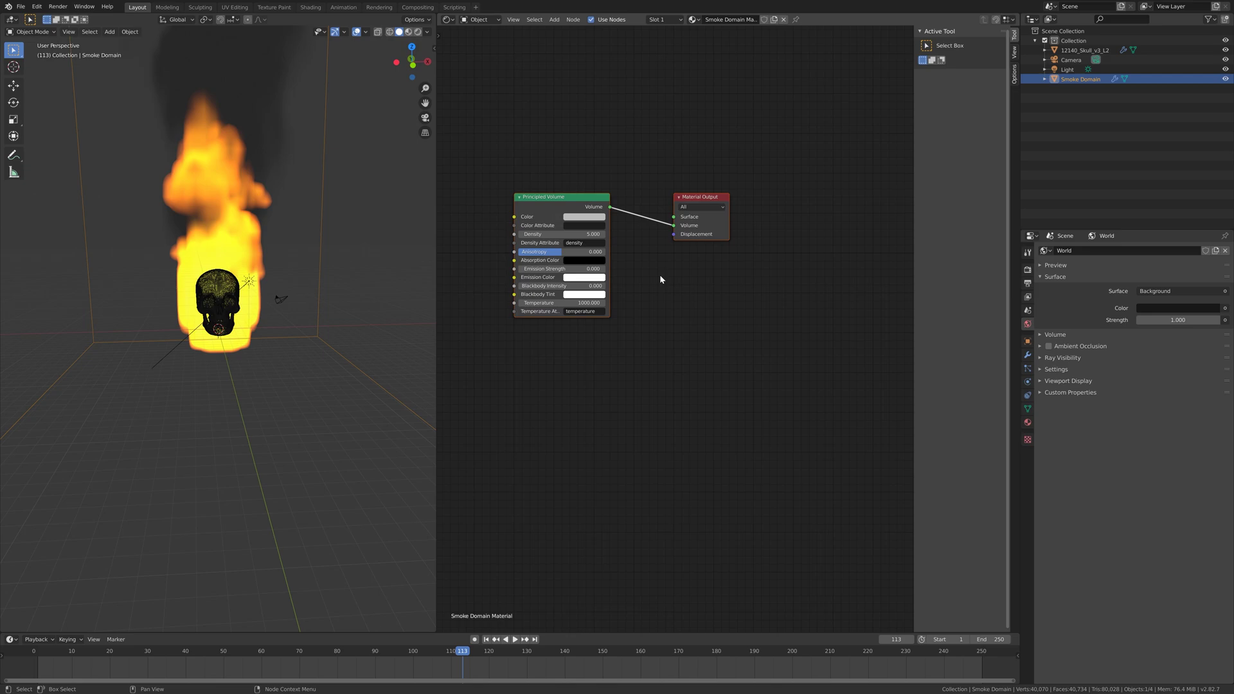
left_click_drag(699, 196, 859, 231)
Step: Insert an Add Shader node into the link between Principled Volume and Material Output
left_click(553, 20)
left_click(570, 31)
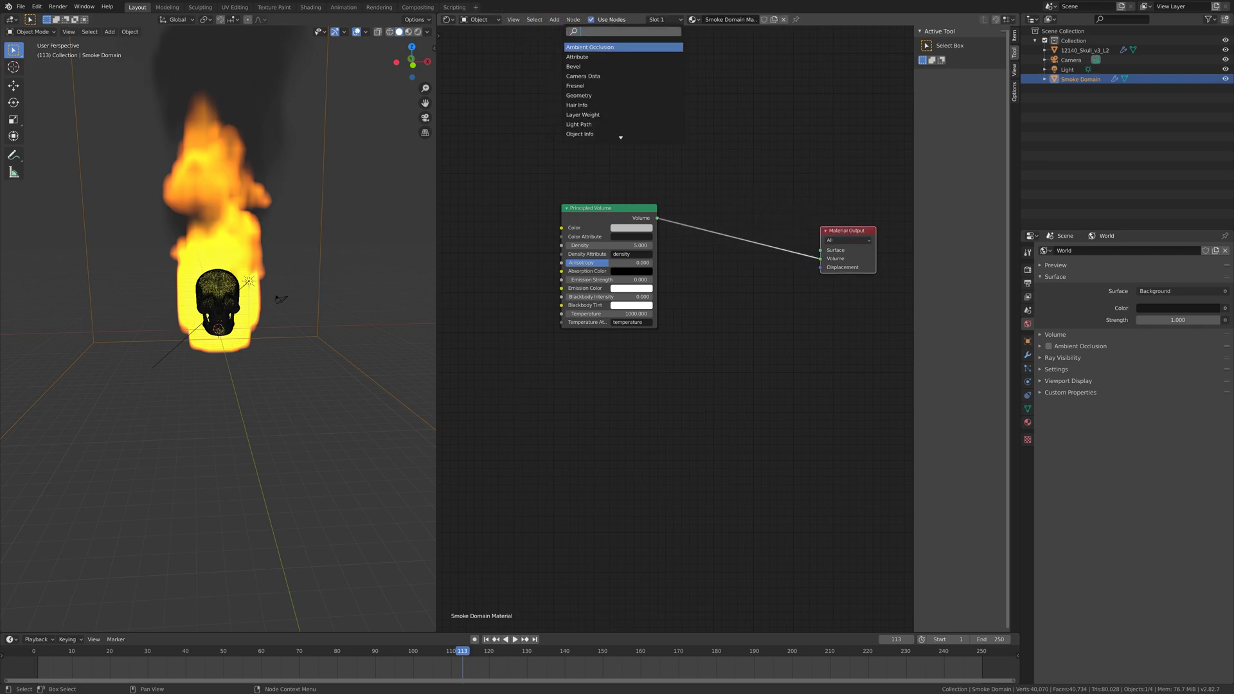
type("add shader")
key("Return")
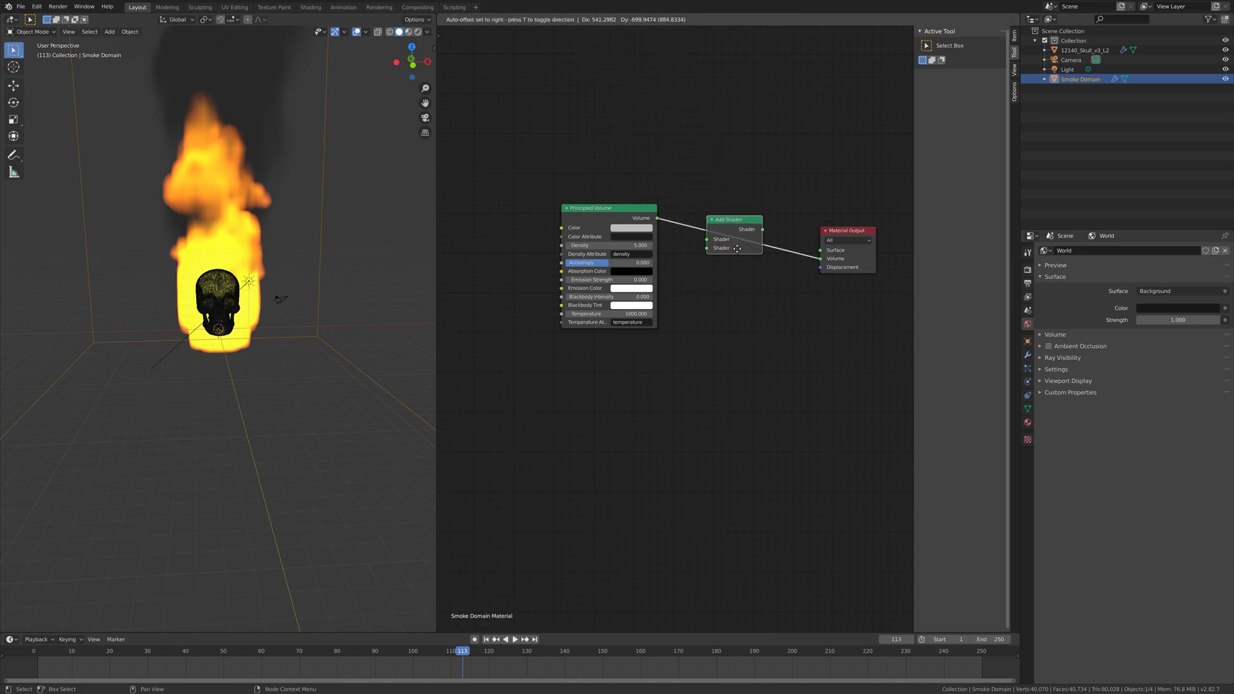
left_click(741, 255)
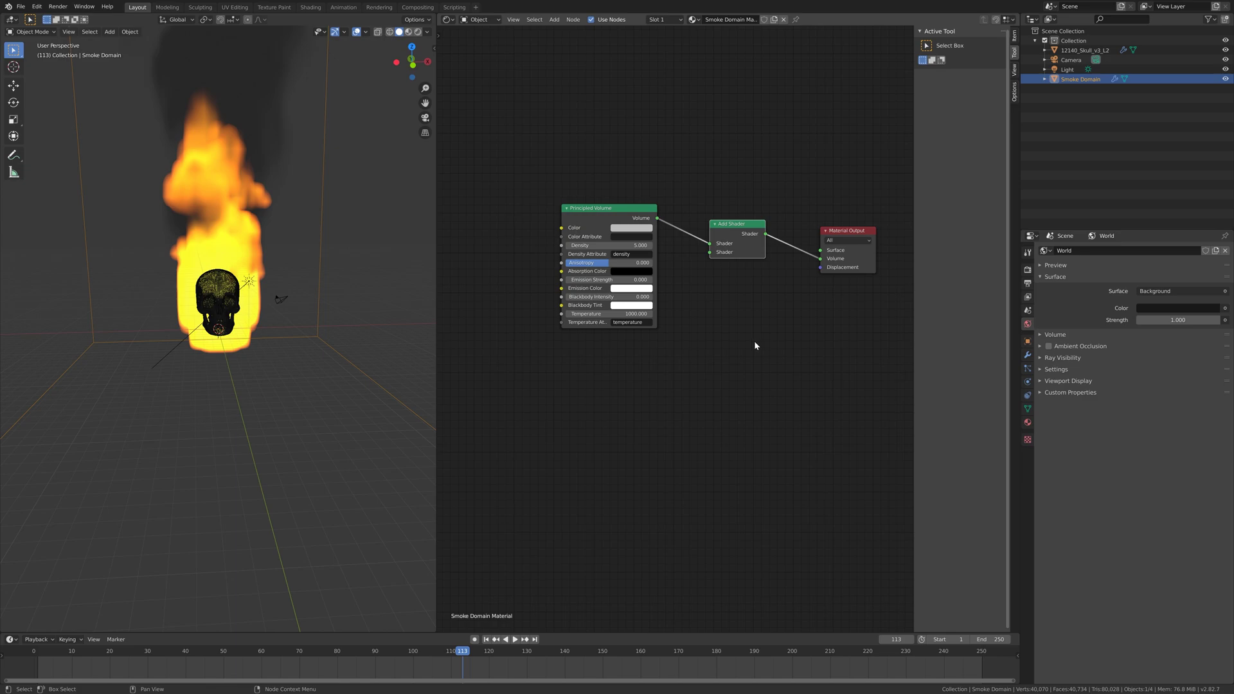
Step: Add an Emission node below the Principled Volume node in the Smoke Domain material
key("shift+a")
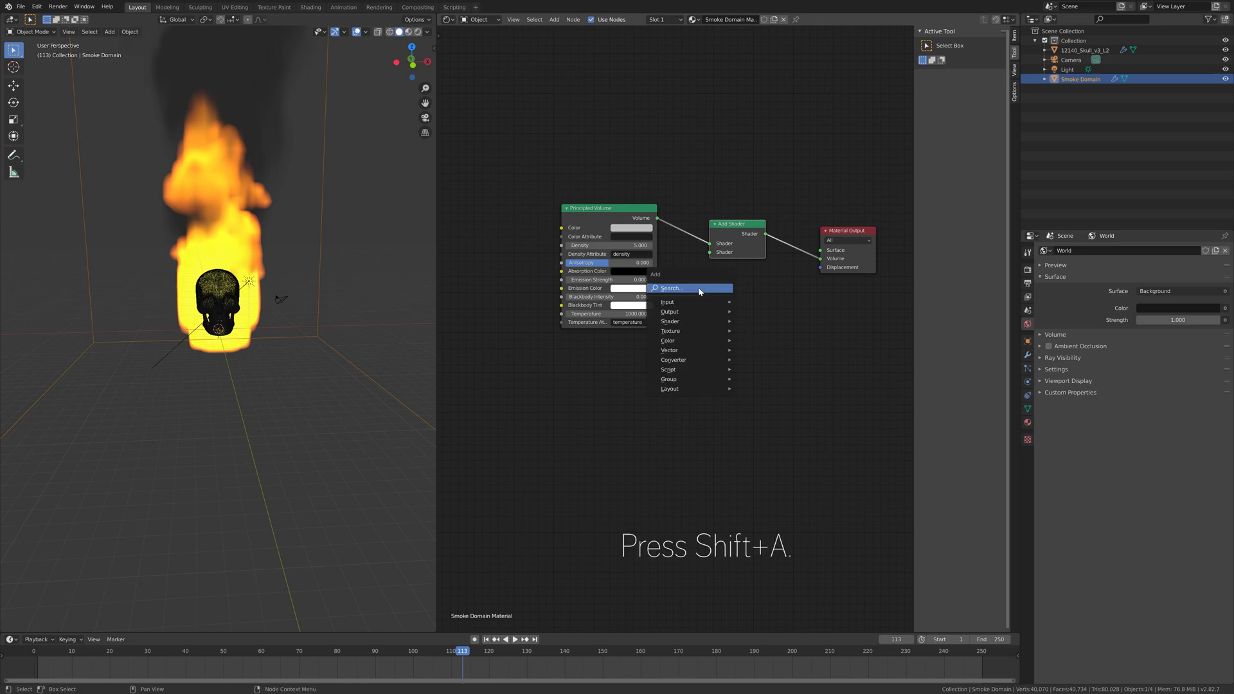
left_click(711, 293)
type("emission")
key("Return")
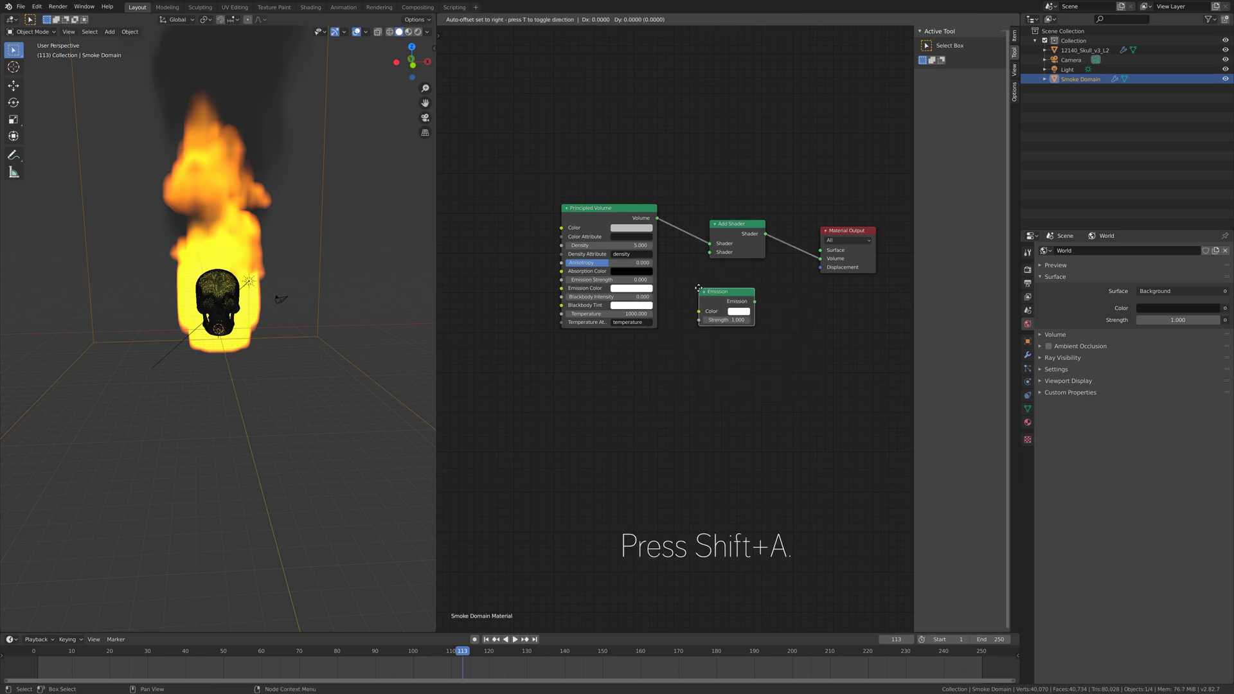
left_click(650, 374)
Step: Lower the Add Shader node, connect Emission to its free shader input, and make the emission color orange
left_click_drag(739, 242, 763, 298)
left_click_drag(706, 388, 732, 313)
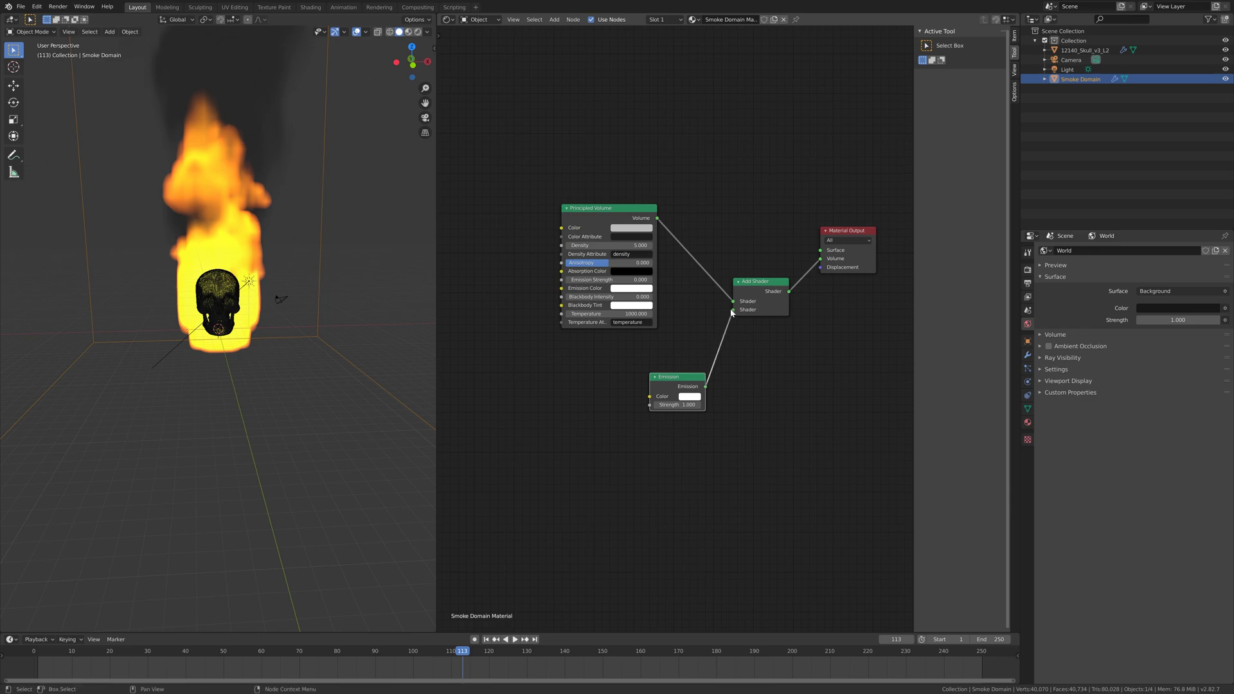
left_click(688, 399)
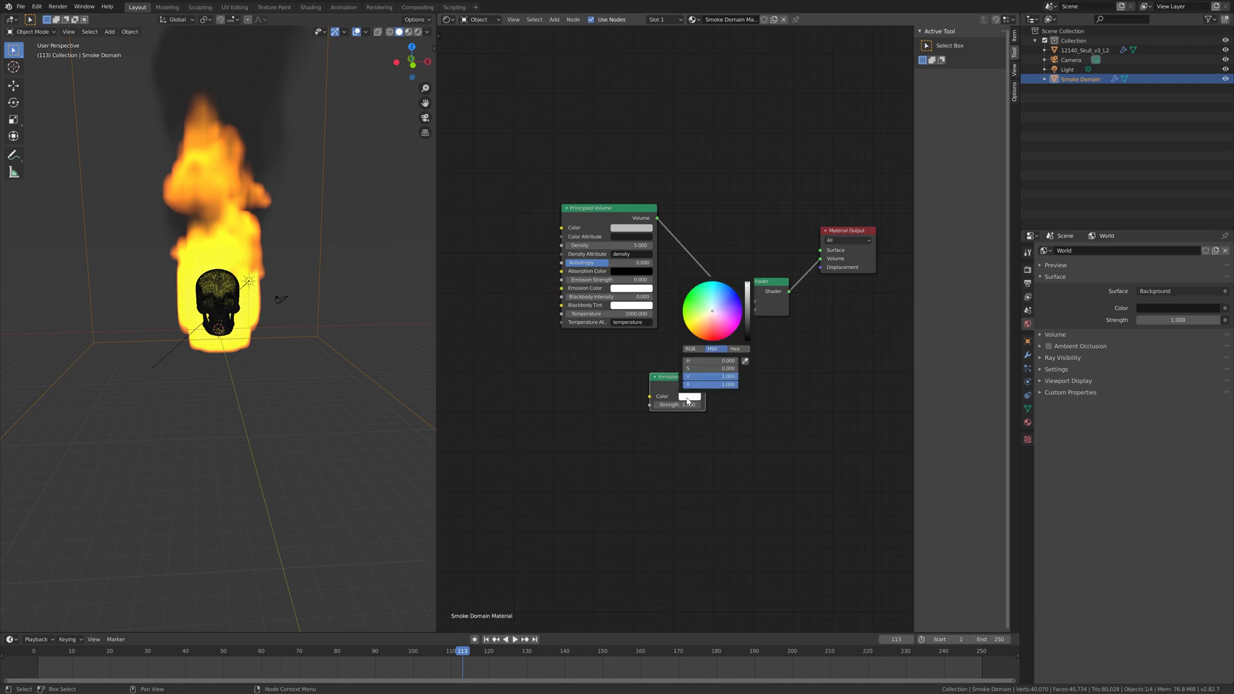
left_click(702, 335)
Step: Add a Math node beside the Emission node and connect its Value output to the Emission Strength
key("shift+a")
left_click(565, 395)
type("add")
key("Return")
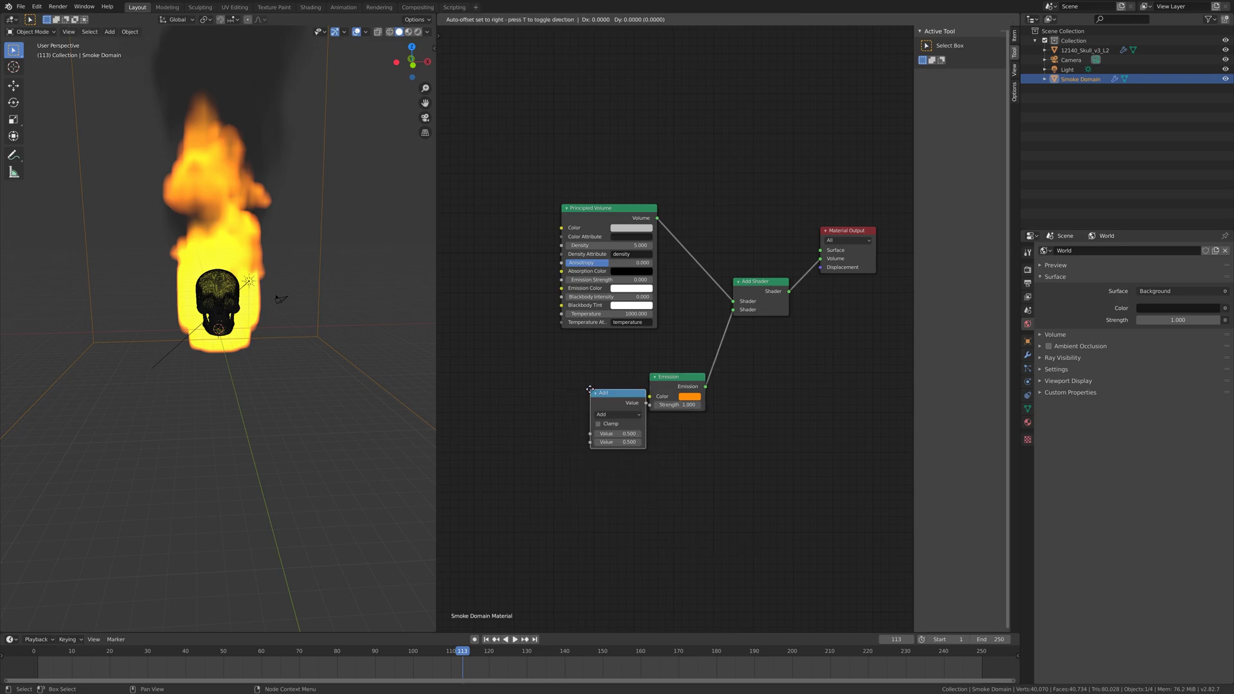
left_click(567, 385)
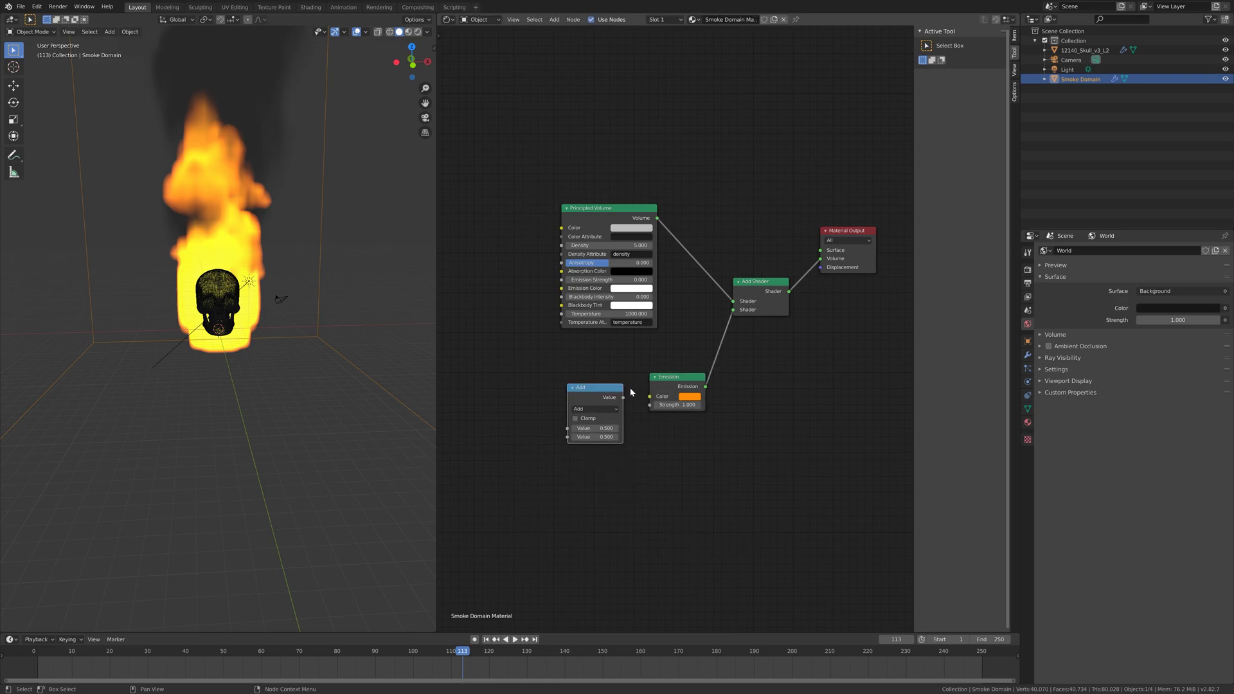
left_click_drag(623, 398, 651, 407)
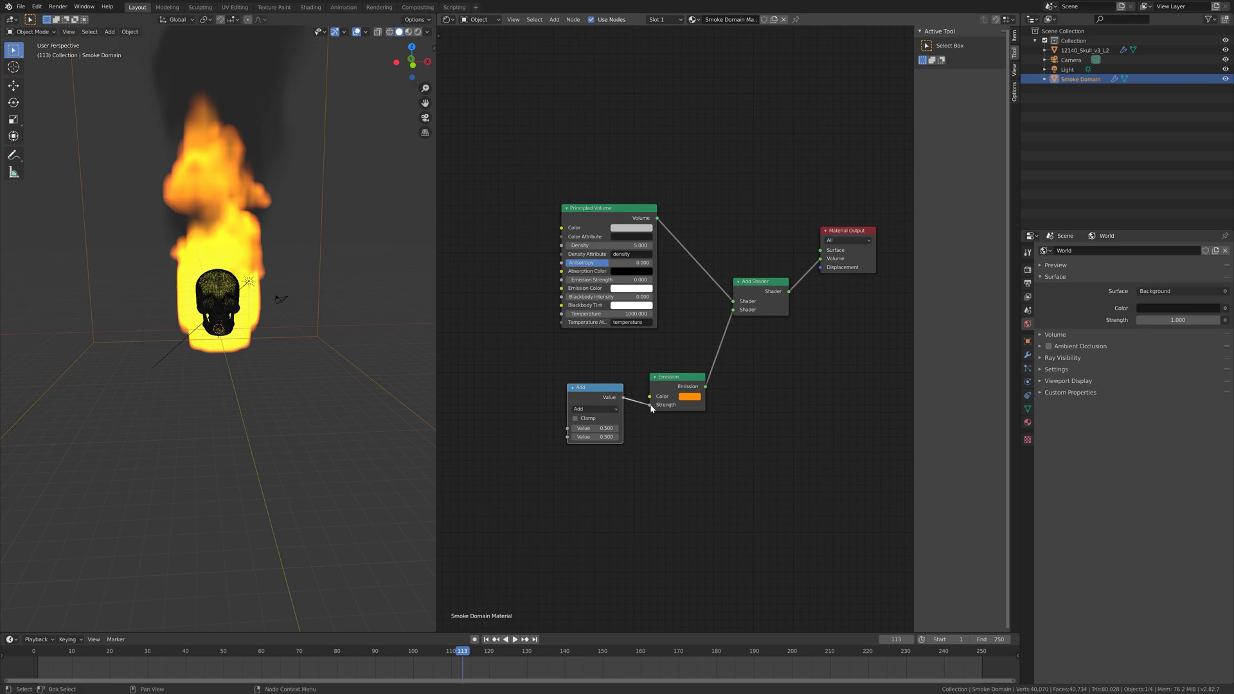
Step: Change the Math node's operation to Multiply and set its first value to 15
left_click(607, 411)
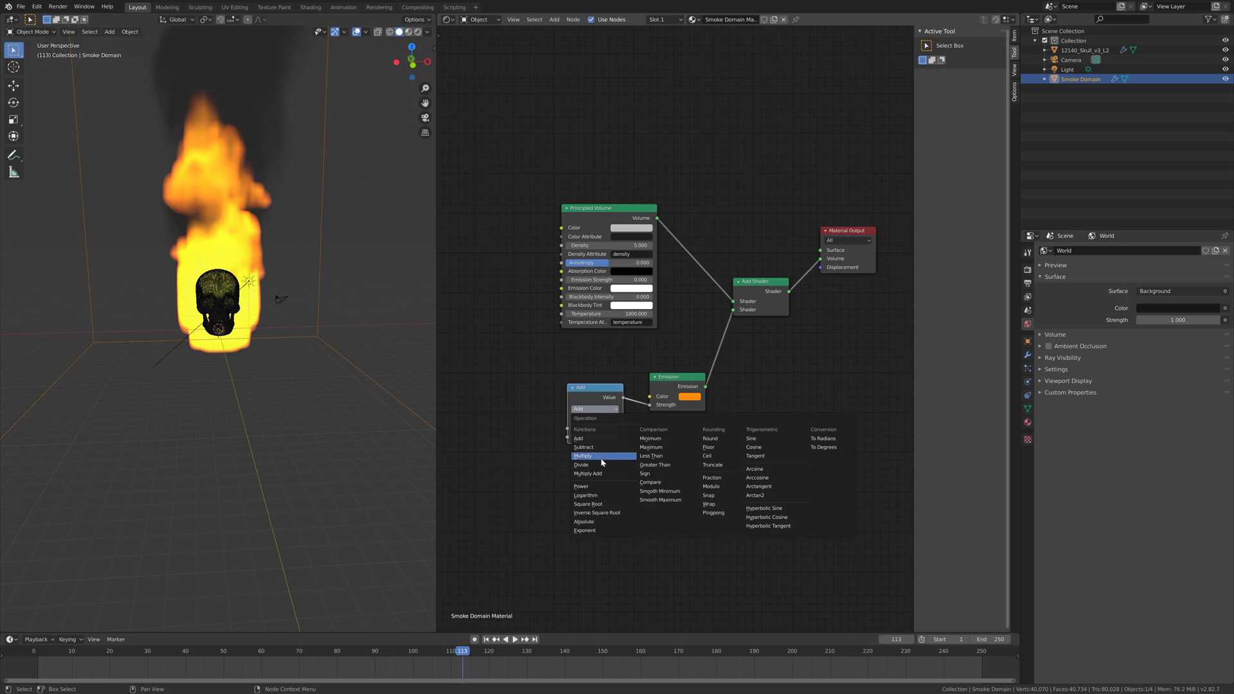
left_click(602, 458)
left_click(598, 428)
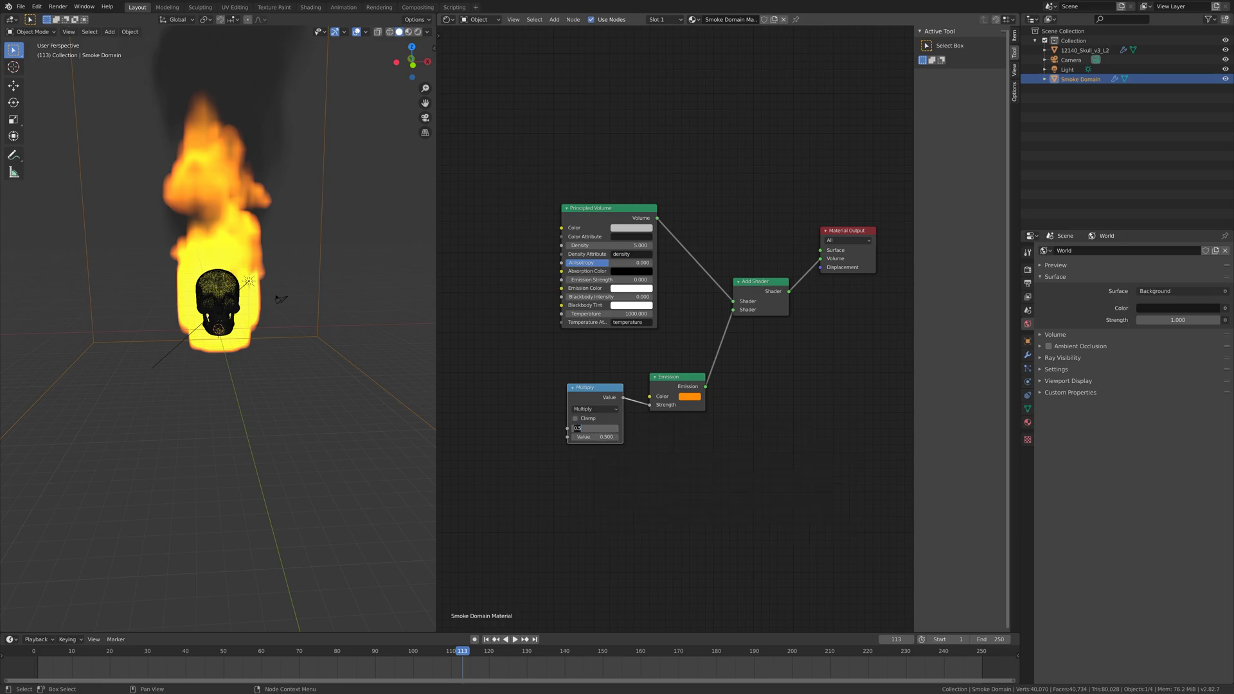
type("15")
key("Return")
Step: Add an Attribute node named flame and connect its Fac output to the Multiply node's second value
key("shift+a")
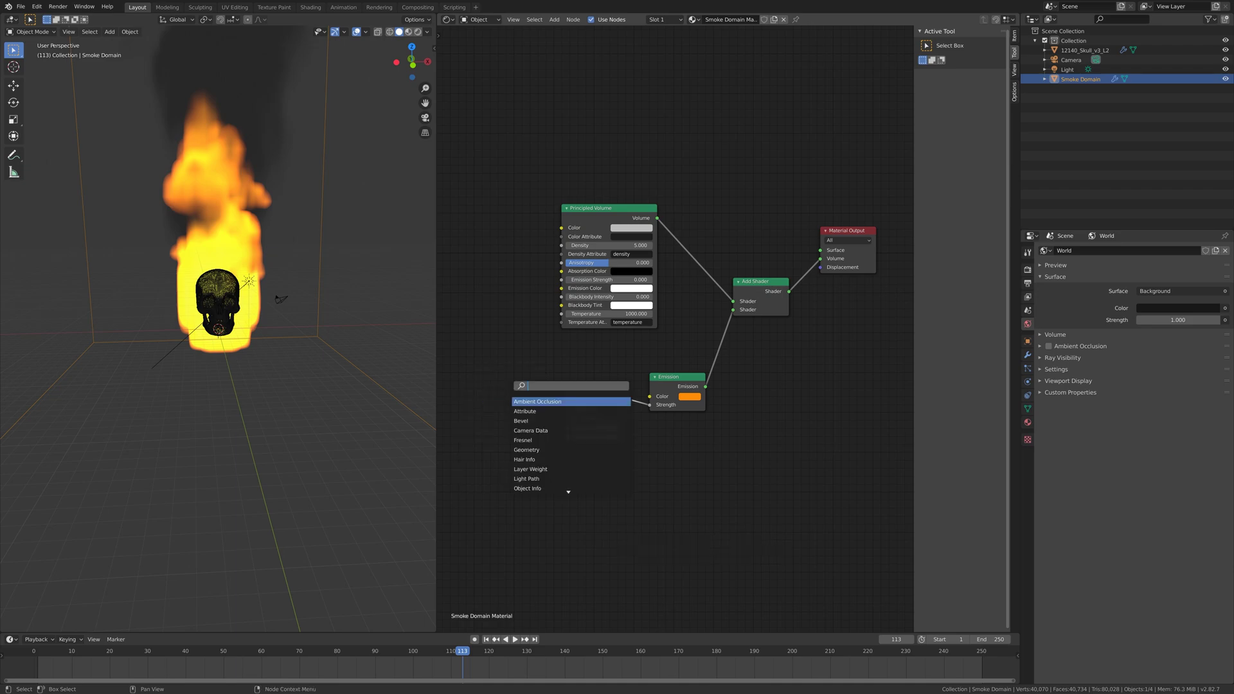
type("attr")
key("Return")
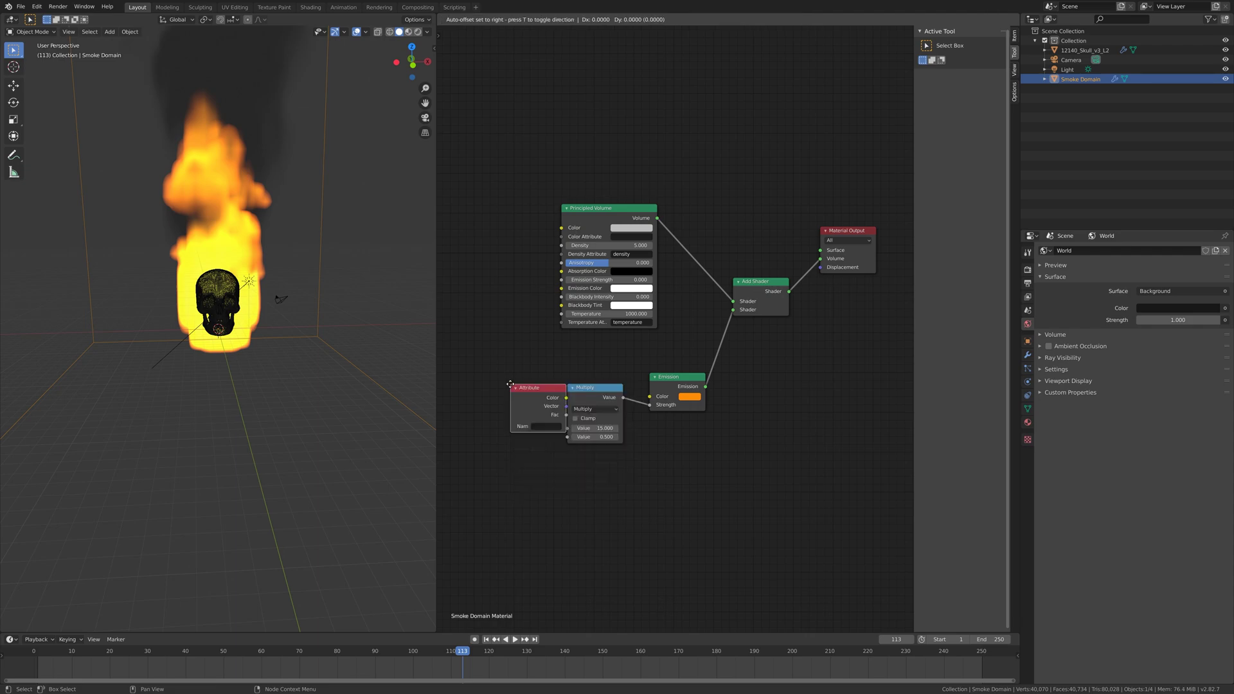
left_click(477, 389)
left_click(507, 430)
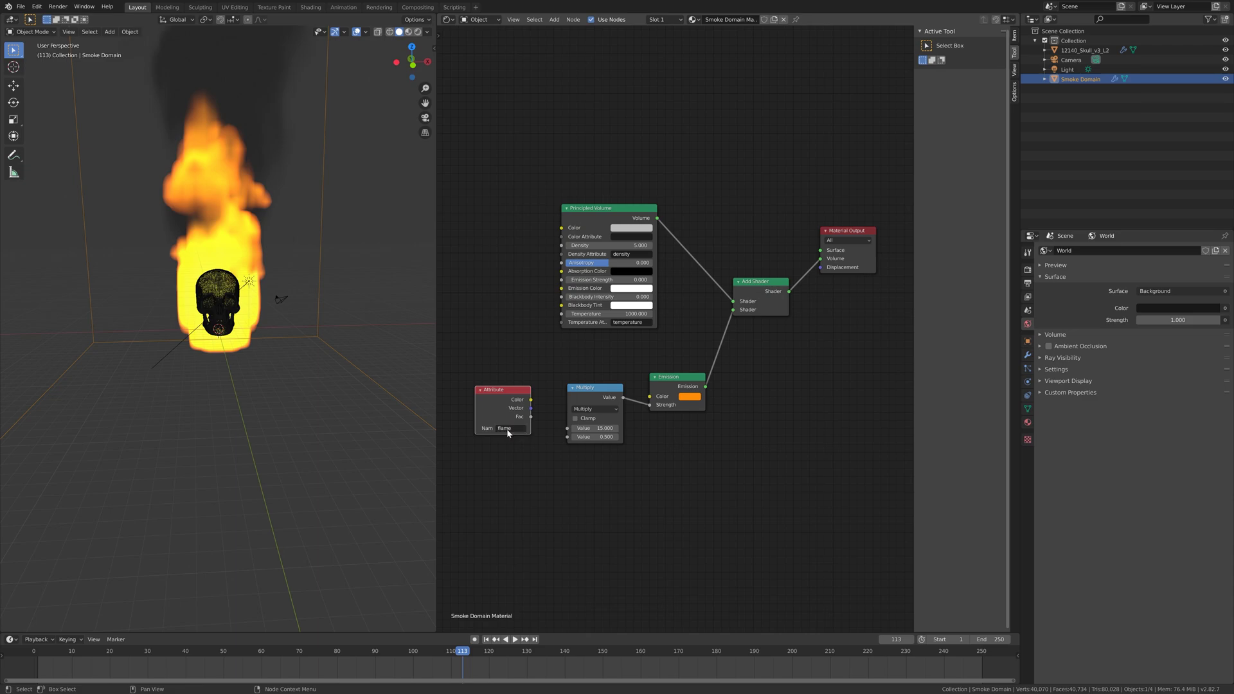
left_click_drag(531, 416, 569, 439)
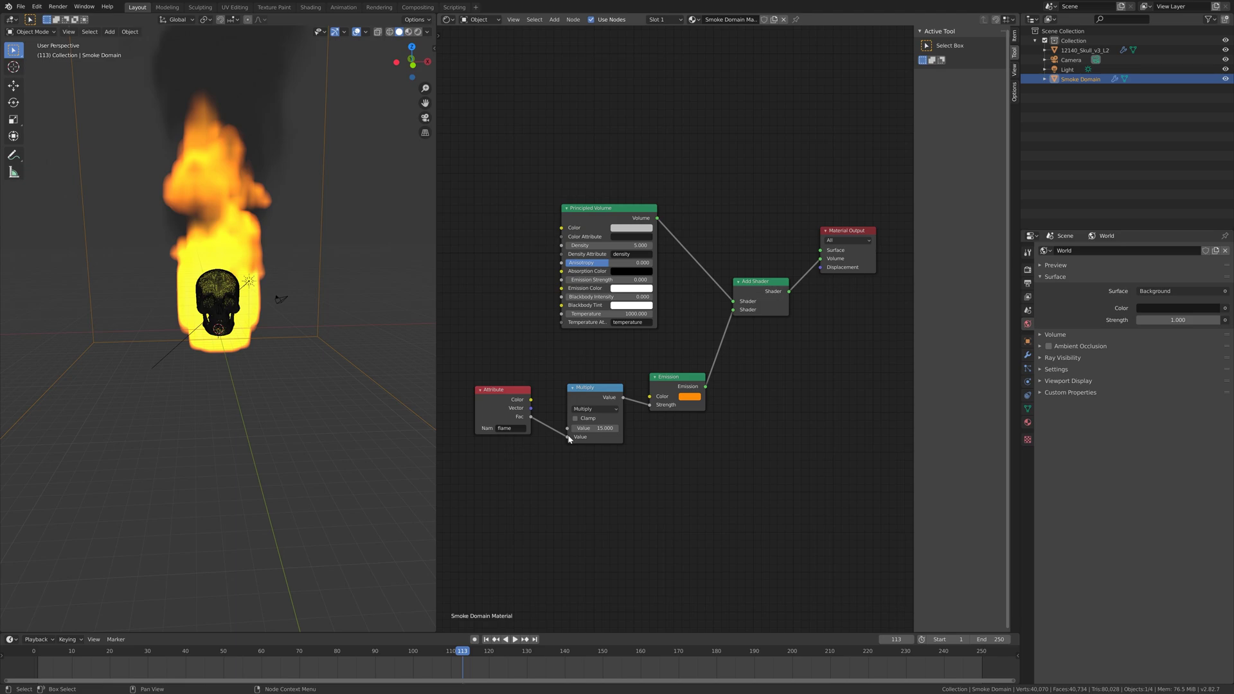
Step: Preview the fire in rendered shading, return to solid shading, and rewind the timeline to frame 0
left_click(418, 32)
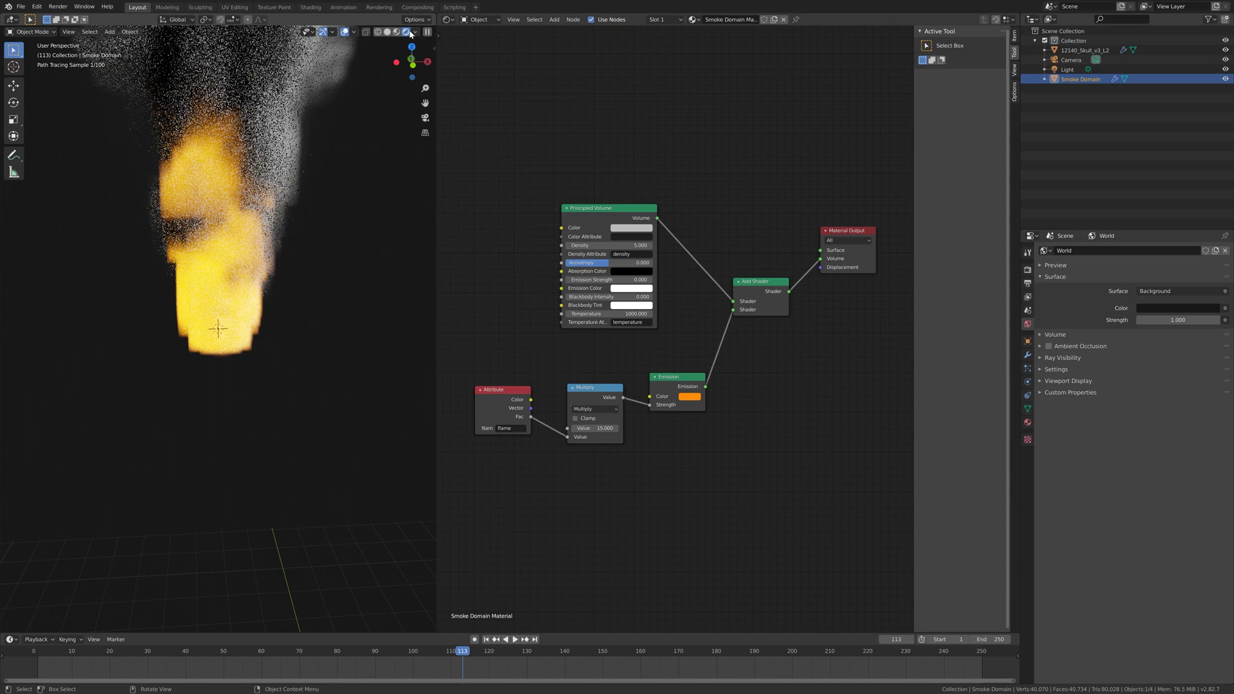
left_click(387, 32)
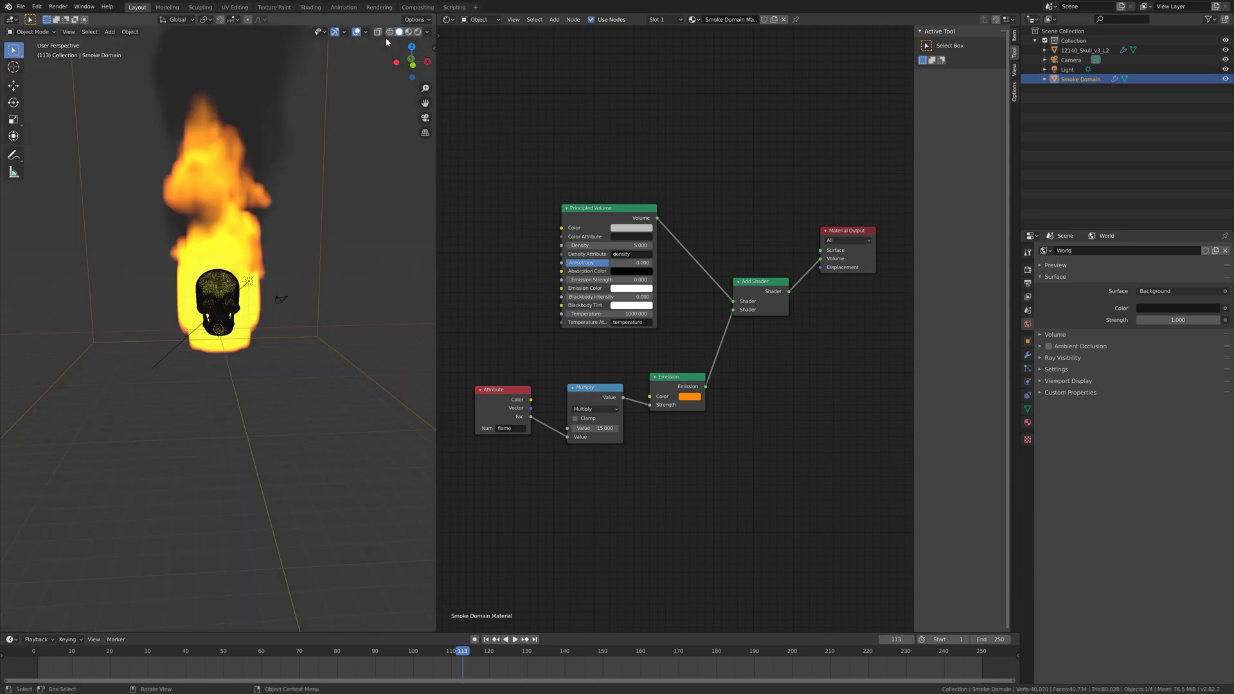
left_click(18, 652)
left_click_drag(48, 651, 31, 654)
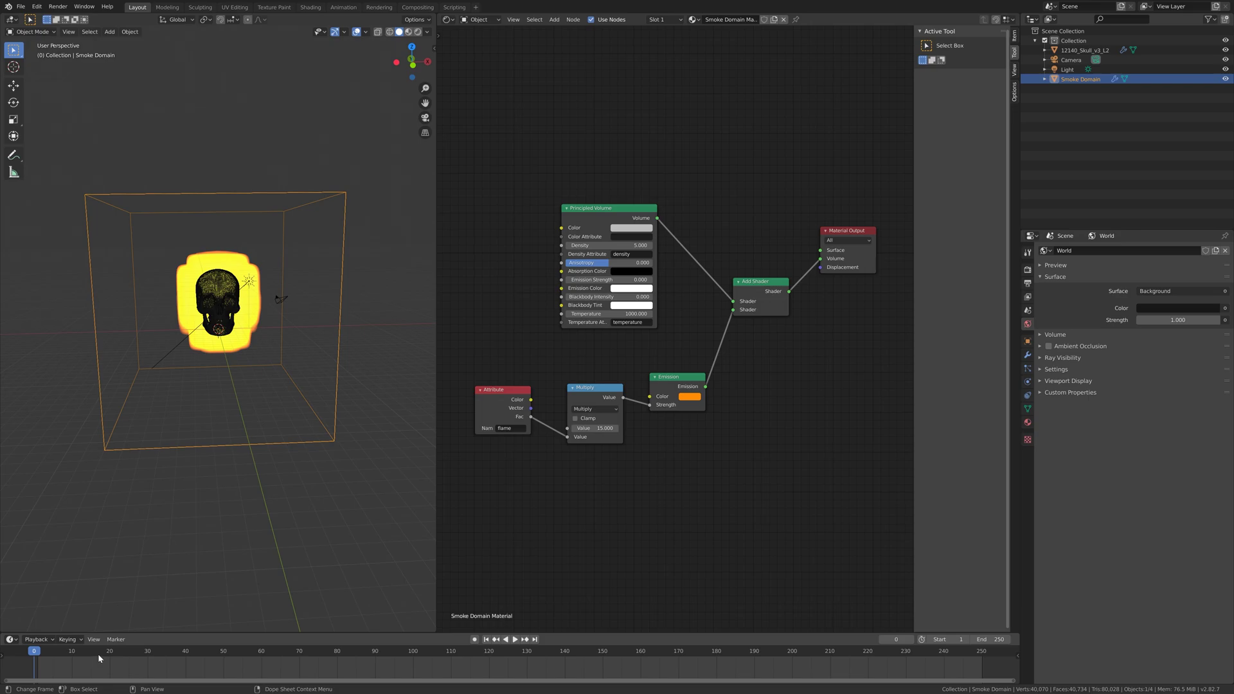
Step: Try displaying the skull as Solid in the viewport and restore its Wire display
scroll(205, 390, "up", 5)
middle_click_drag(204, 391, 233, 401)
left_click(231, 350)
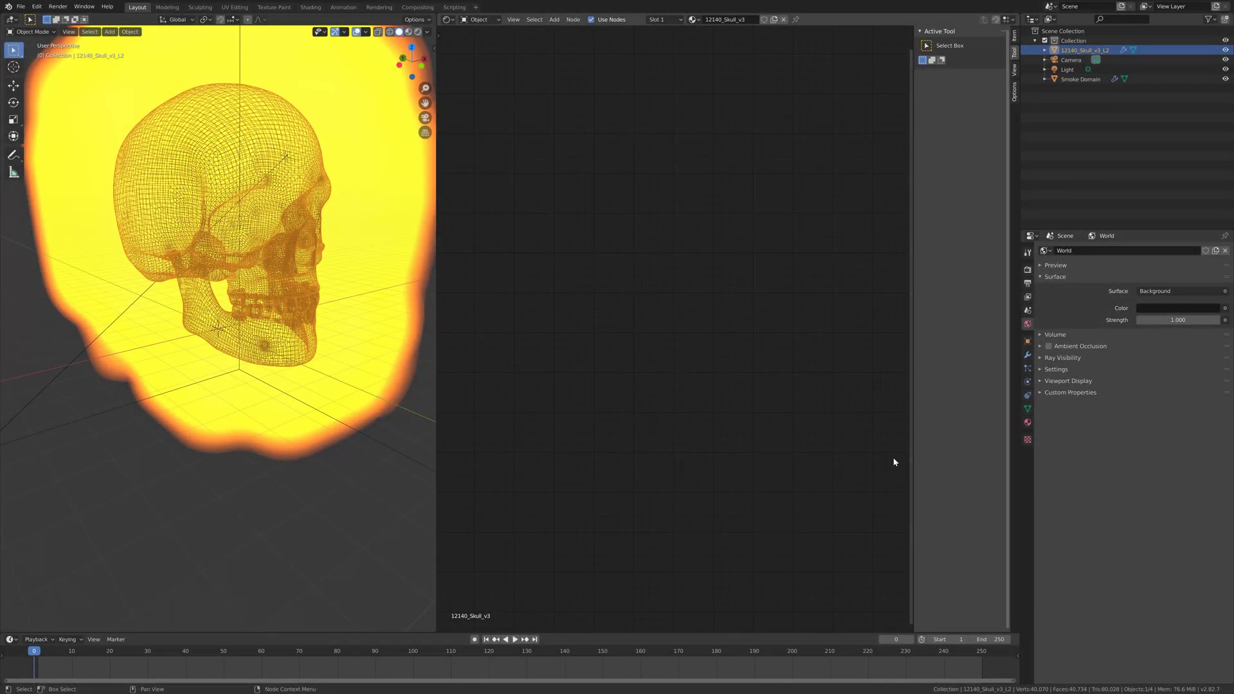
left_click(1028, 342)
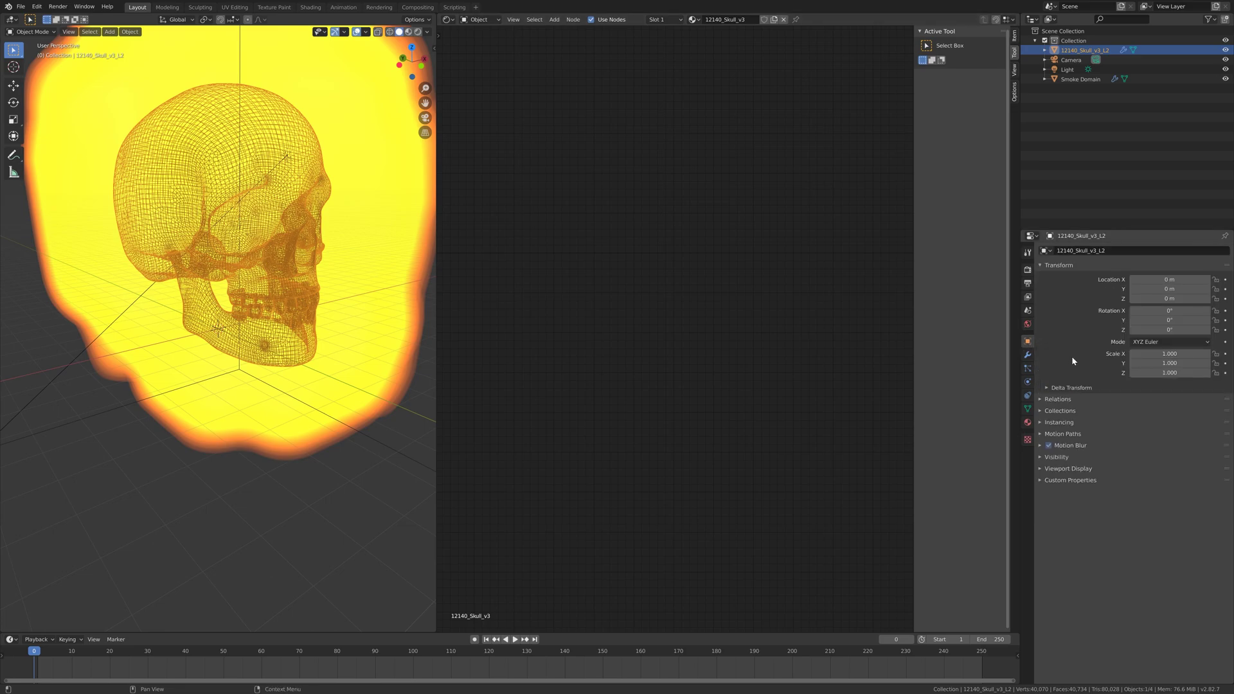
left_click(1084, 468)
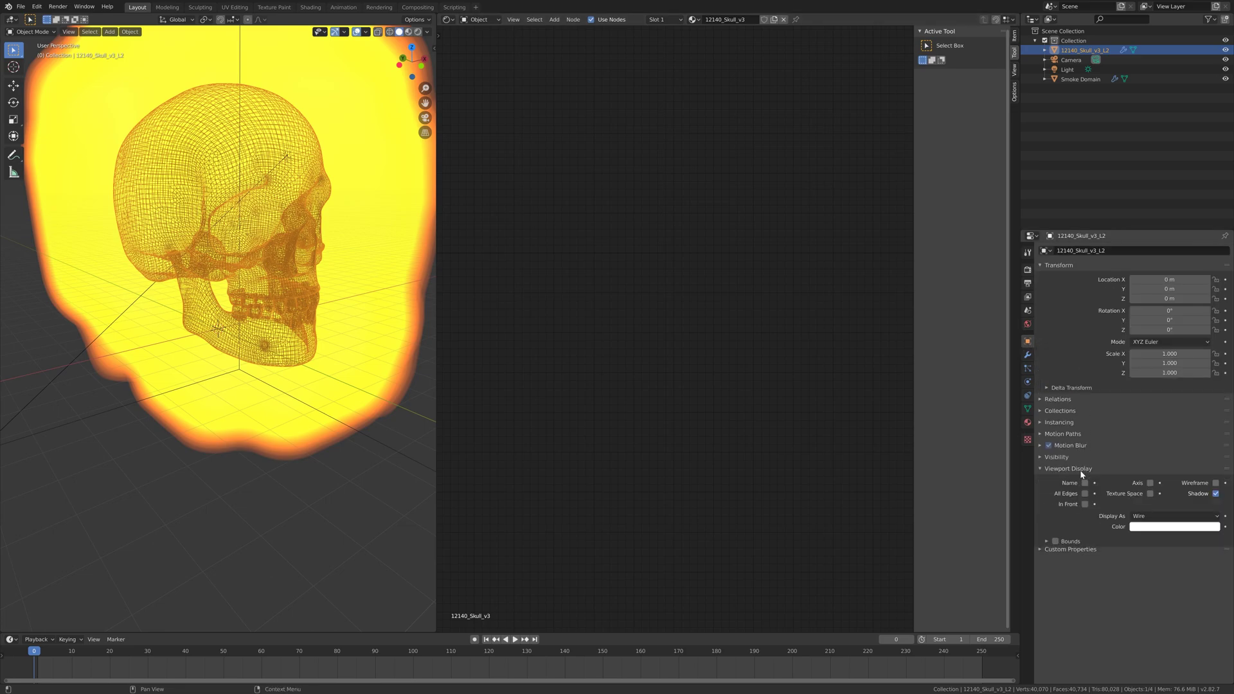
left_click(1151, 517)
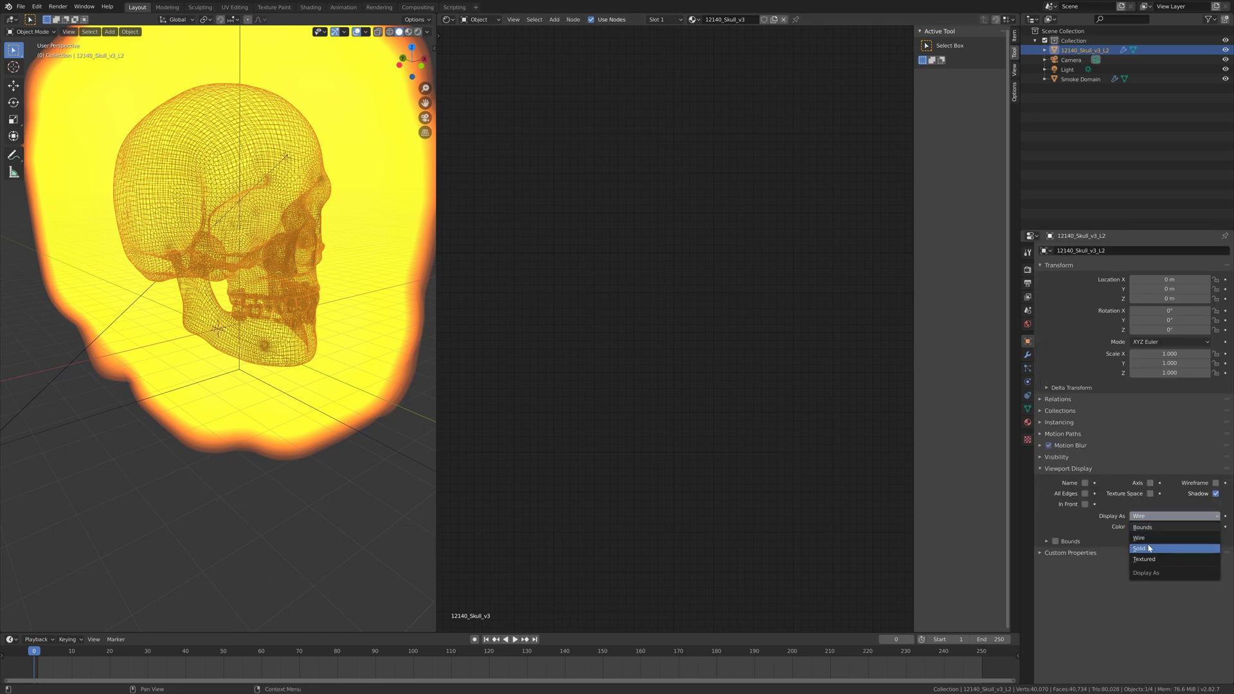
left_click(1149, 549)
scroll(309, 368, "down", 5)
mouse_move(310, 367)
middle_mouse_down()
mouse_move(254, 347)
mouse_move(322, 368)
middle_mouse_up()
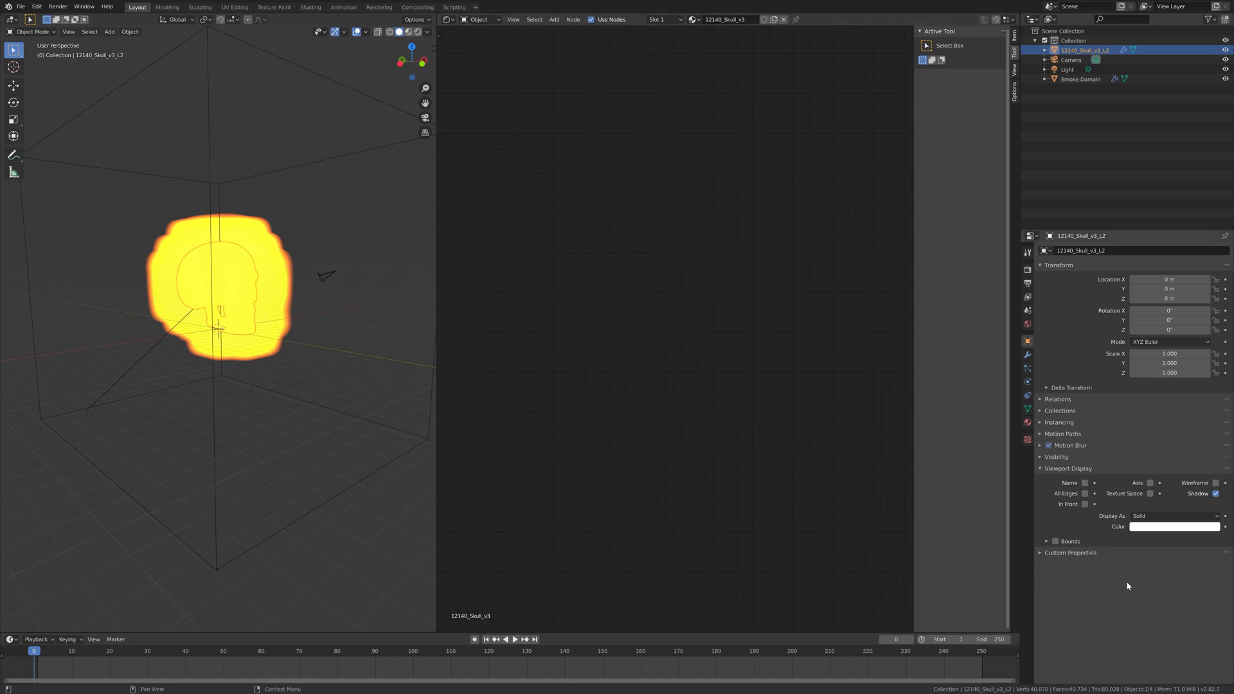
left_click(1141, 516)
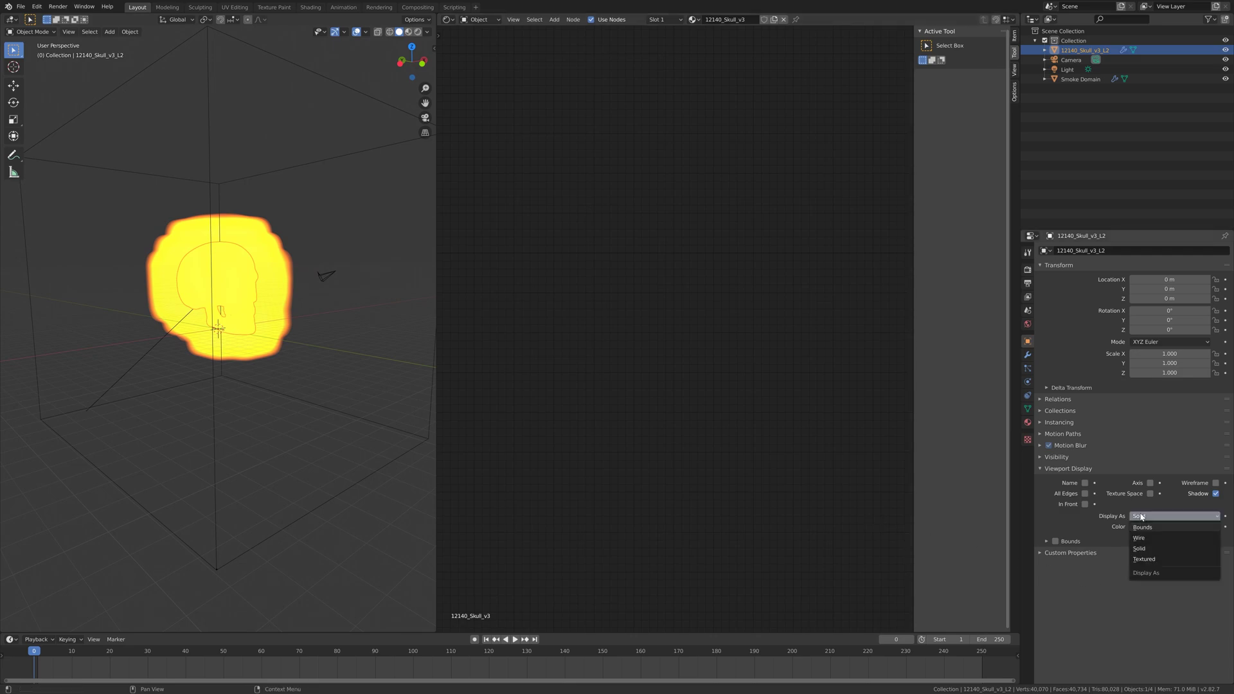
left_click(1144, 538)
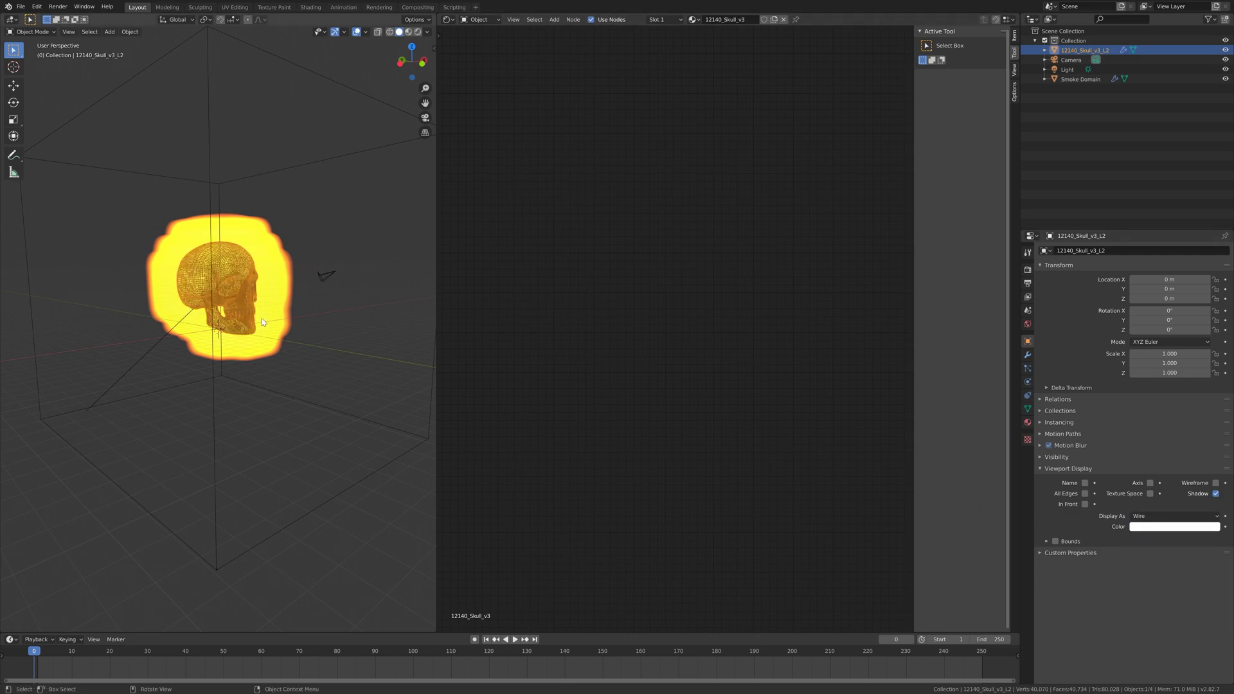
Step: Go to frame 107 and free the Smoke Domain's baked fluid data
left_click(440, 651)
mouse_move(334, 360)
middle_mouse_down()
mouse_move(253, 314)
mouse_move(266, 319)
middle_mouse_up()
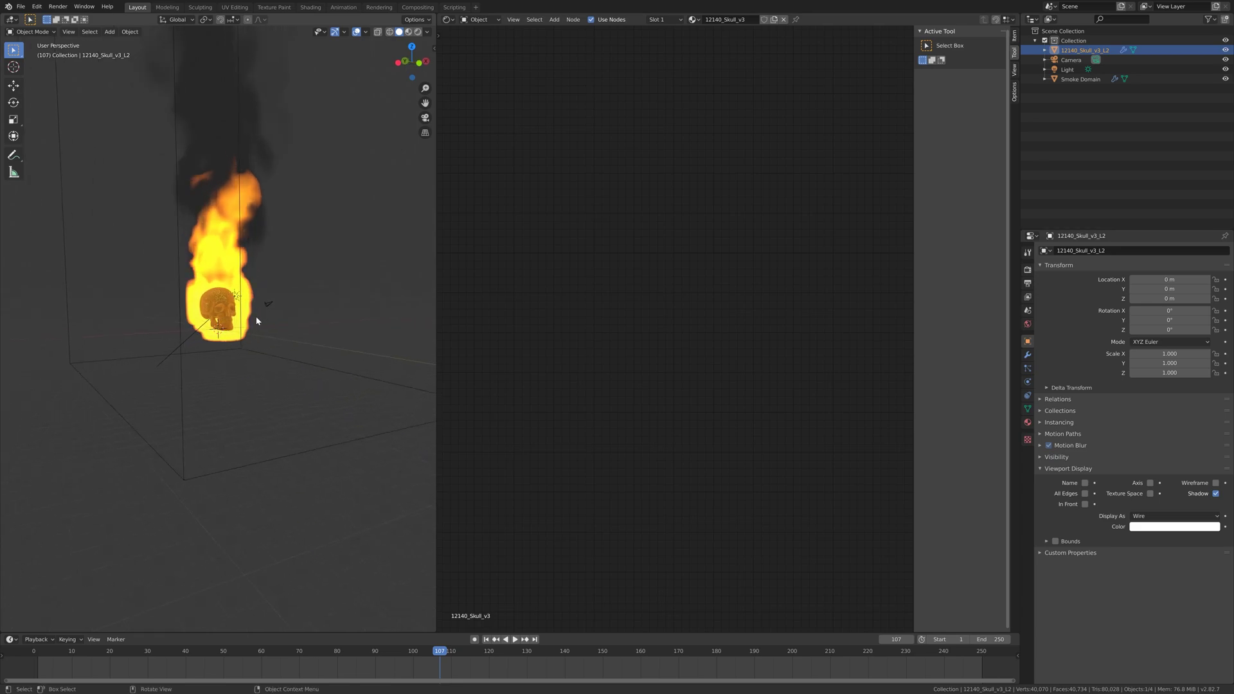
left_click(266, 358)
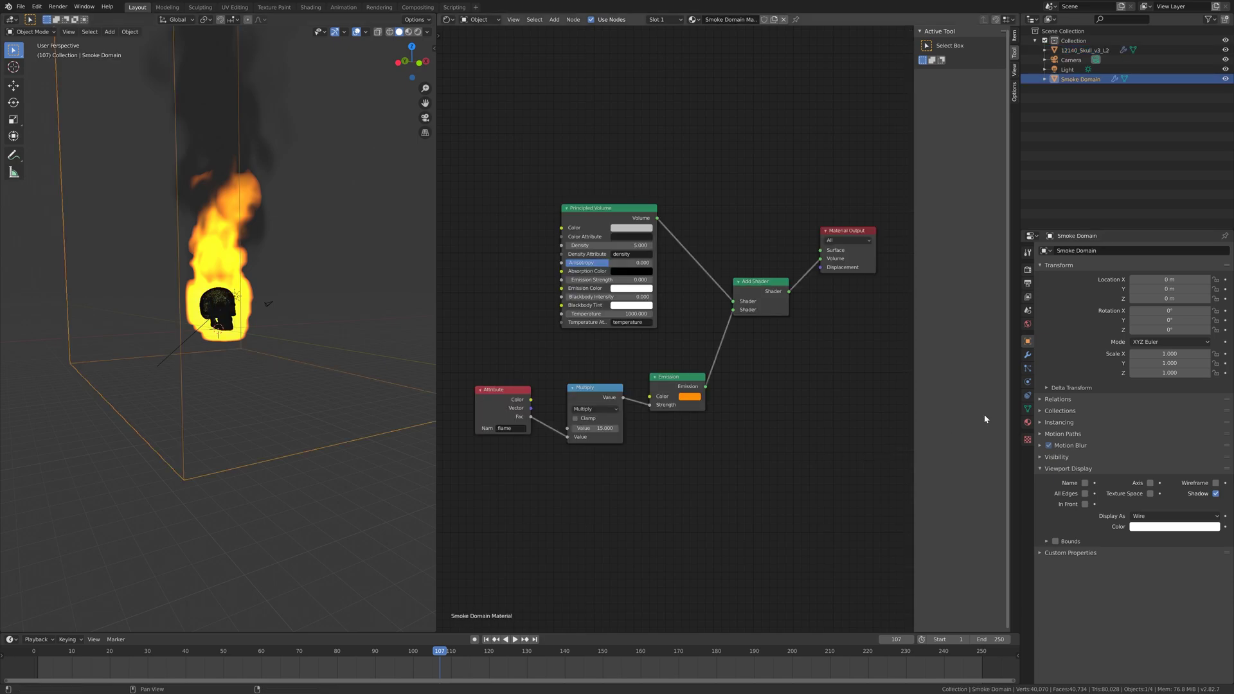
left_click(1027, 384)
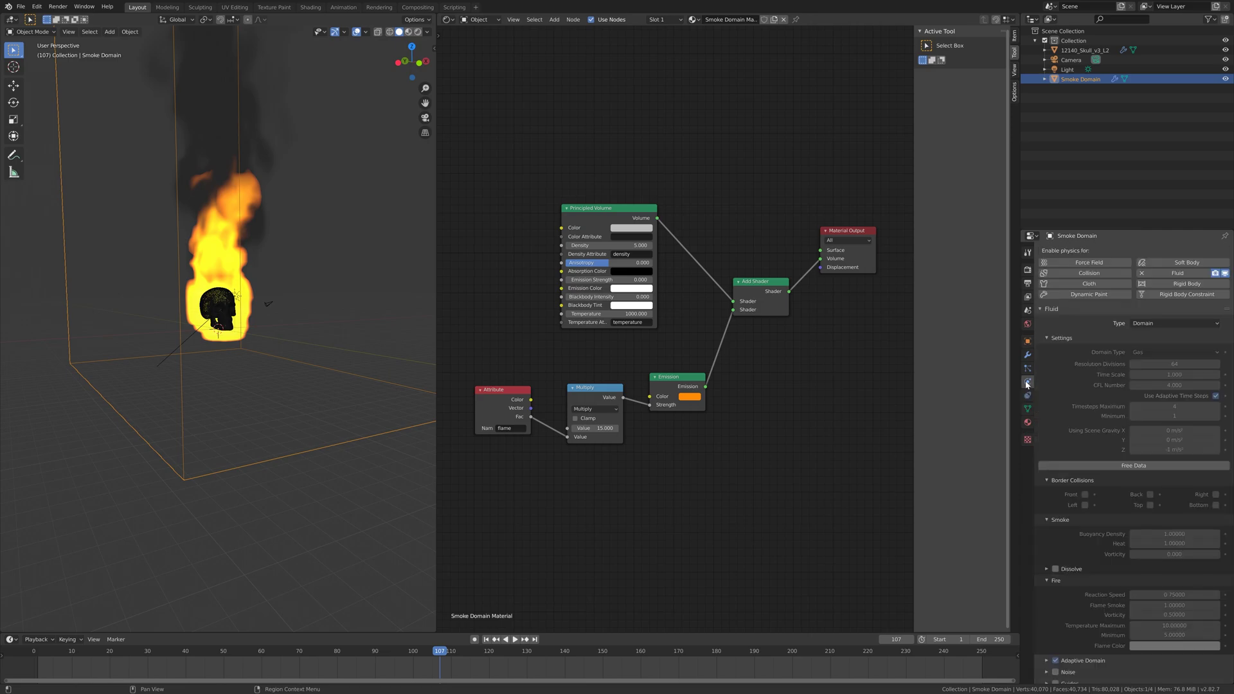
left_click(1143, 467)
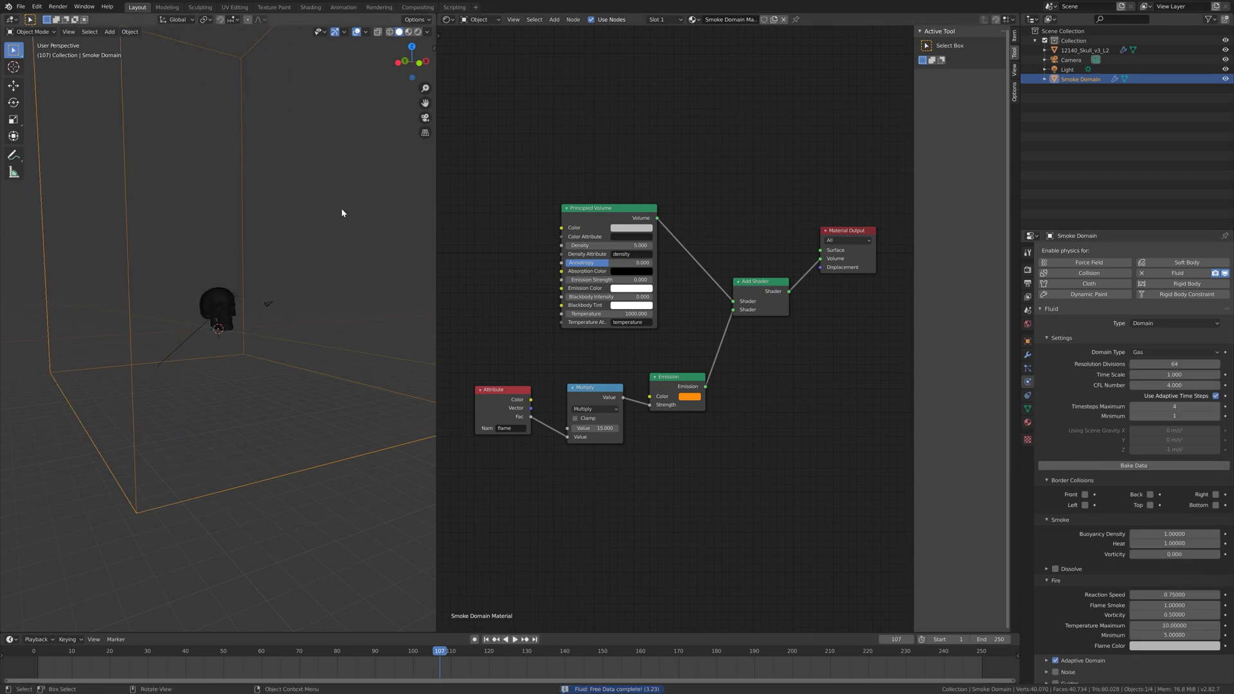
Step: Save the project with Save As in the D:\Blender\Smoke+Fire folder
left_click(20, 7)
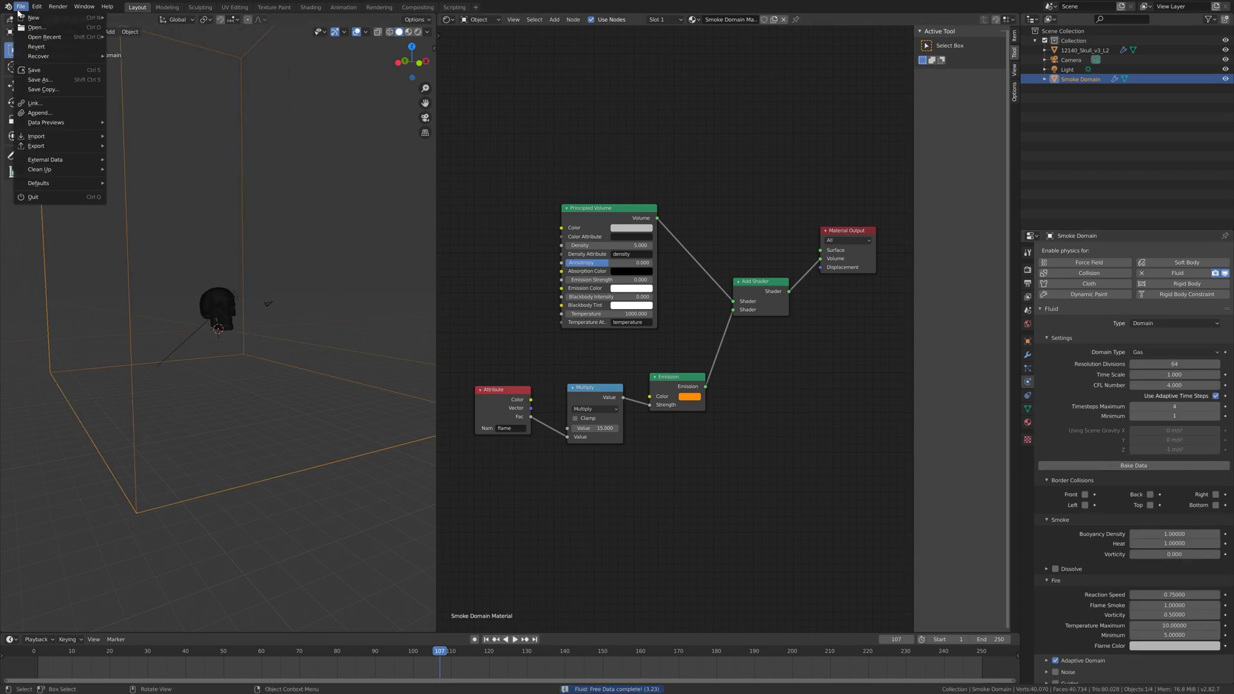
left_click(48, 81)
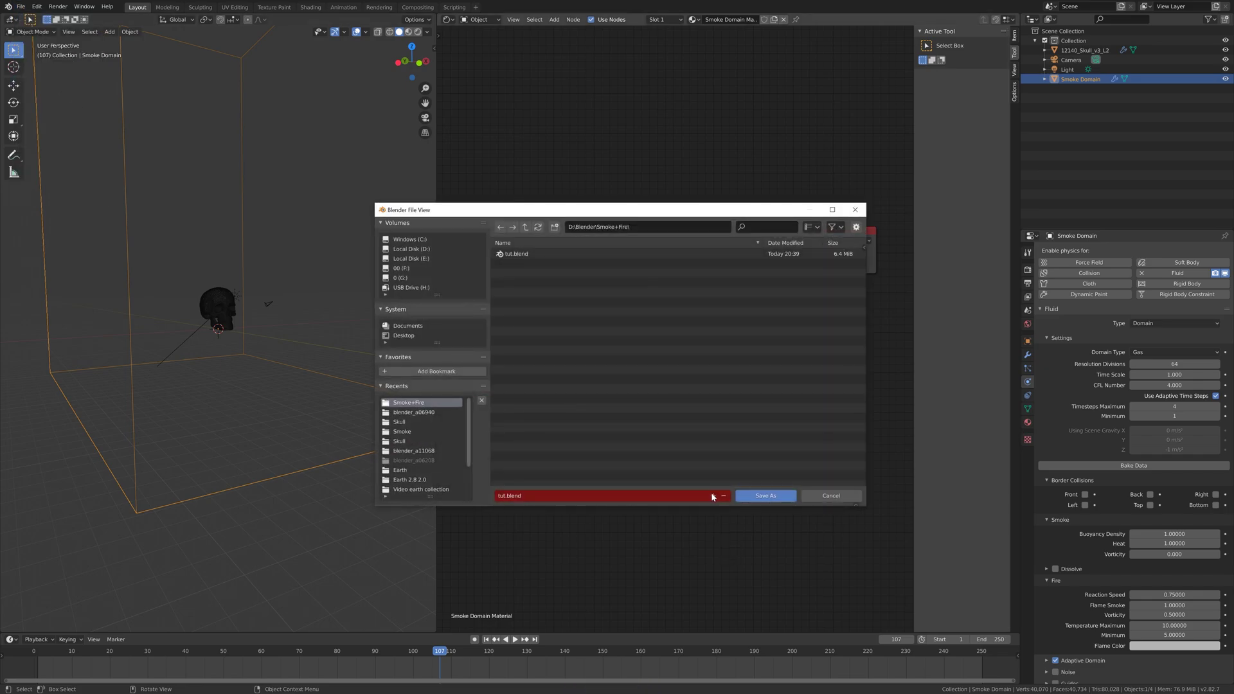
left_click(713, 496)
left_click(766, 495)
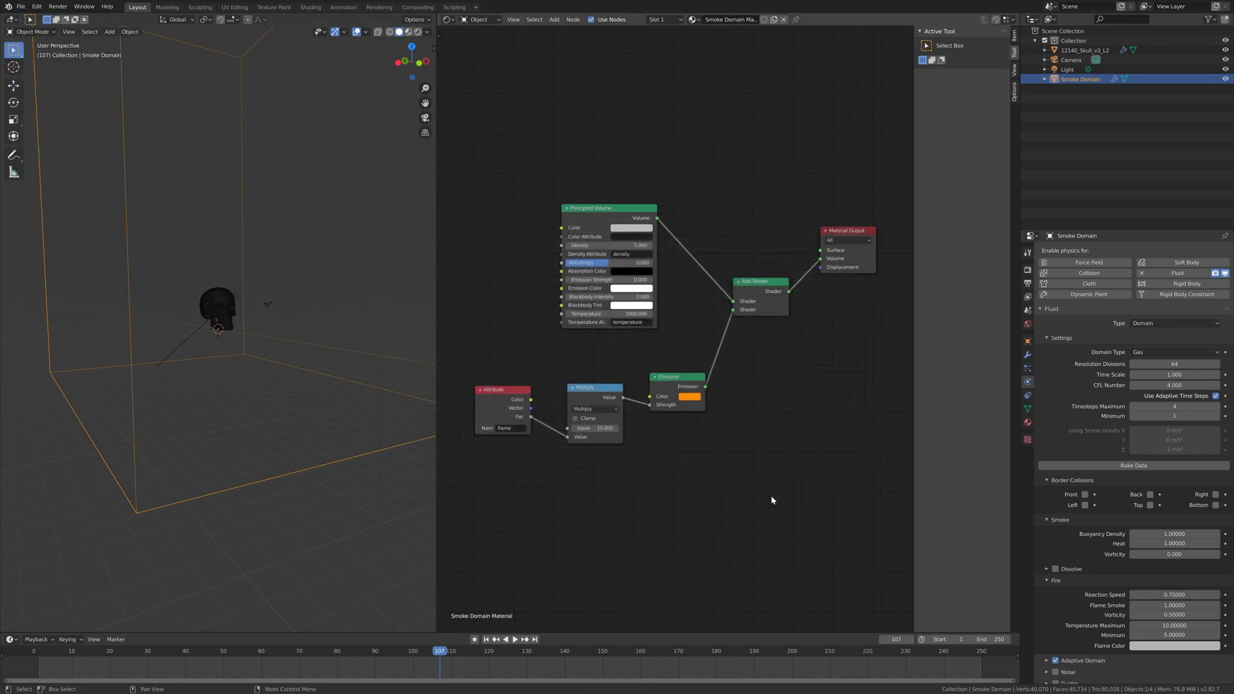
Step: Set the animation's end frame to 400
left_click(990, 640)
type("400")
key("Return")
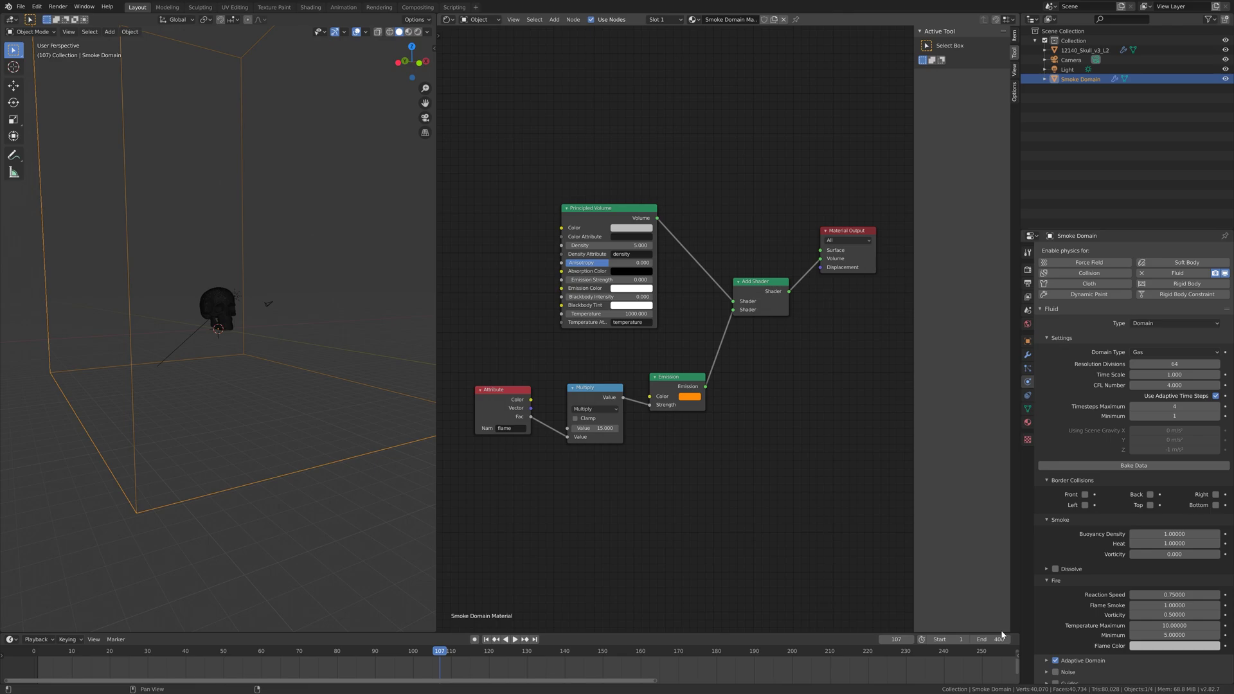
Step: Switch the Cycles render device to GPU Compute
left_click(1028, 270)
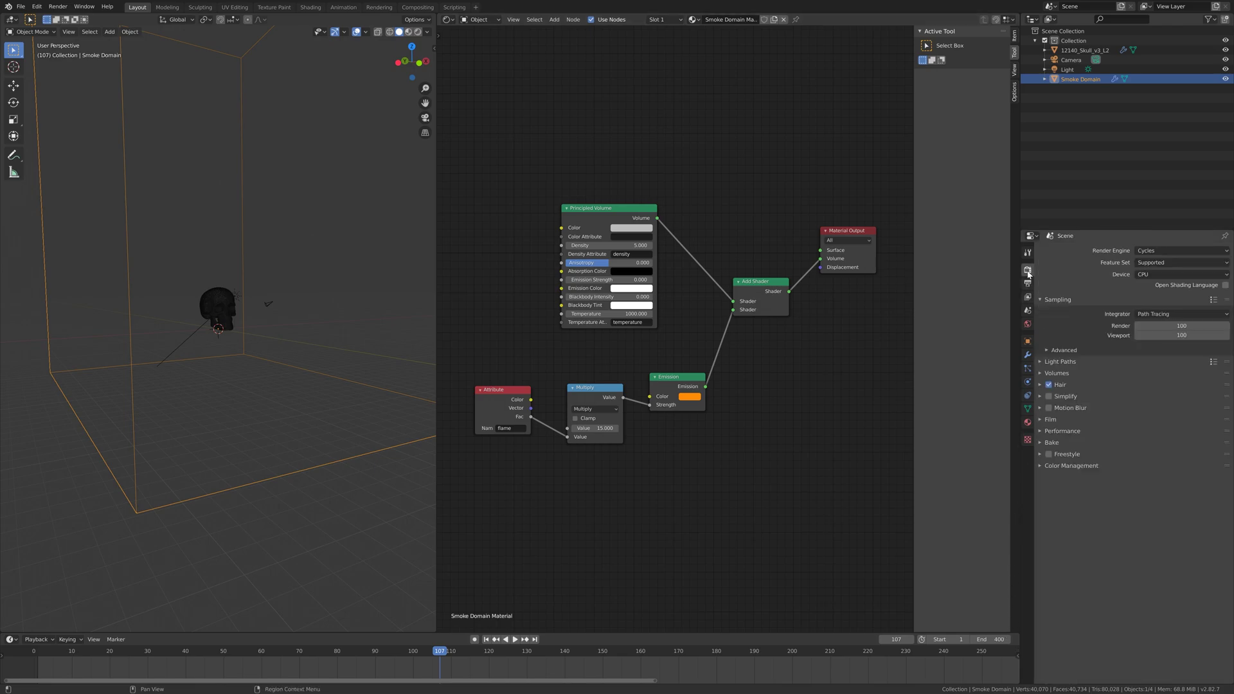
left_click(1150, 274)
left_click(1148, 301)
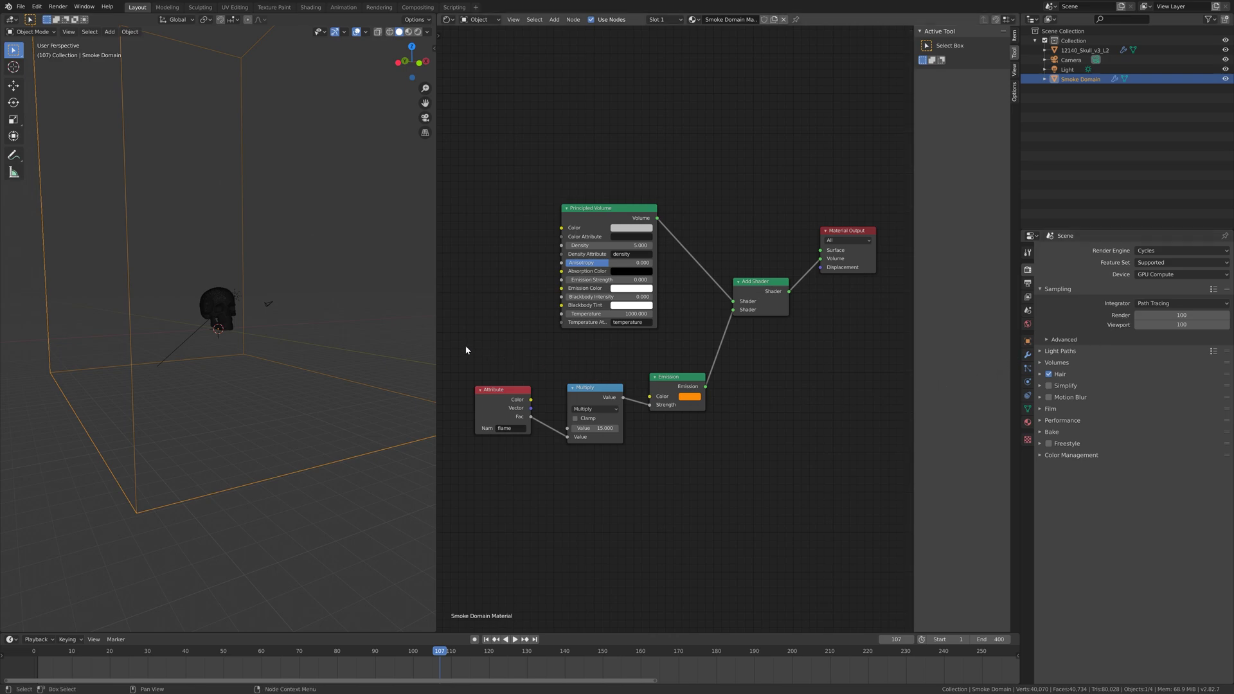
Step: Lower the Smoke Domain mesh's top face along global Z to make the domain shorter above the skull
mouse_move(285, 281)
middle_mouse_down()
mouse_move(285, 268)
mouse_move(286, 280)
mouse_move(265, 278)
mouse_move(293, 283)
middle_mouse_up()
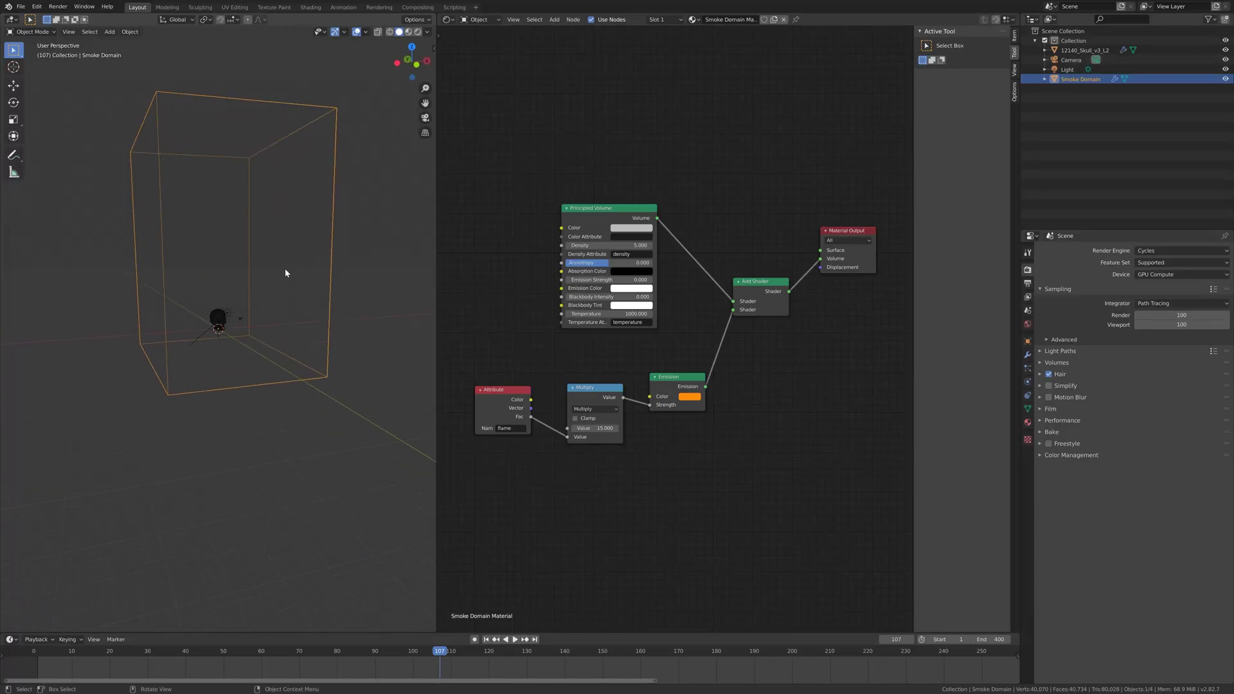
key("Tab")
middle_click_drag(250, 233, 249, 212)
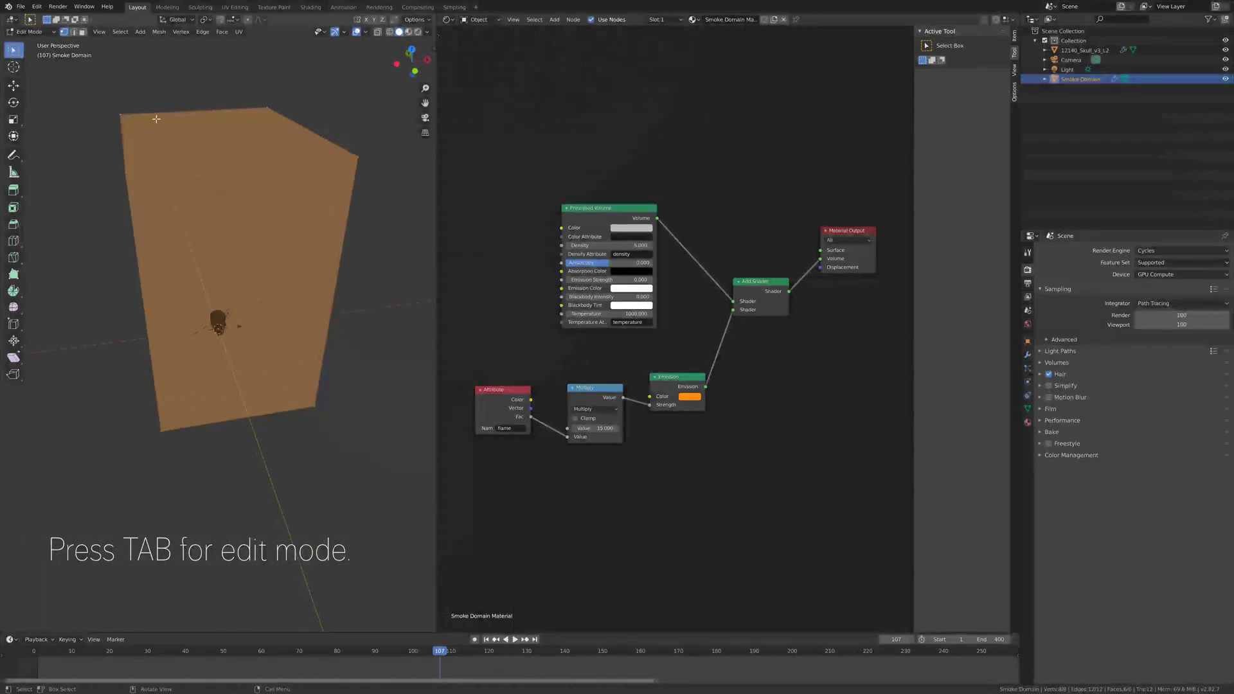
left_click(83, 32)
left_click(232, 169)
middle_click_drag(232, 170, 242, 195)
key("g")
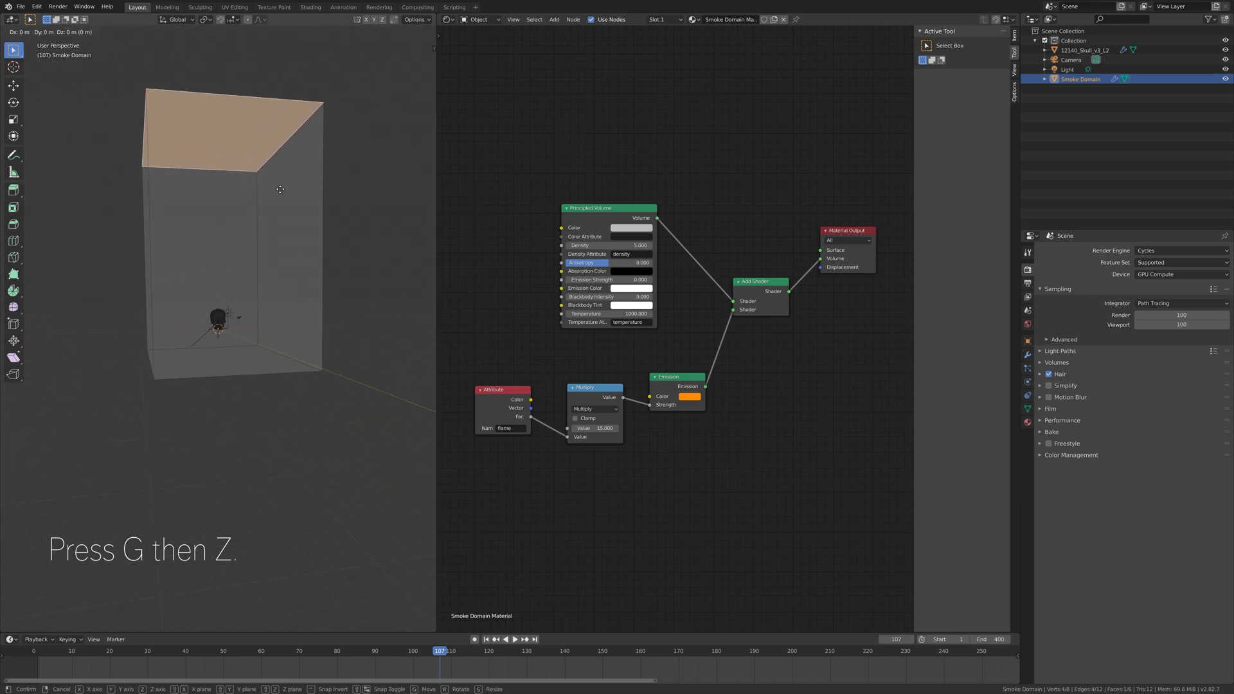
key("z")
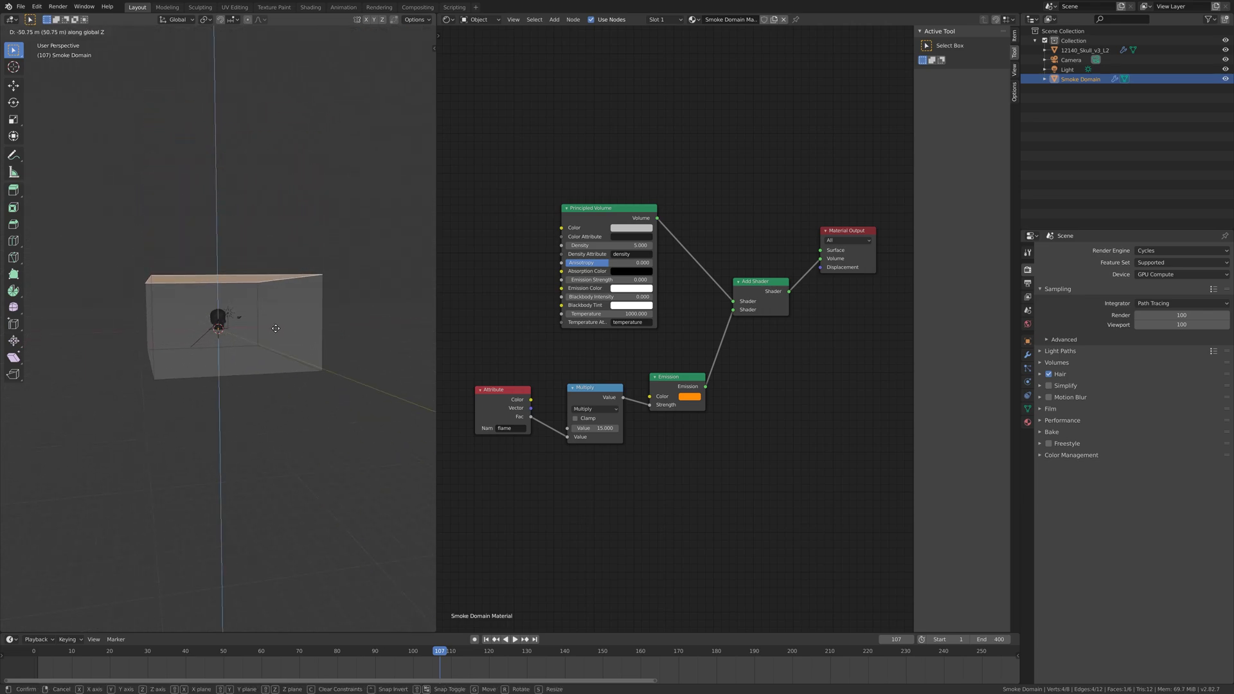
left_click(282, 319)
middle_click_drag(281, 318, 297, 344)
scroll(281, 339, "up", 3)
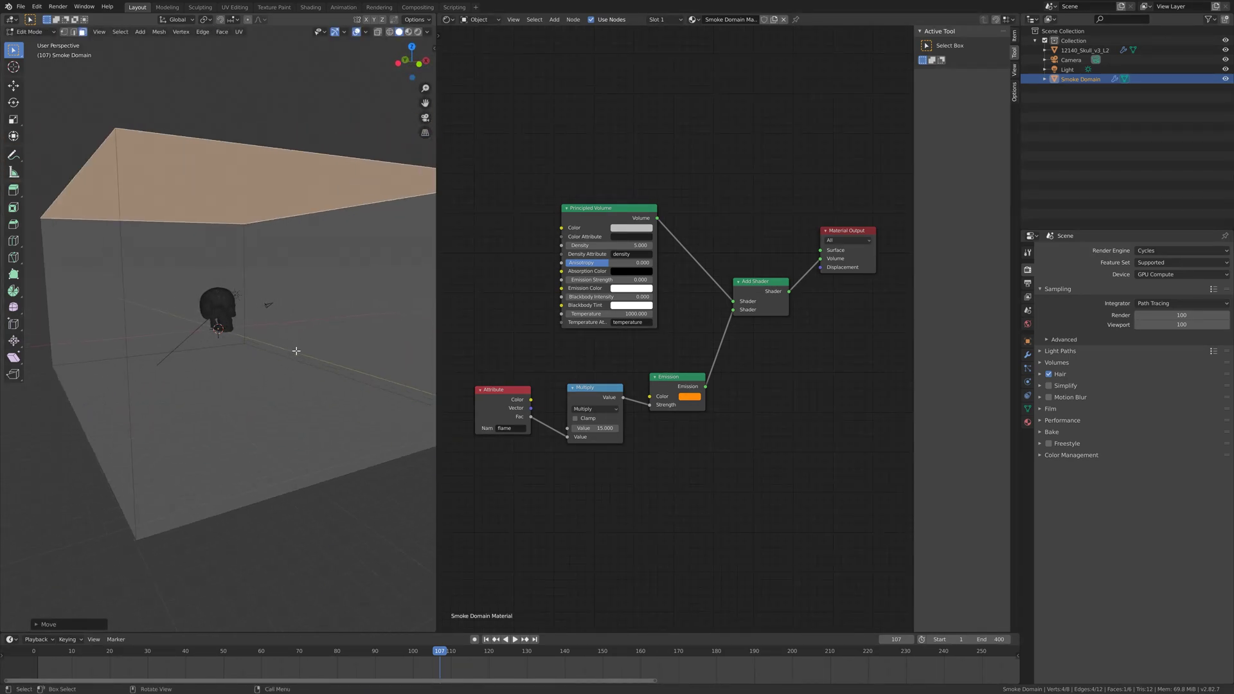
Step: Keep the top face at its lowered height and return the Smoke Domain to Object Mode
key("g")
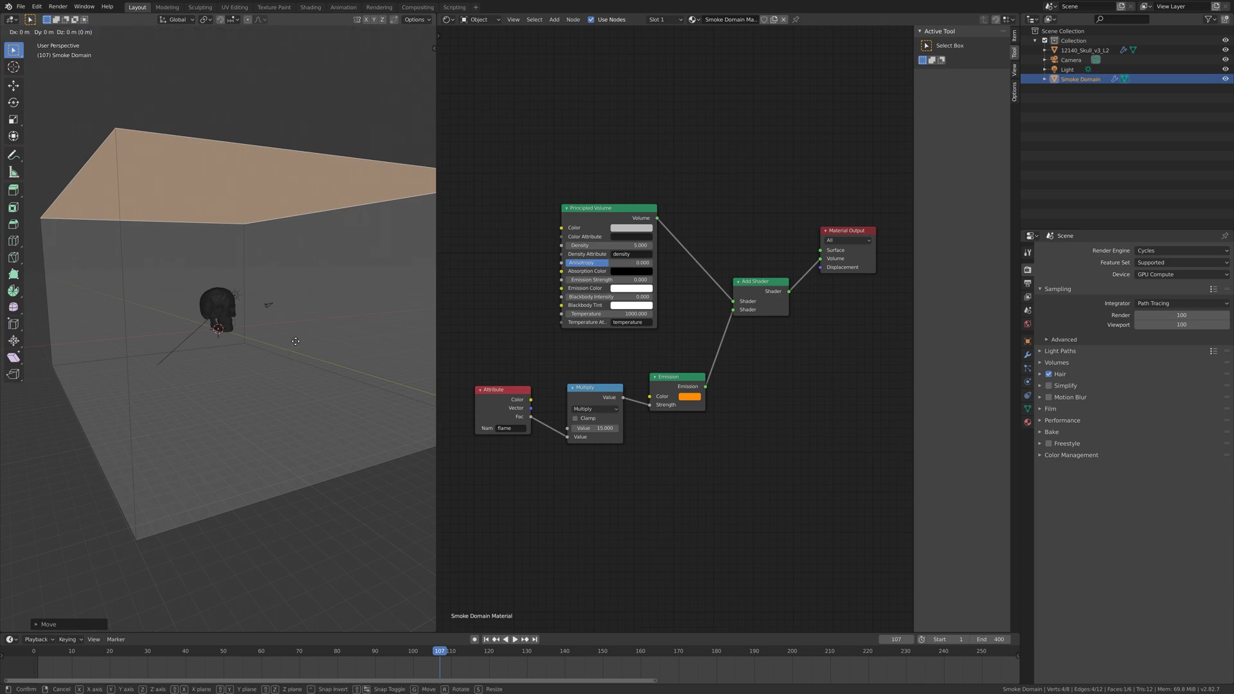
key("Escape")
key("Tab")
scroll(286, 325, "up", 3)
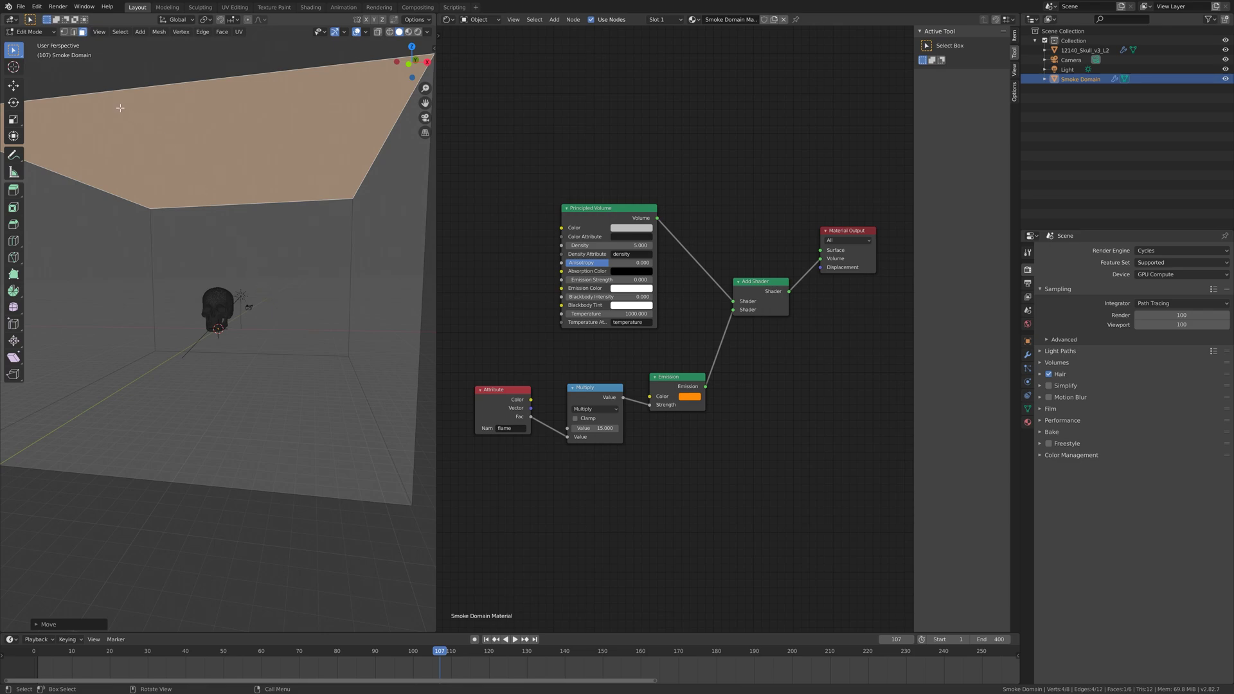
key("Tab")
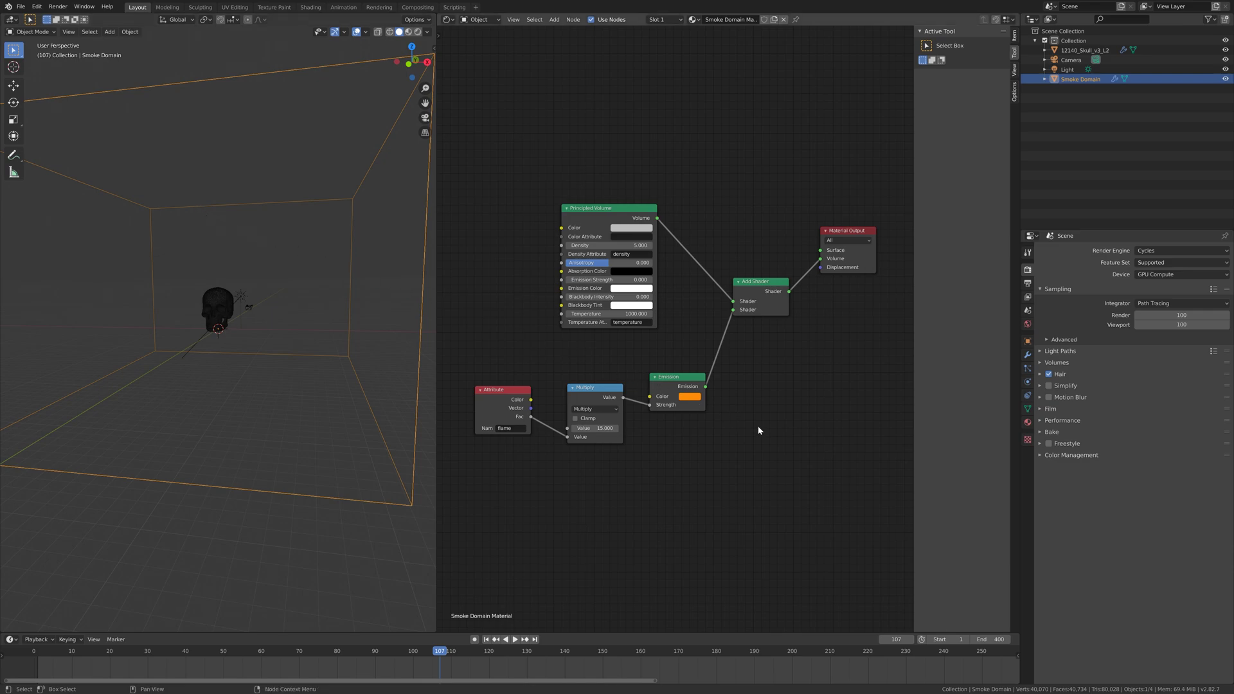
Step: Set the Smoke Domain's fluid Resolution Divisions to 600 and bake the simulation data
left_click(1028, 383)
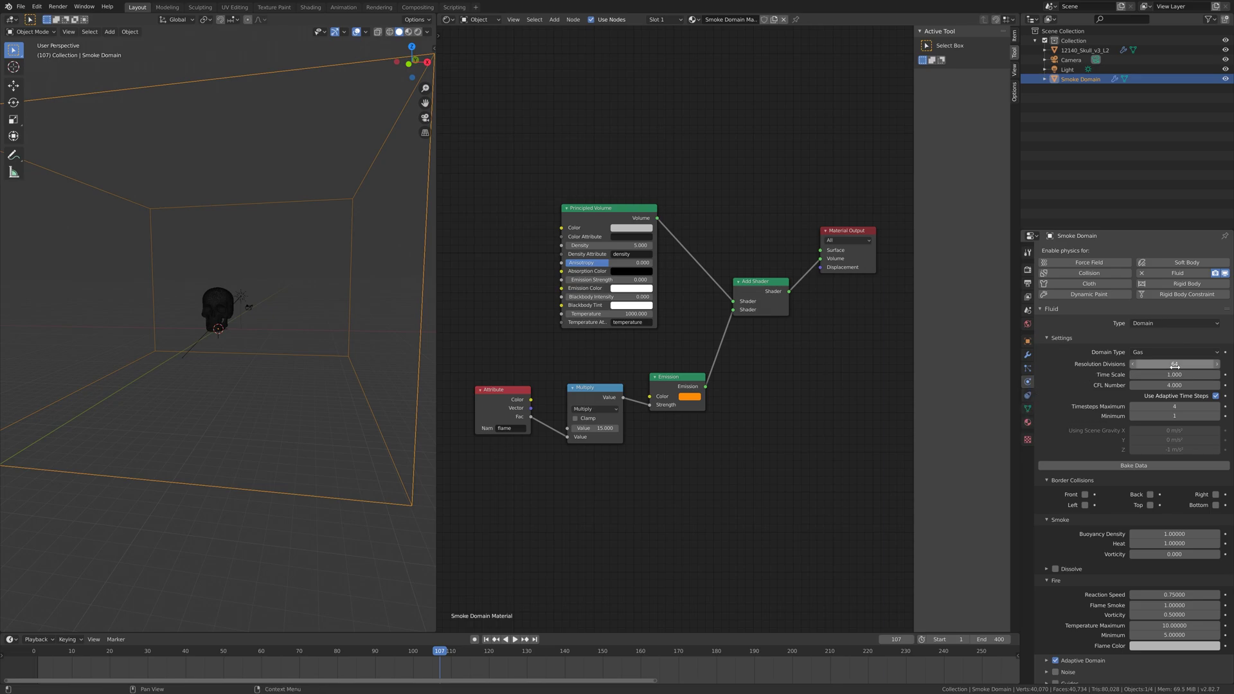
left_click(1137, 364)
type("700")
key("Return")
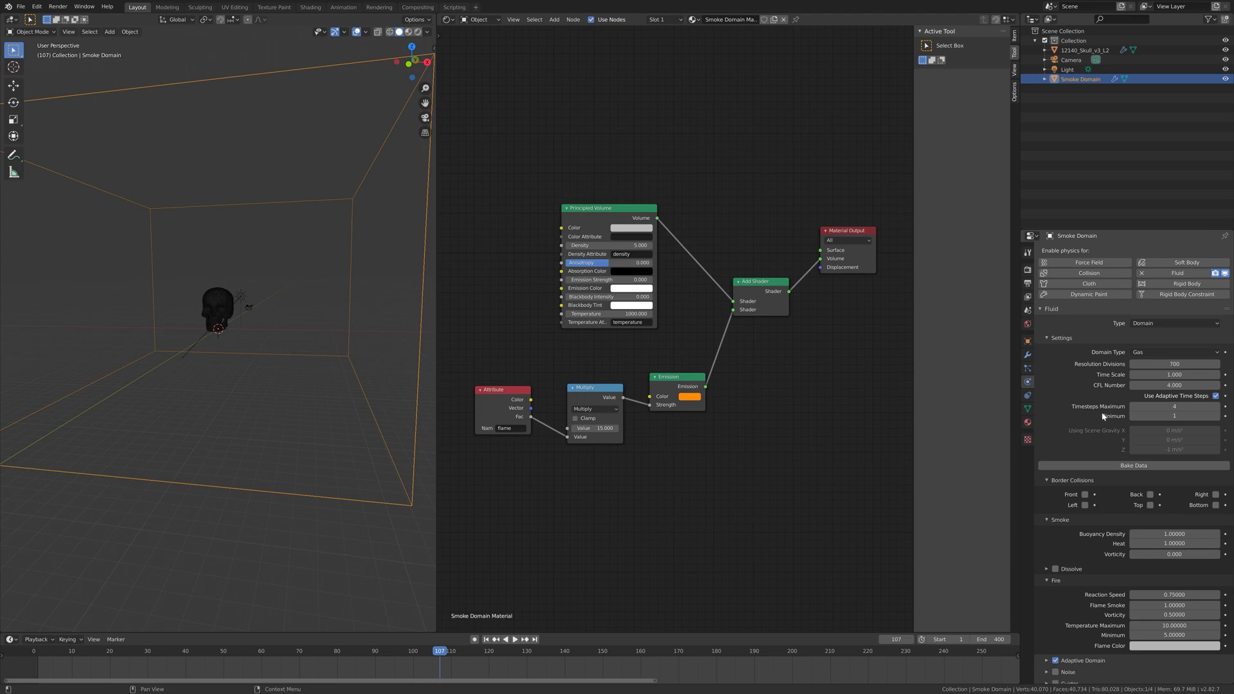
left_click(1175, 364)
type("200")
key("Return")
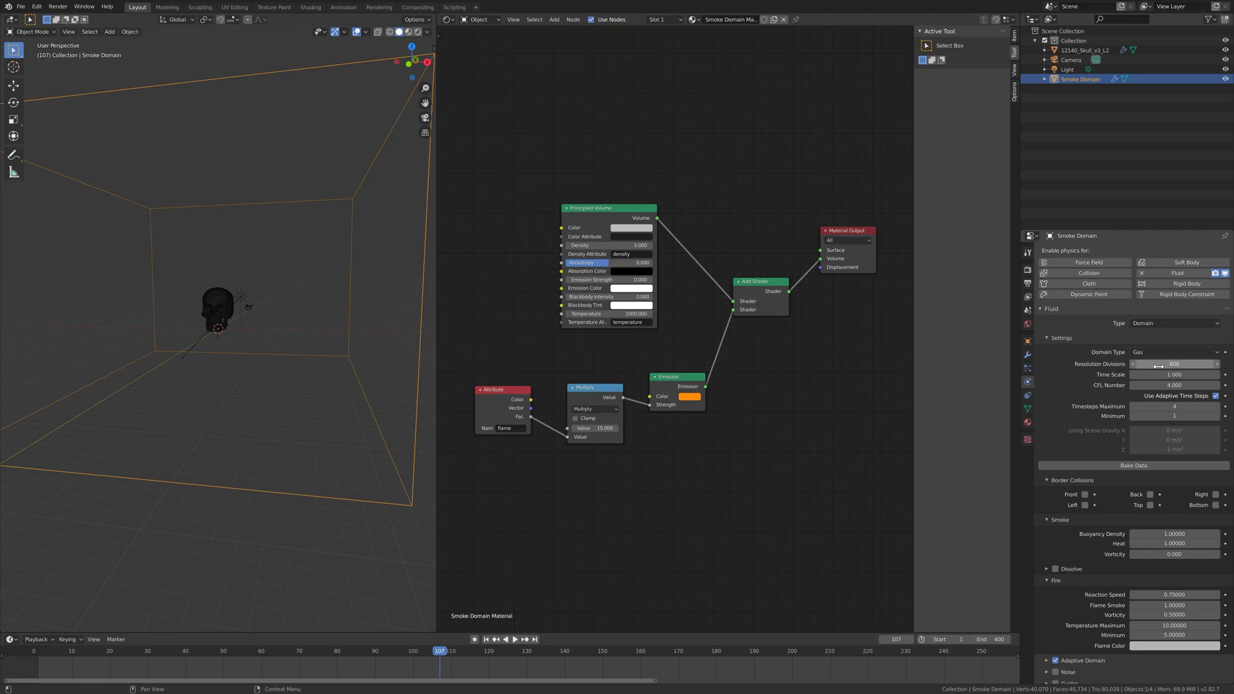
left_click(1132, 466)
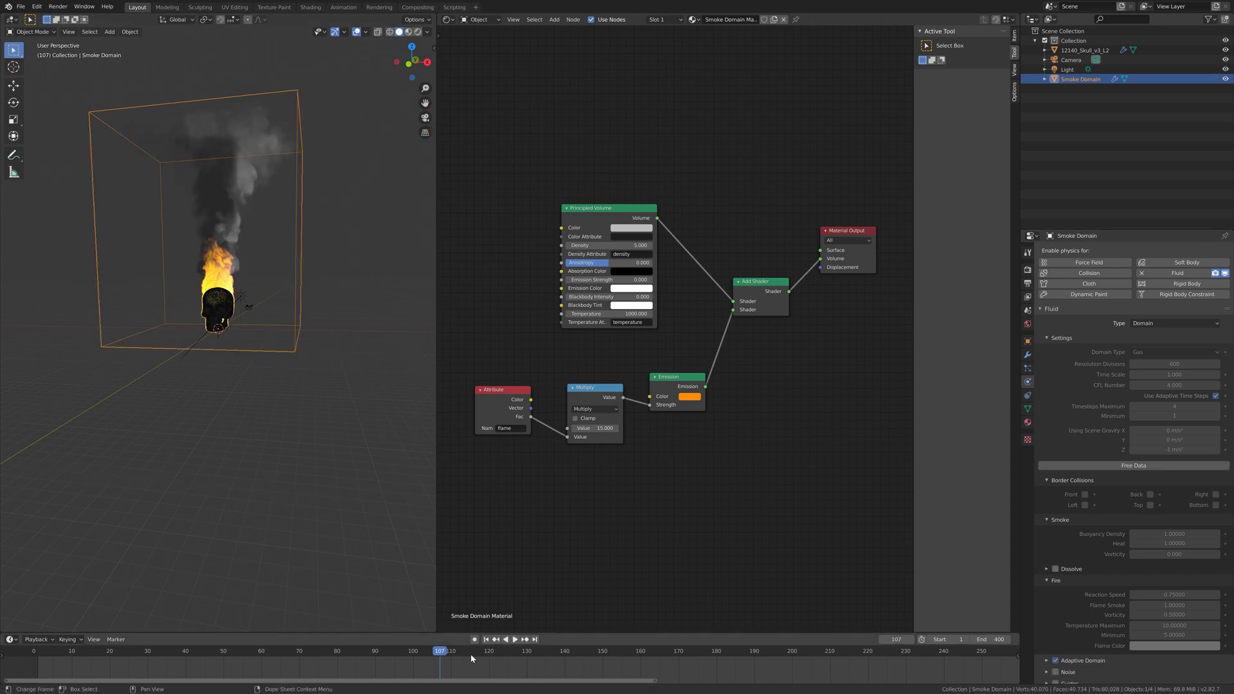
Step: Go to frame 177 of the baked simulation and view the burning skull
left_click(486, 654)
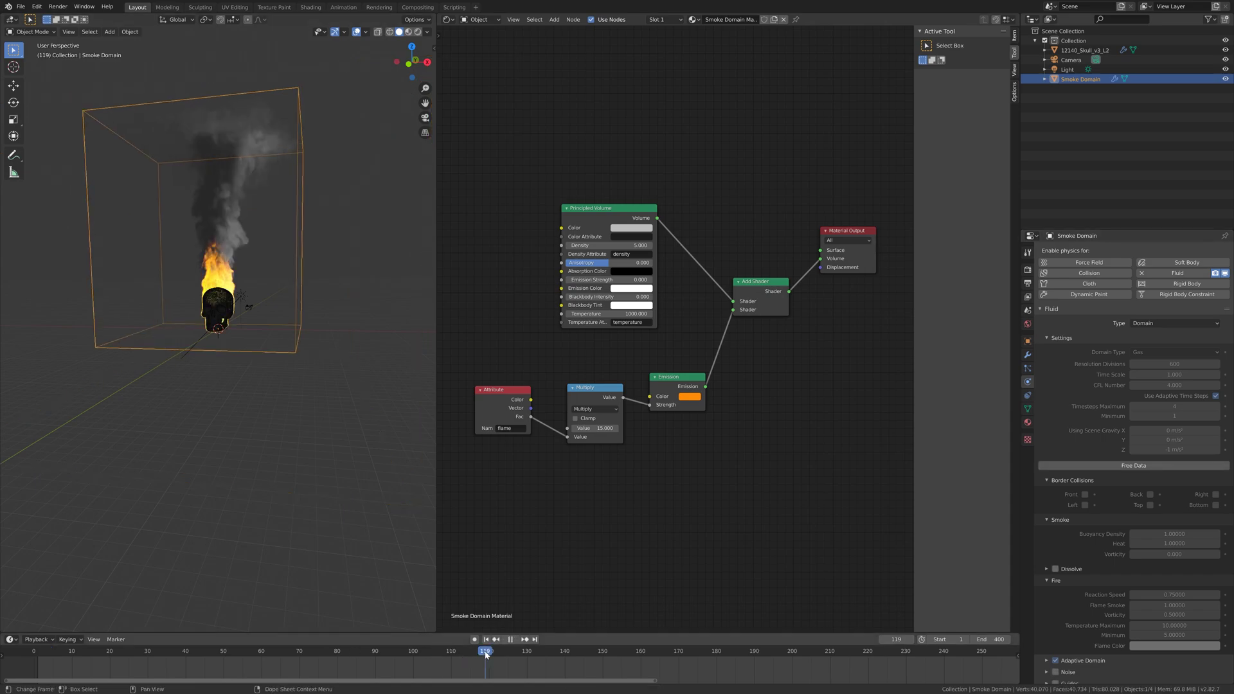
left_click(708, 653)
middle_click_drag(344, 321, 320, 309)
Step: Save the project in D:\Blender\Smoke+Fire under the next incremented file name after tut1.blend
left_click(21, 6)
left_click(44, 78)
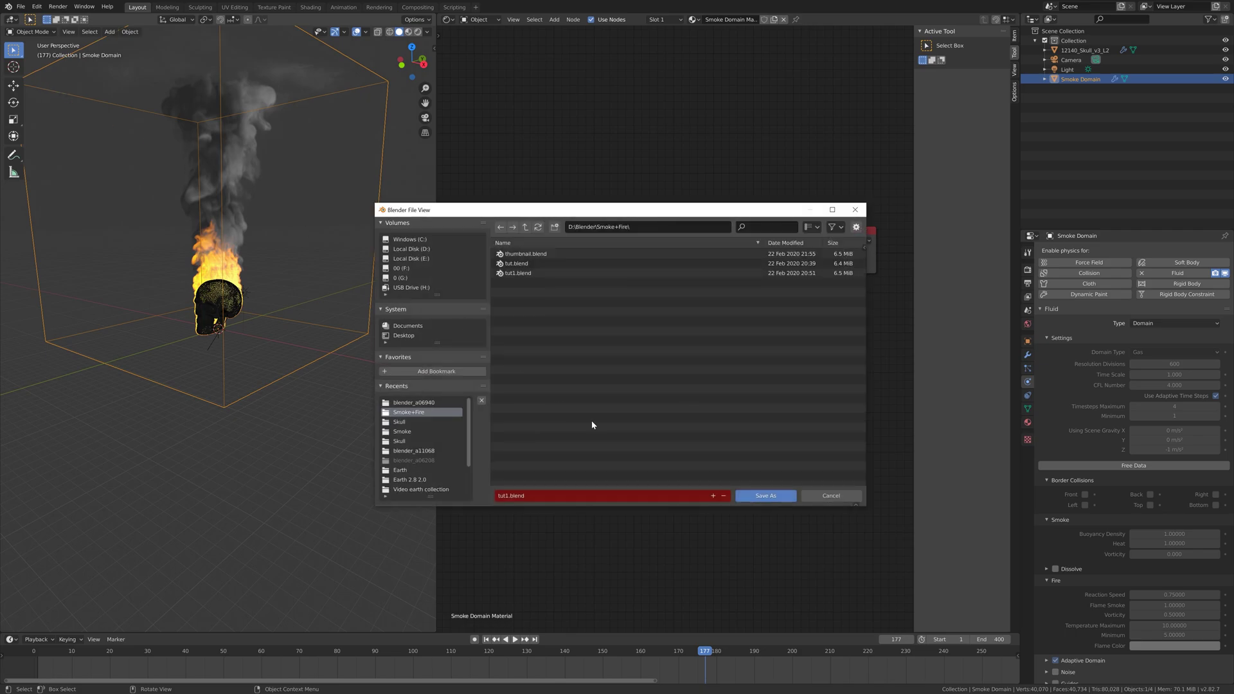
left_click(713, 496)
left_click(765, 495)
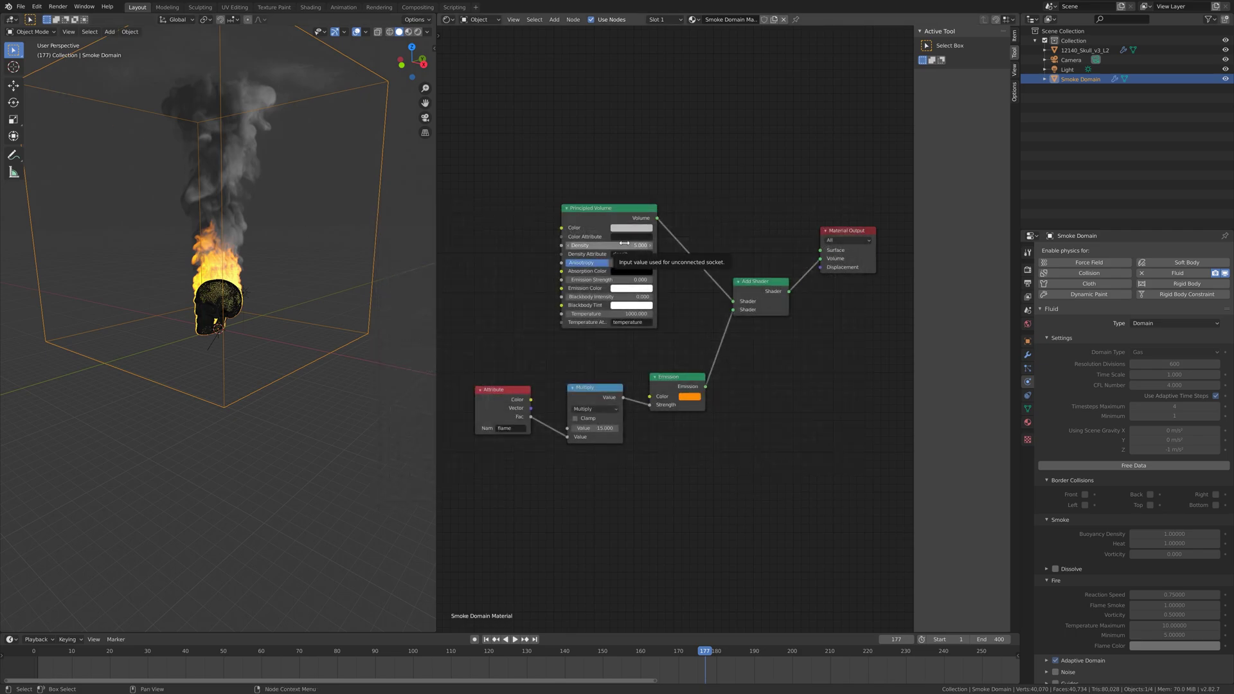
Step: Switch the Cycles render device to CPU and preview the fire and smoke in Rendered shading
left_click(418, 32)
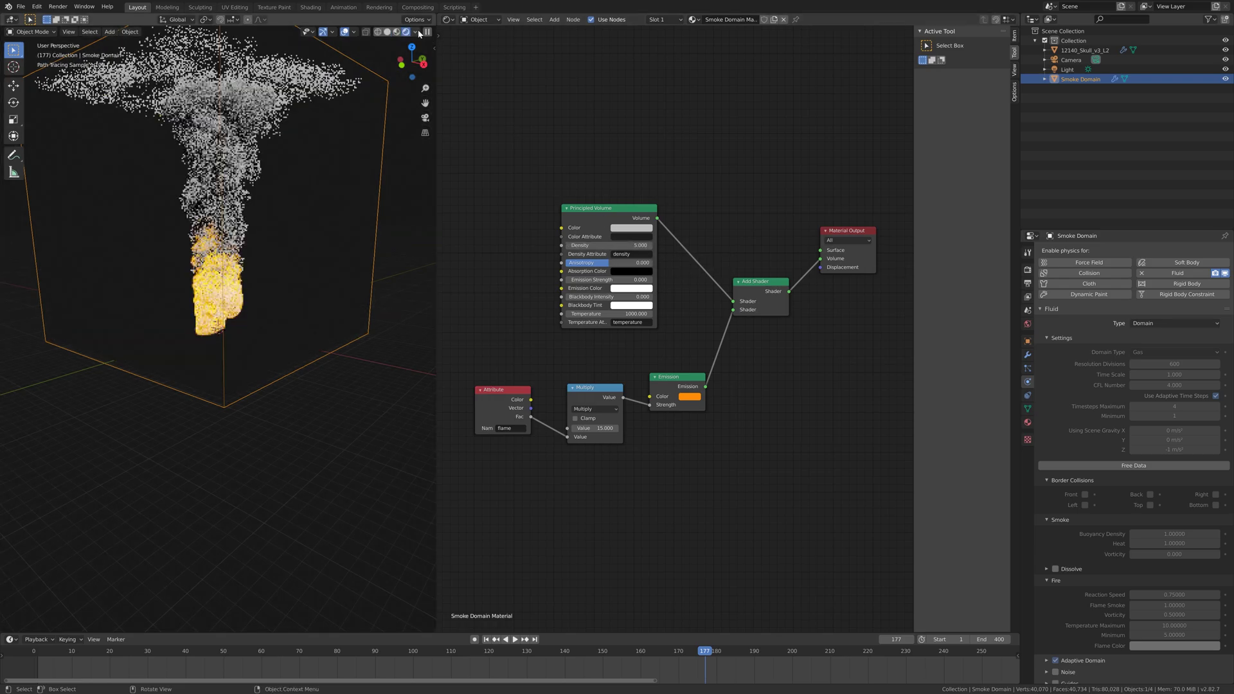
left_click(387, 32)
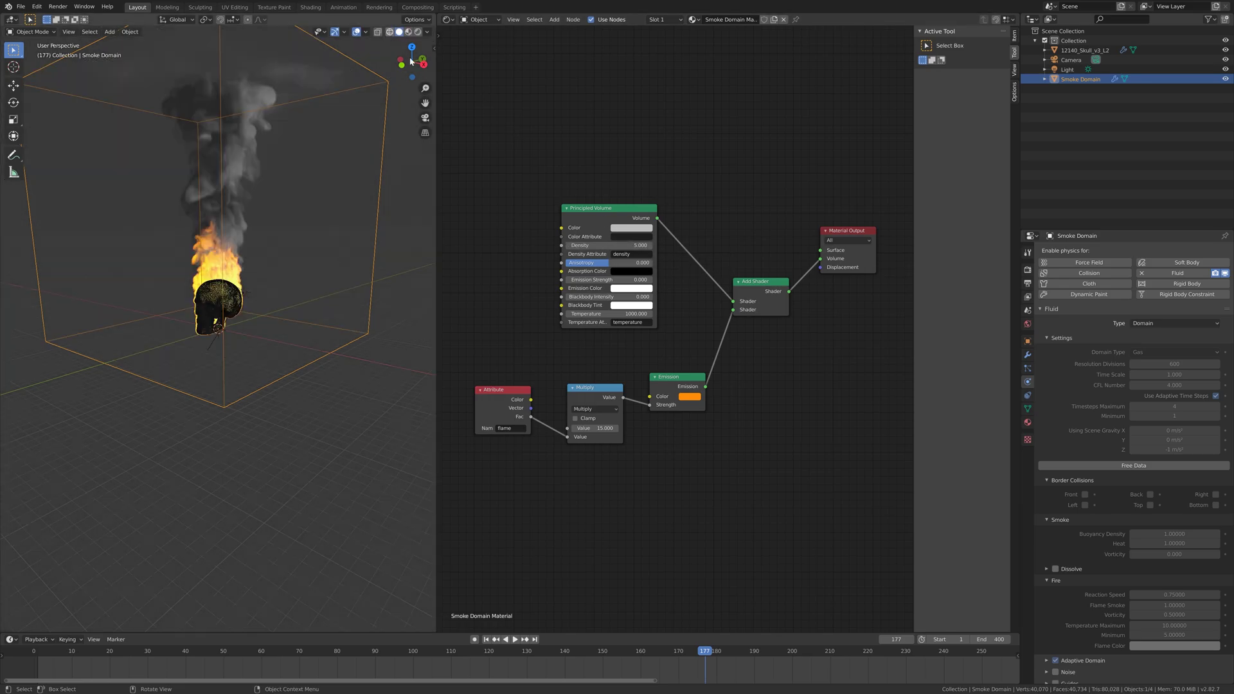
left_click(1027, 269)
left_click(1157, 274)
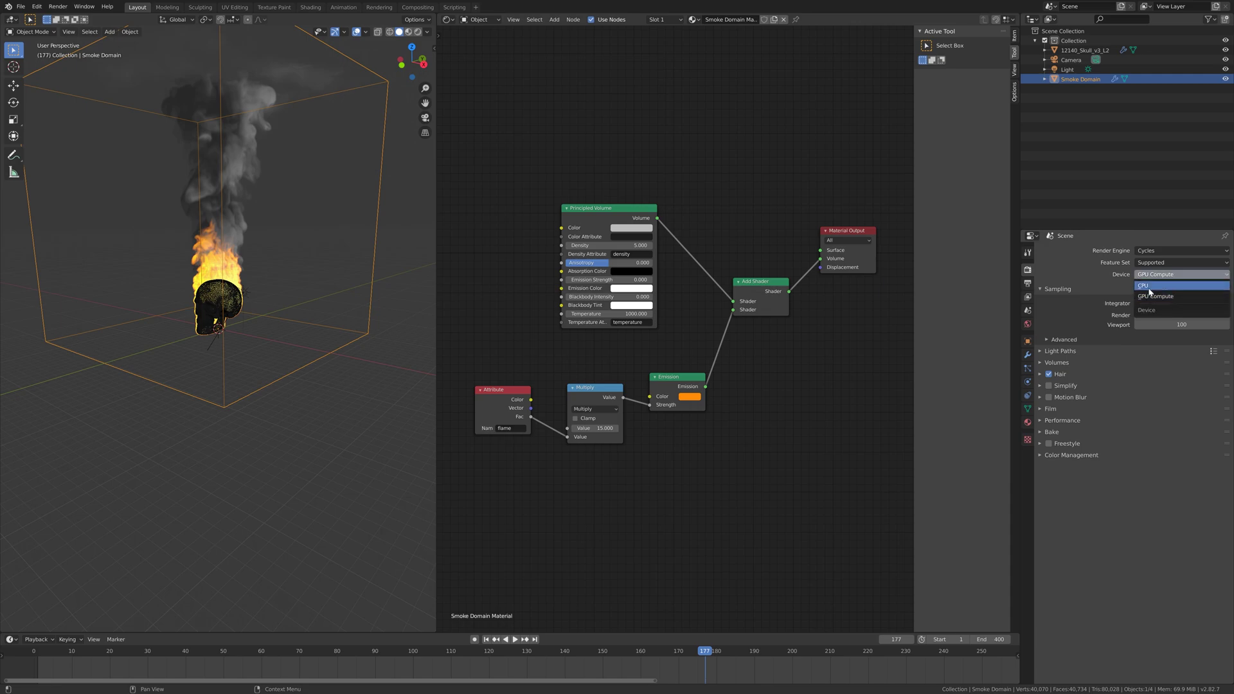
left_click(1149, 287)
left_click(419, 32)
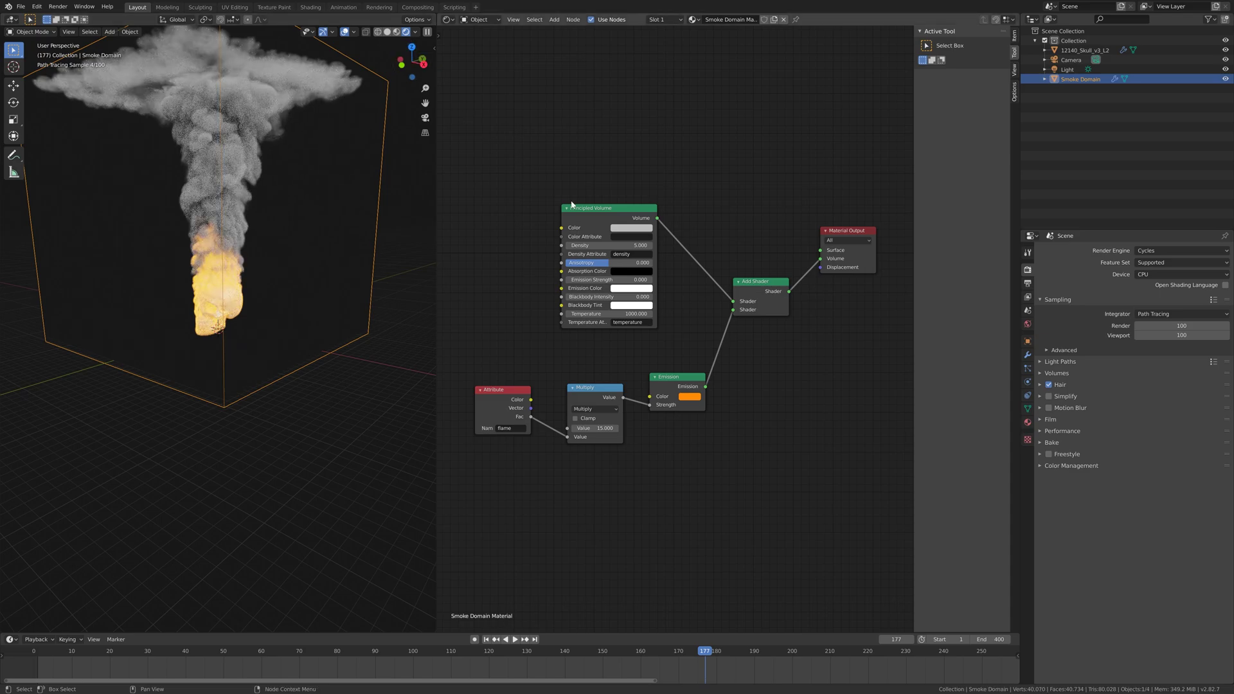
Step: Set the Principled Volume's Density to 15 for thicker smoke
double_click(608, 245)
type("1")
key("Return")
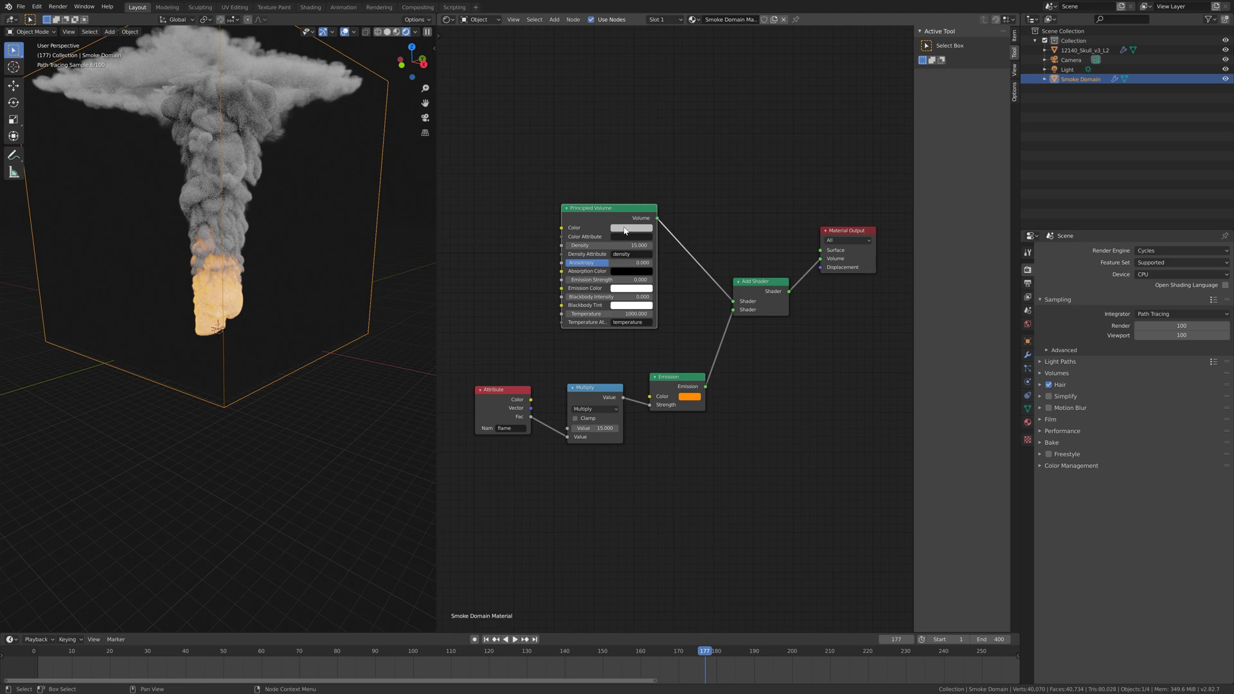
Step: Try different smoke colors including blue on the Principled Volume, settling on a darker neutral grey with a value of about 0.6
left_click(624, 228)
left_click(679, 156)
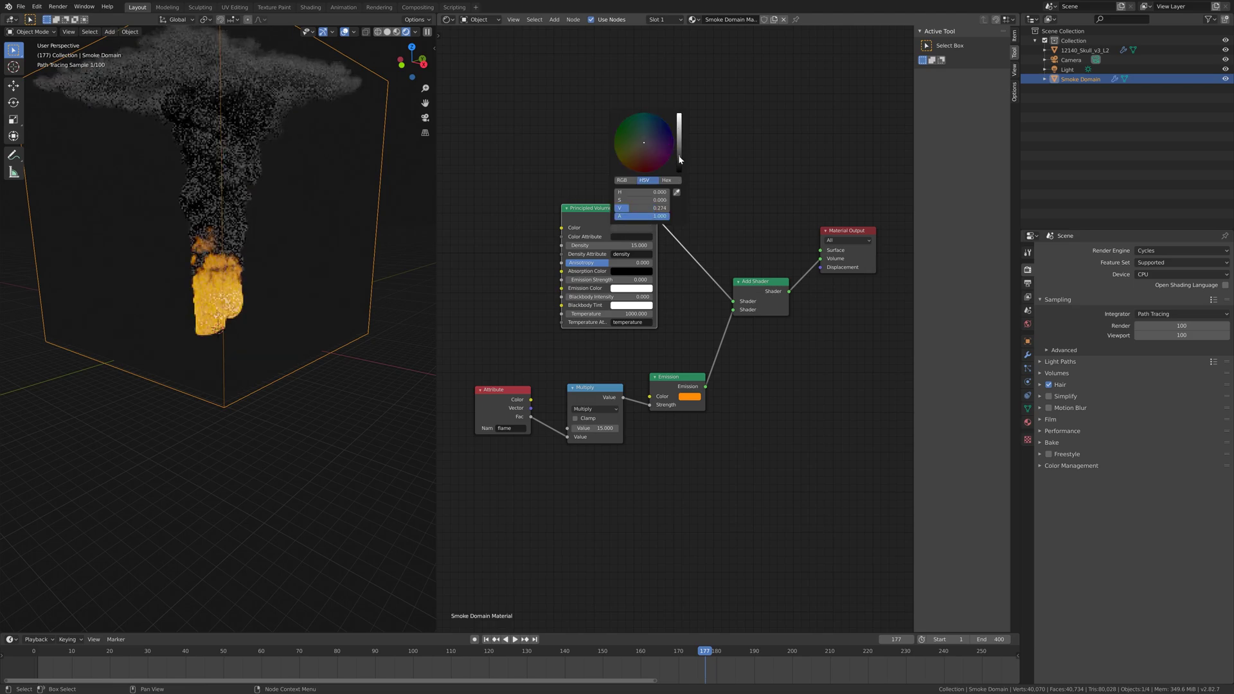
left_click(680, 118)
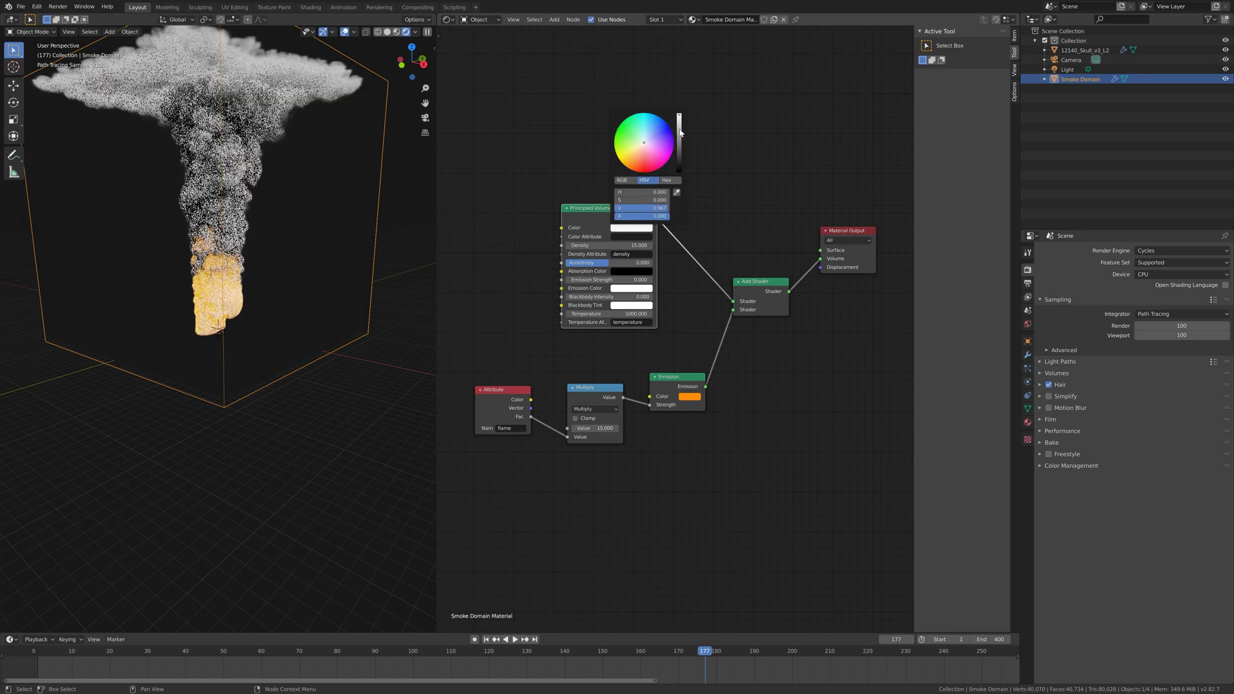
left_click(679, 137)
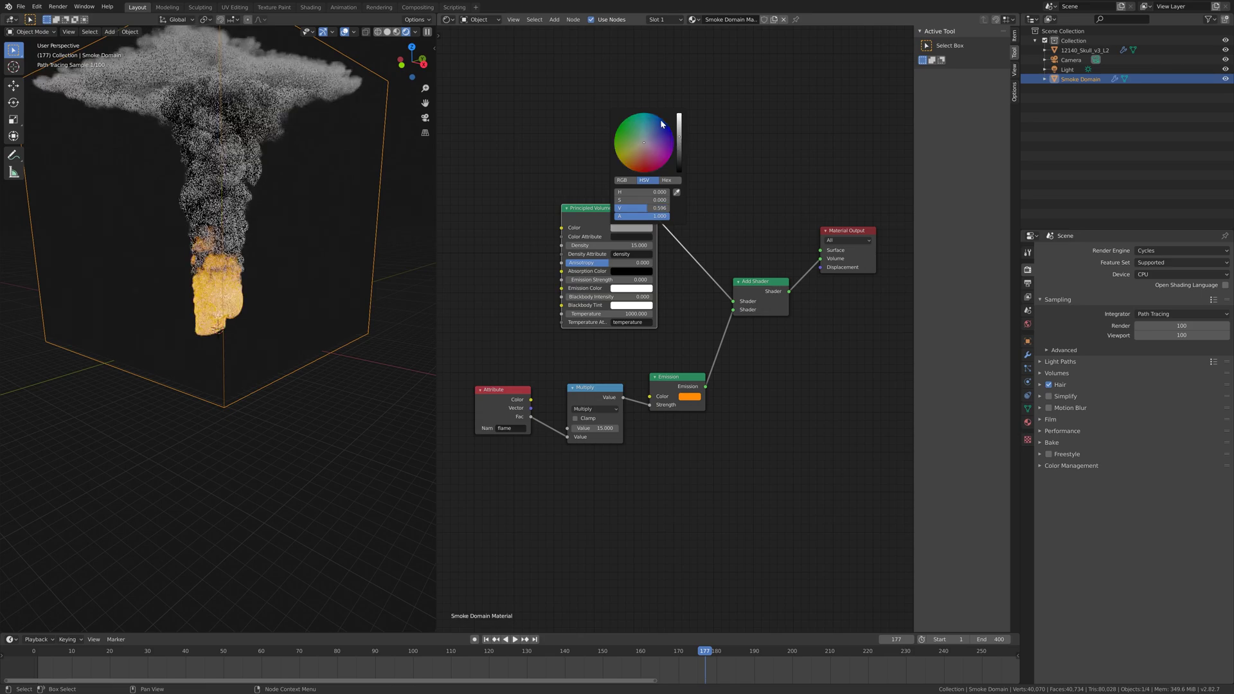
left_click(663, 124)
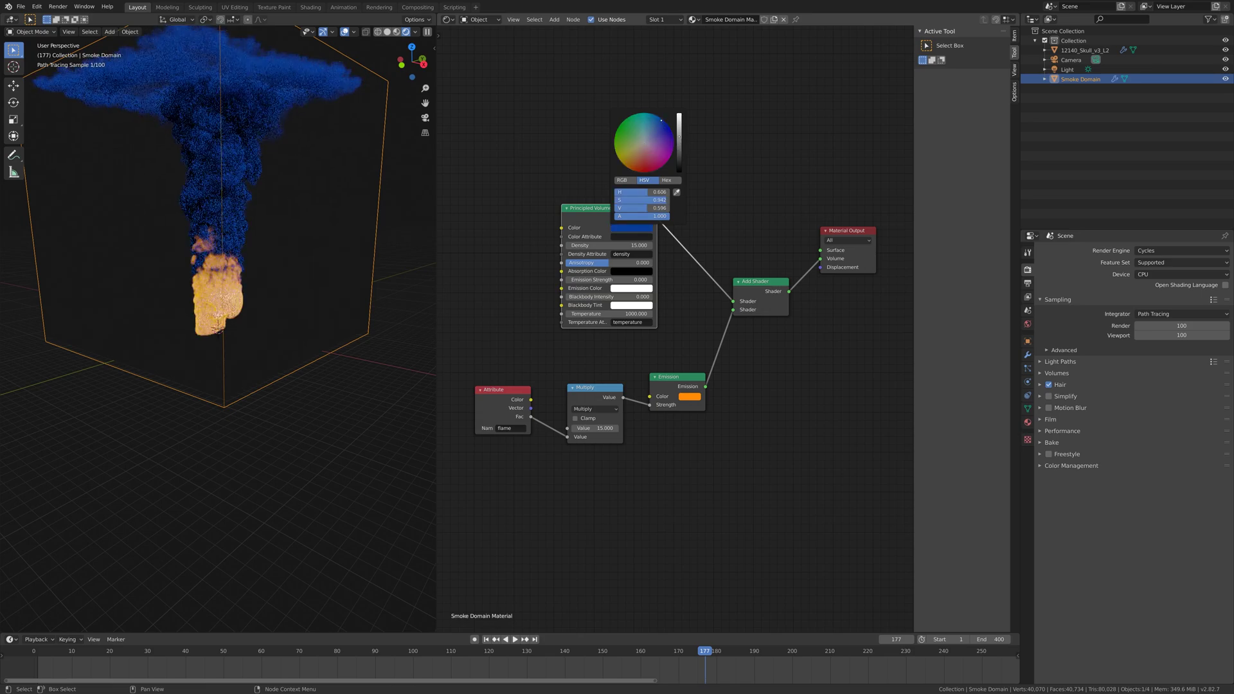
left_click(644, 144)
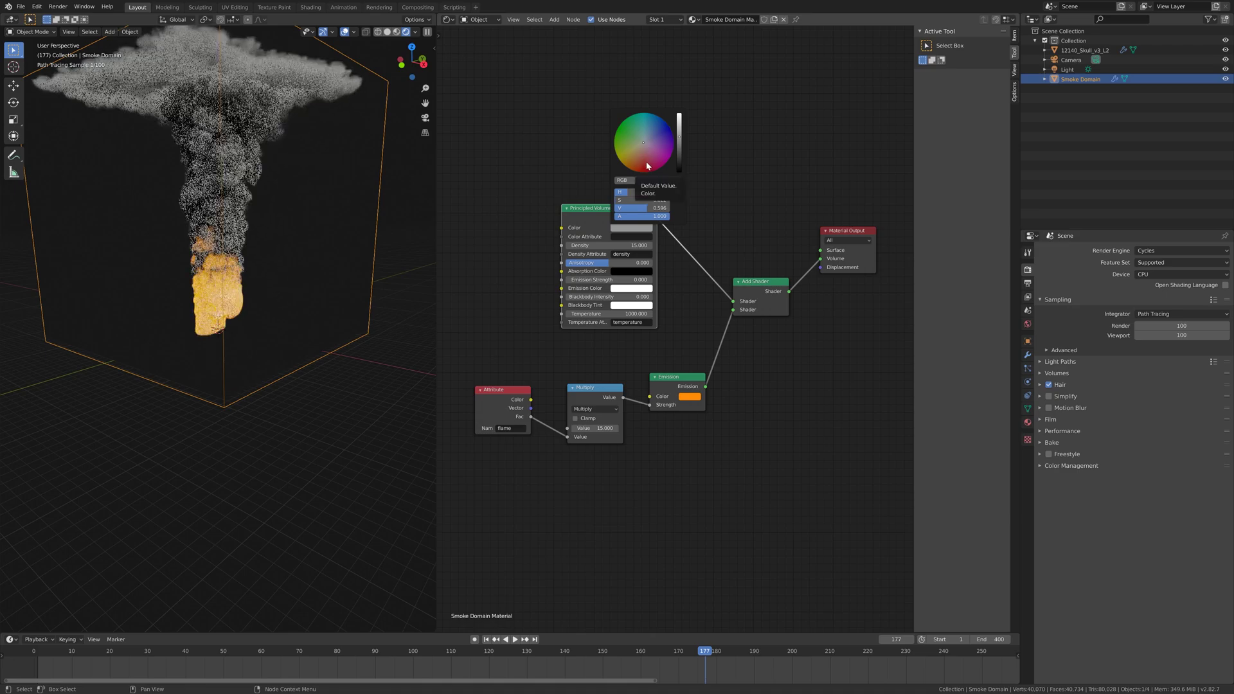
Step: Try a blue flame on the Emission node, settling on a deeper orange with a hue of about 0.065
left_click(687, 399)
left_click(726, 286)
left_click(736, 295)
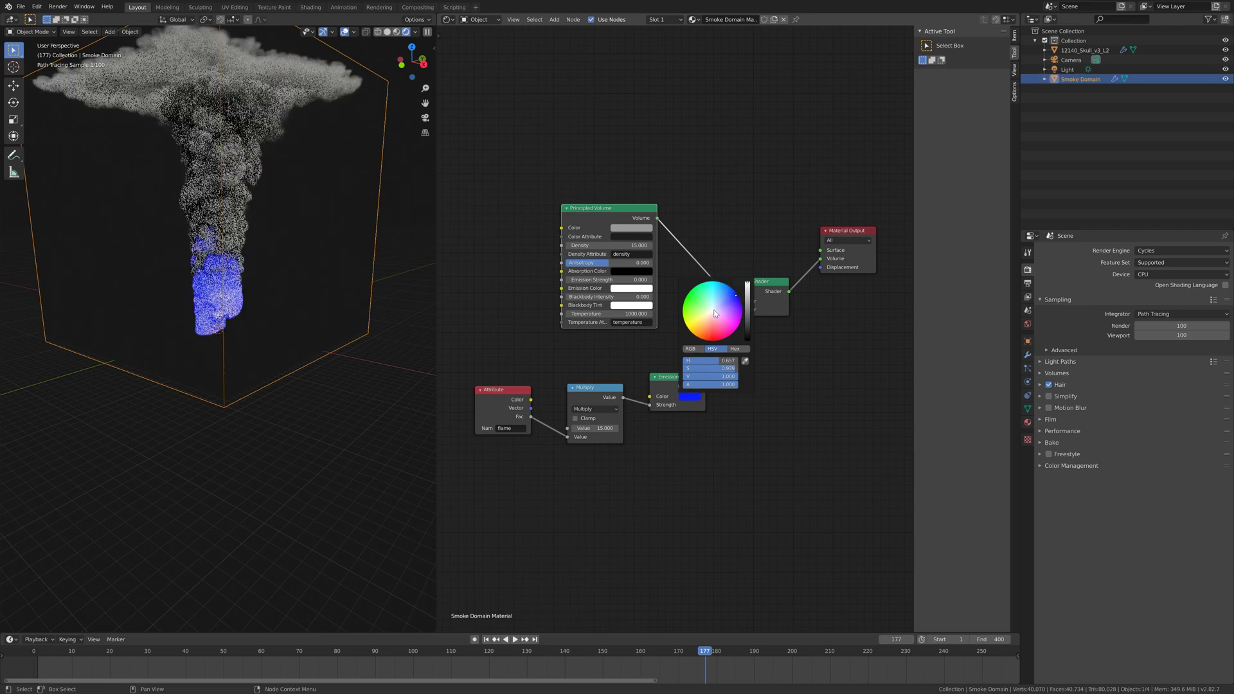
left_click(714, 310)
left_click(702, 336)
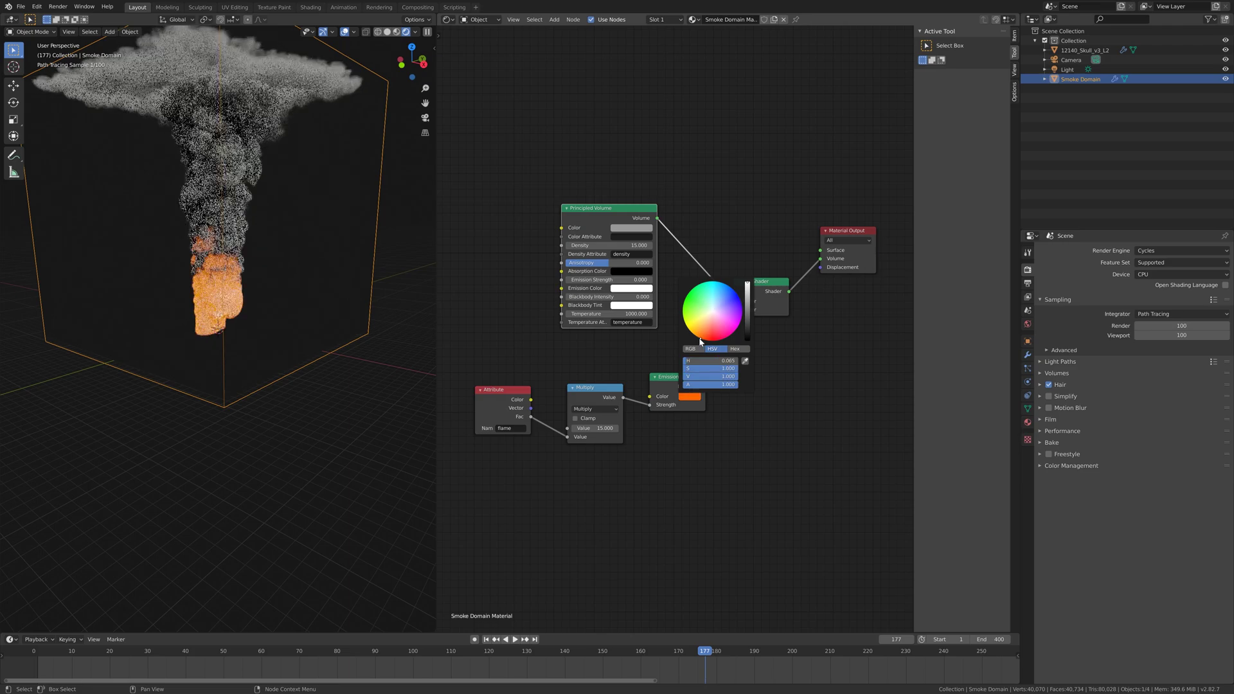
Step: Test a higher flame strength and a strength of 2 in the Multiply node, and set the value back to 15
double_click(585, 428)
key("Return")
left_click_drag(598, 429, 589, 430)
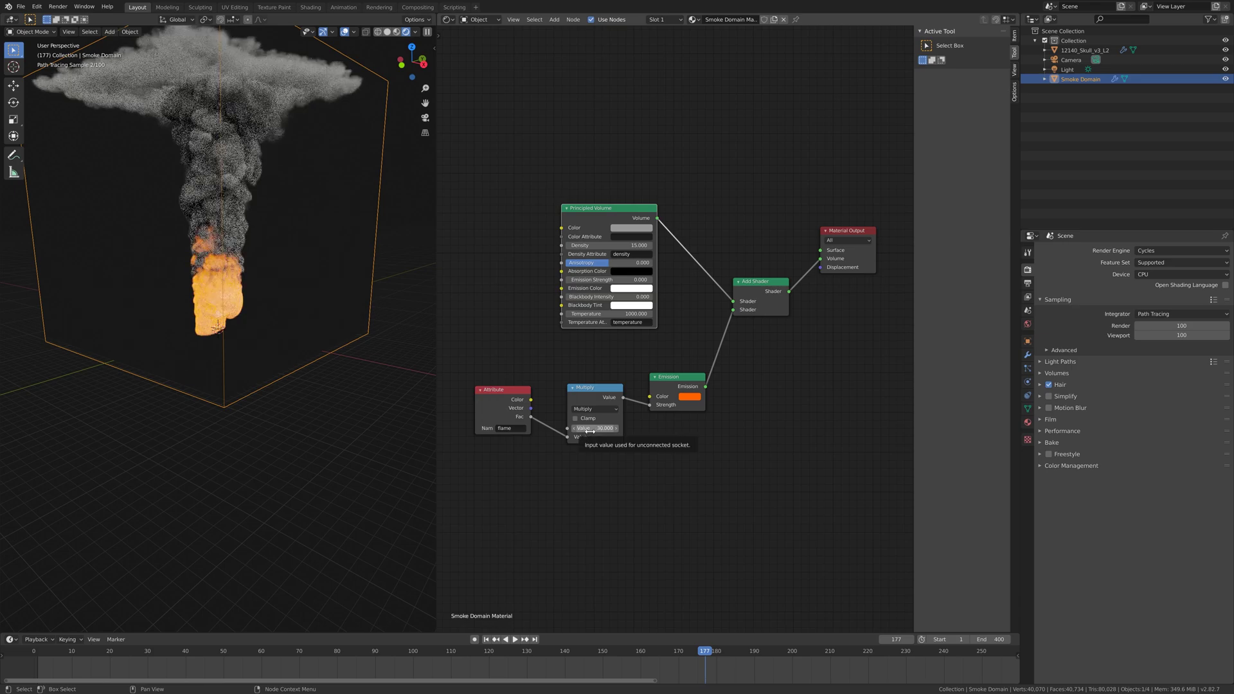
double_click(589, 428)
type("2")
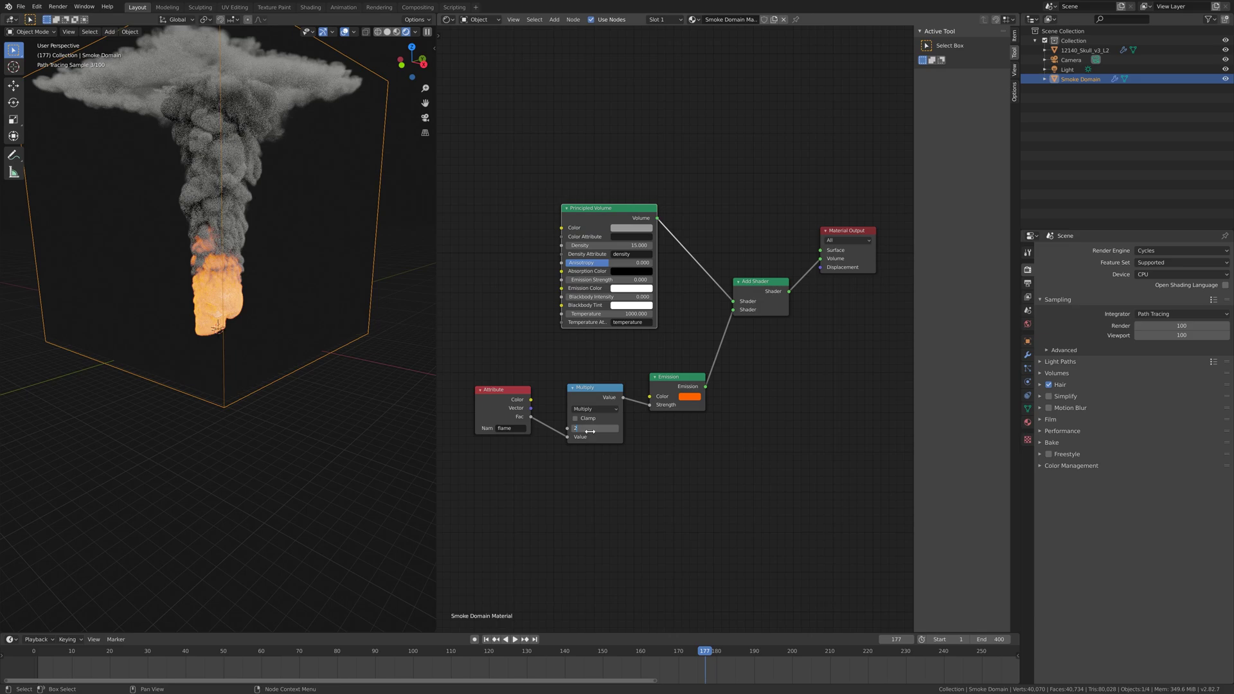
key("Return")
double_click(589, 428)
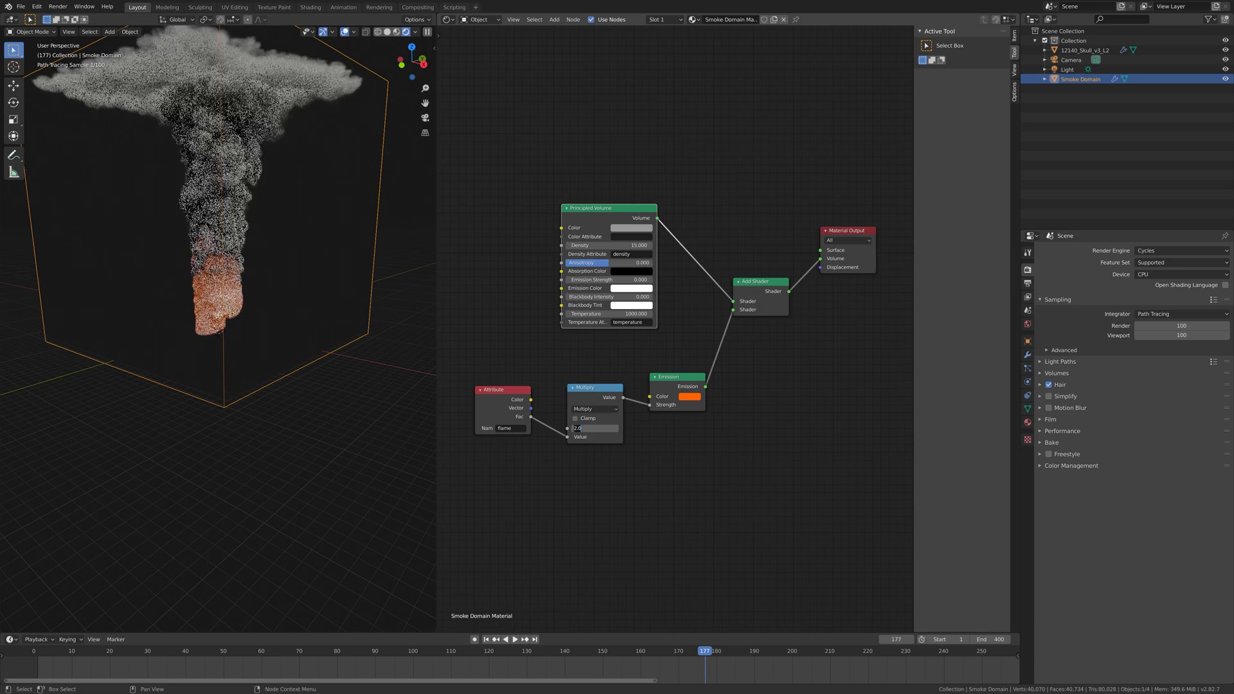
type("15")
key("Return")
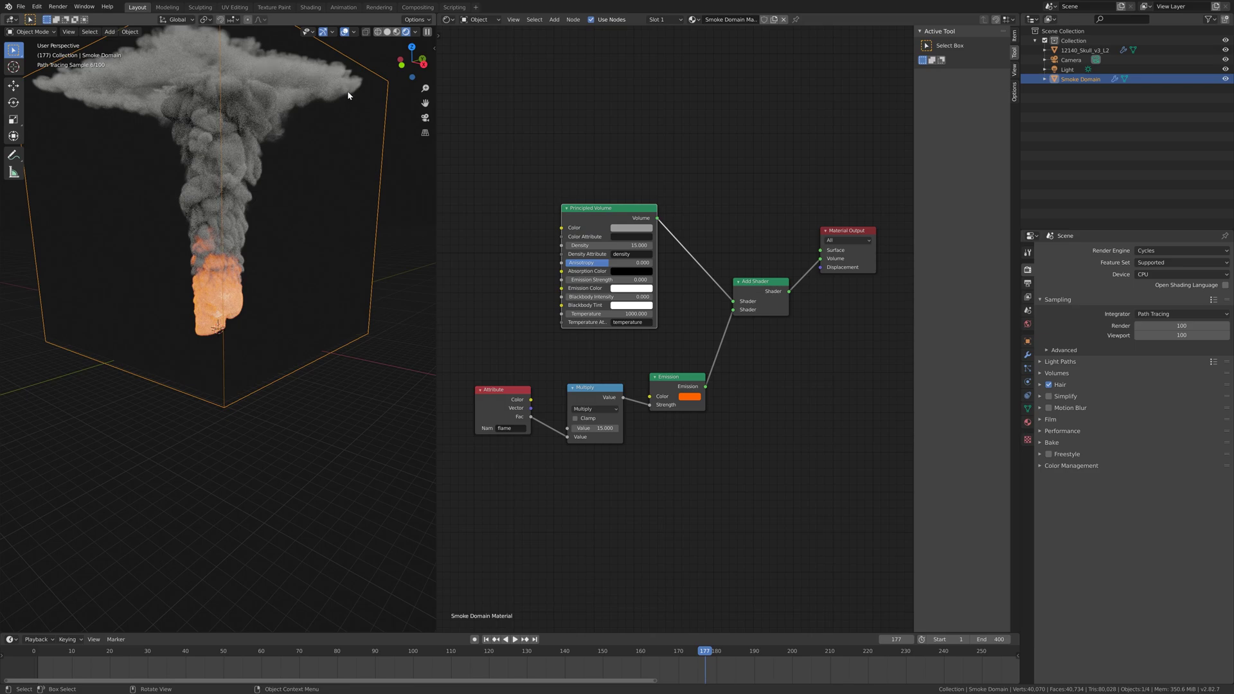
Step: Return to Solid shading, look through the camera in a widened 3D viewport, and select the camera
left_click(387, 33)
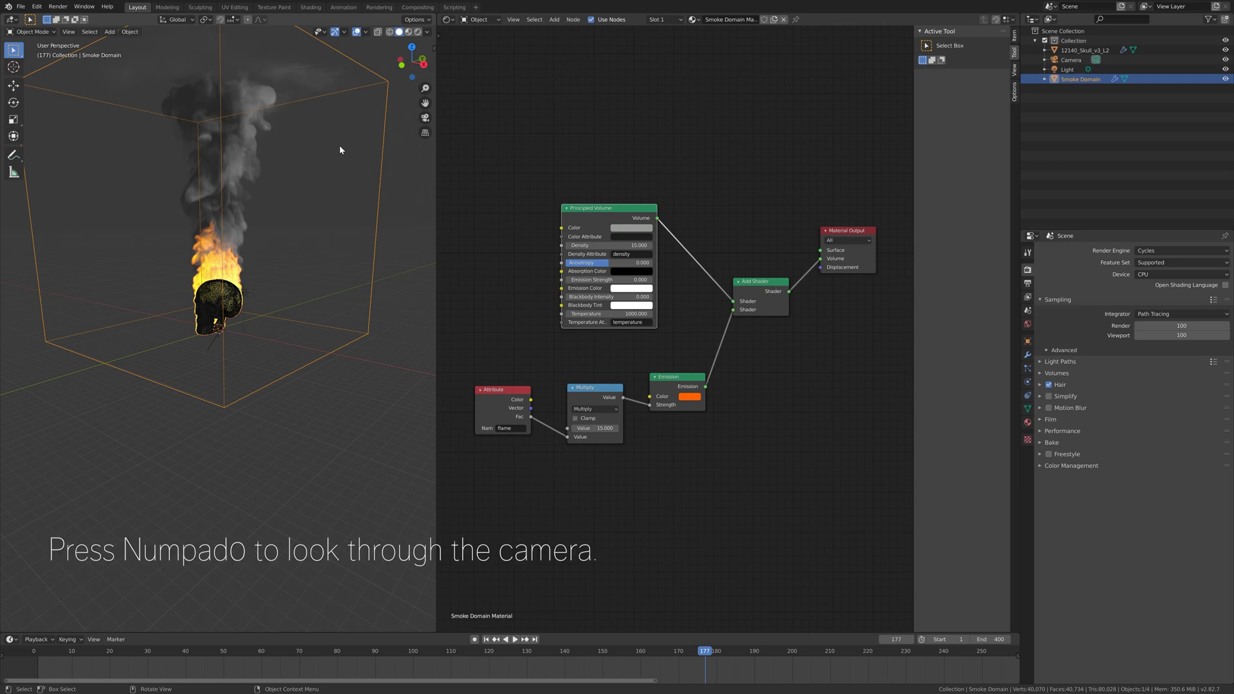
key("KP_0")
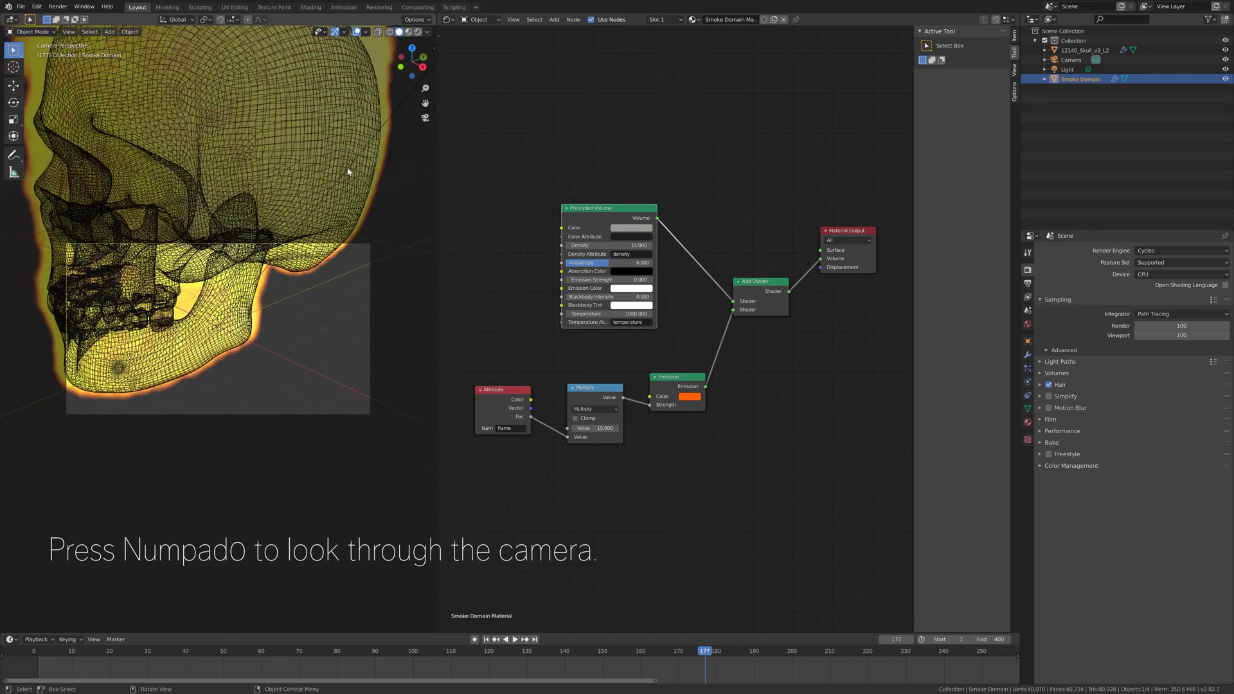
left_click_drag(438, 153, 818, 190)
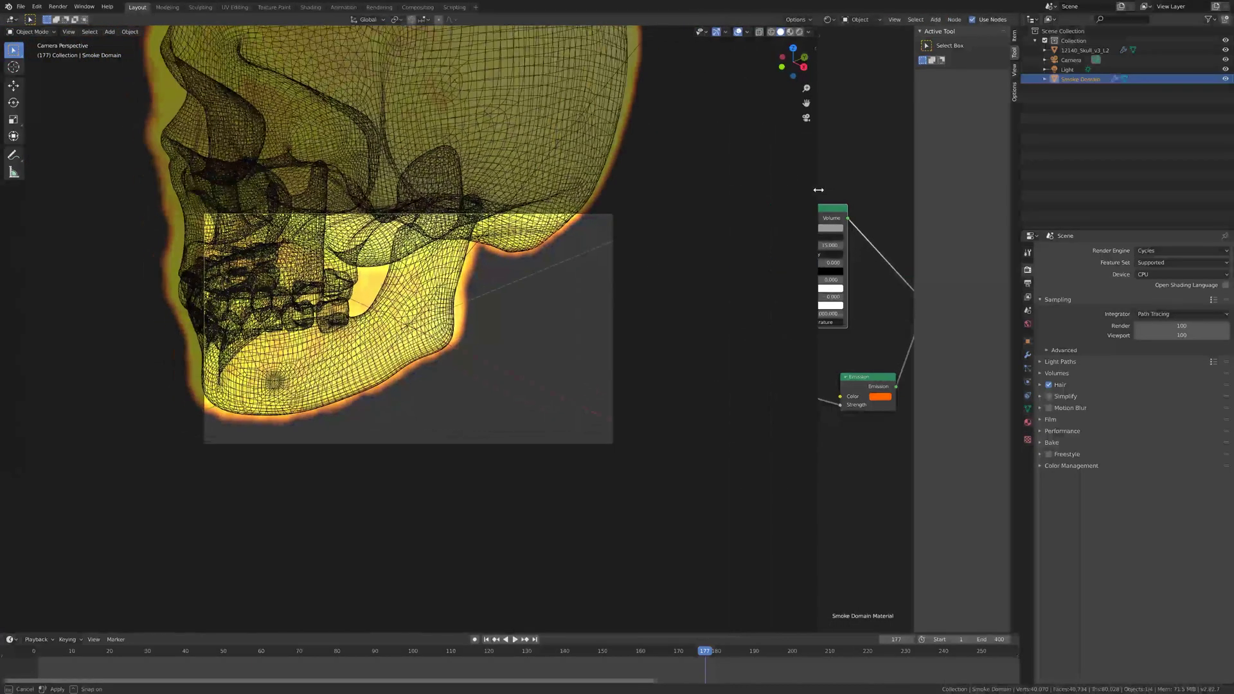
left_click(592, 212)
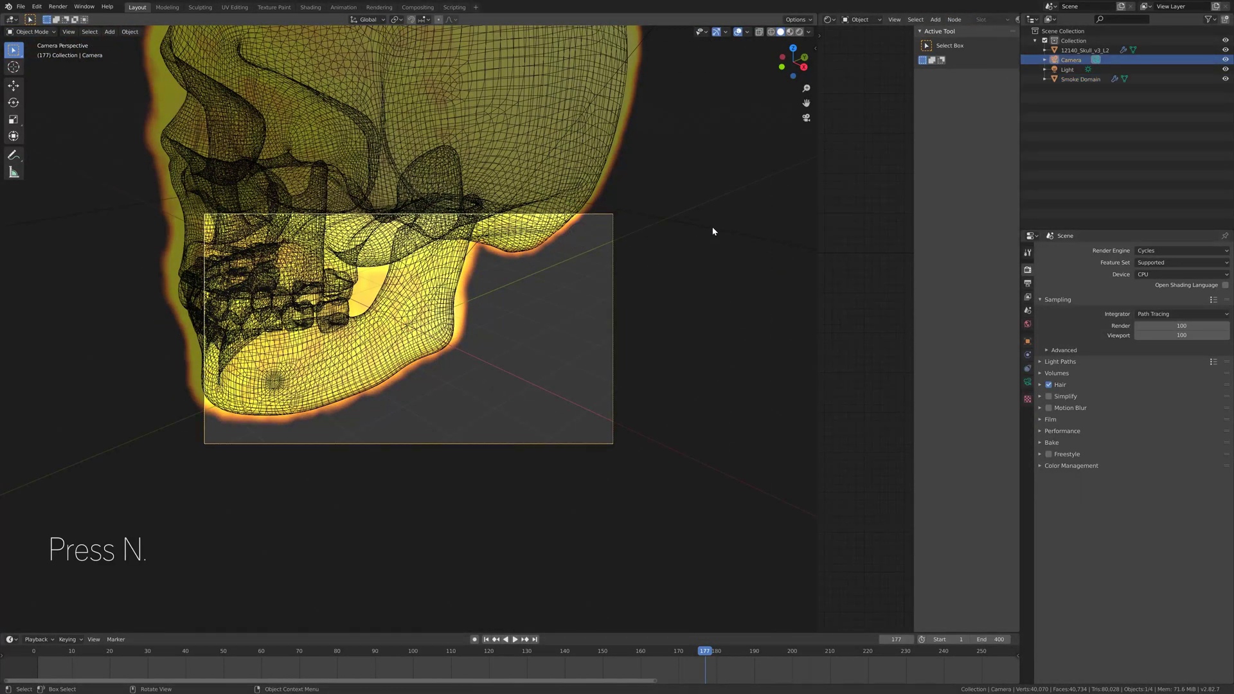
Step: Lock the camera to the view and pull it back to frame the burning skull and smoke column, checking it in Rendered shading
key("n")
left_click(812, 83)
left_click(799, 162)
scroll(450, 291, "down", 10)
middle_click_drag(450, 291, 499, 355)
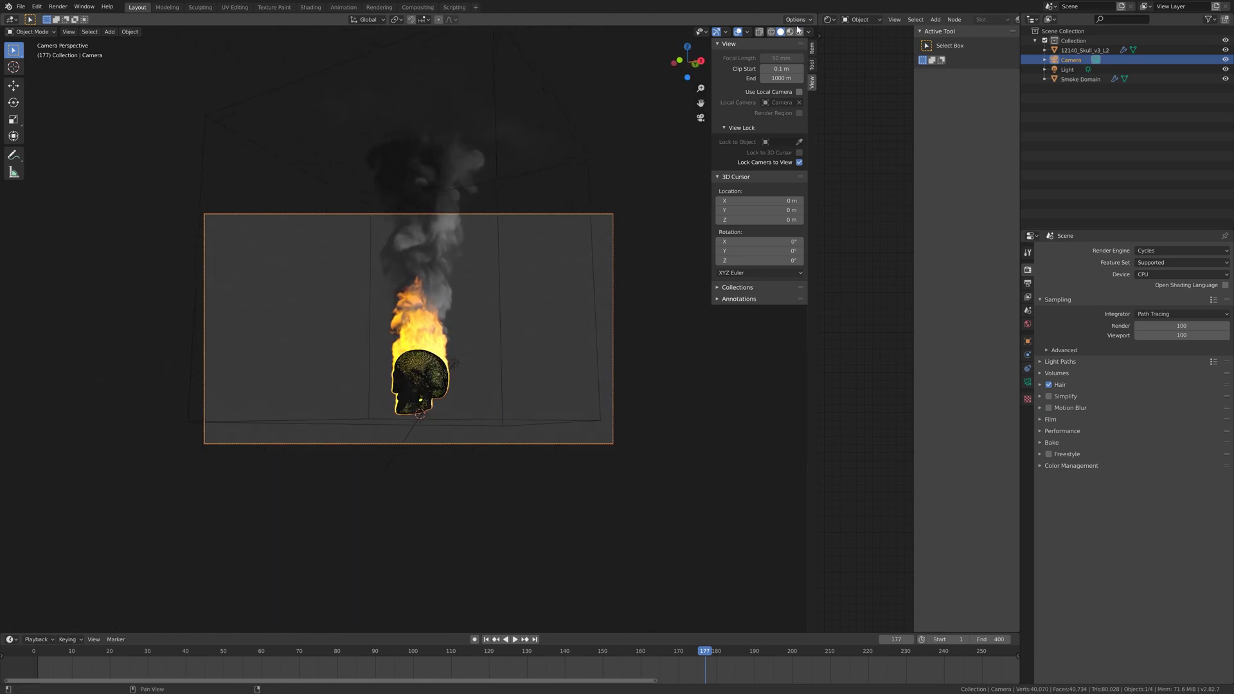
left_click(799, 31)
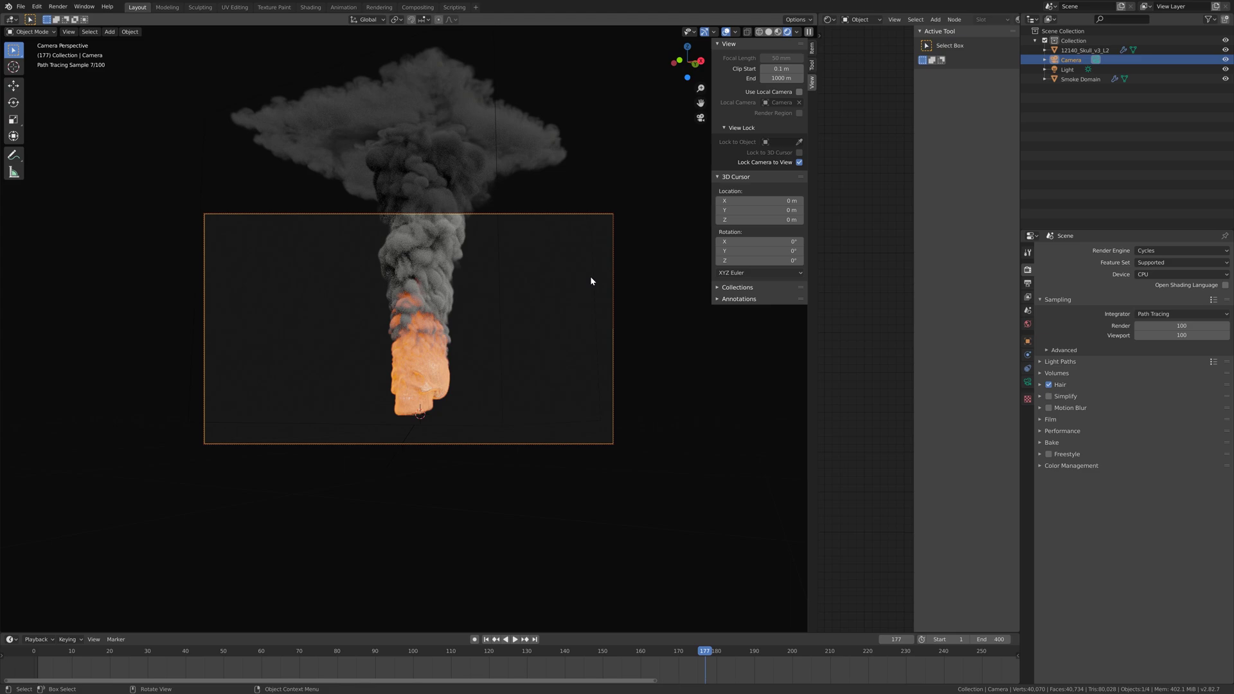
middle_click_drag(573, 276, 575, 296)
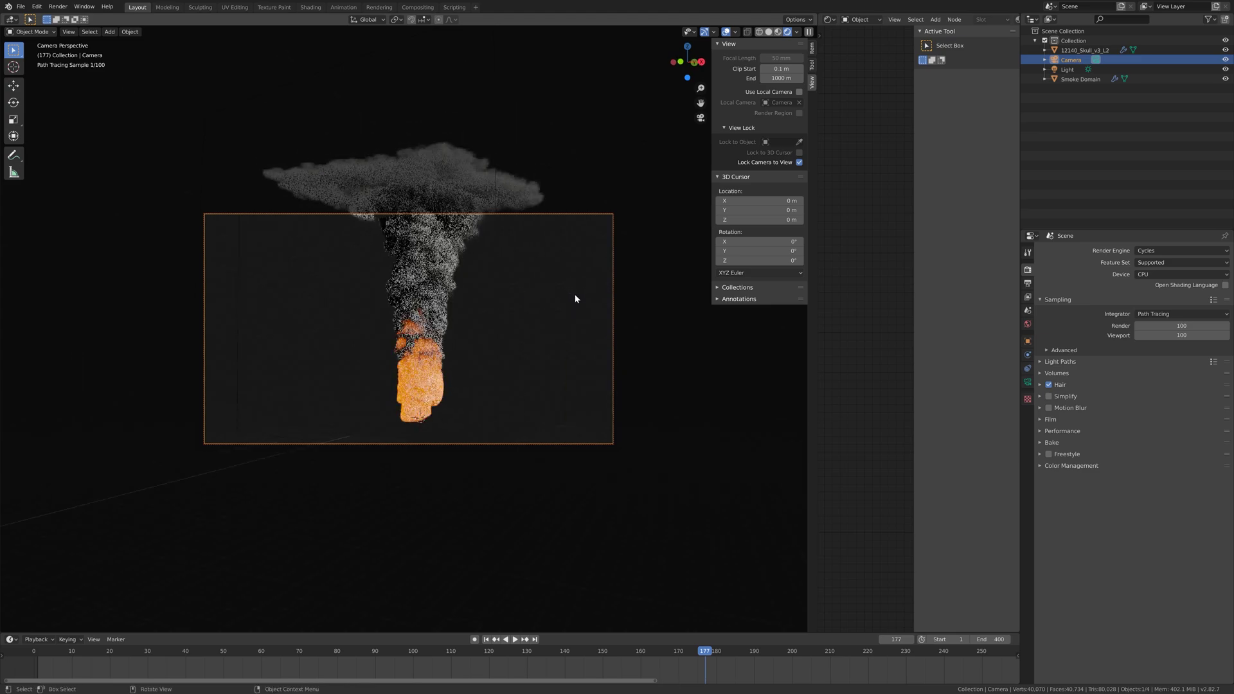
Step: Check the rendered simulation near the start of the timeline, and move the current frame to 360
left_click(72, 651)
left_click_drag(72, 652, 45, 651)
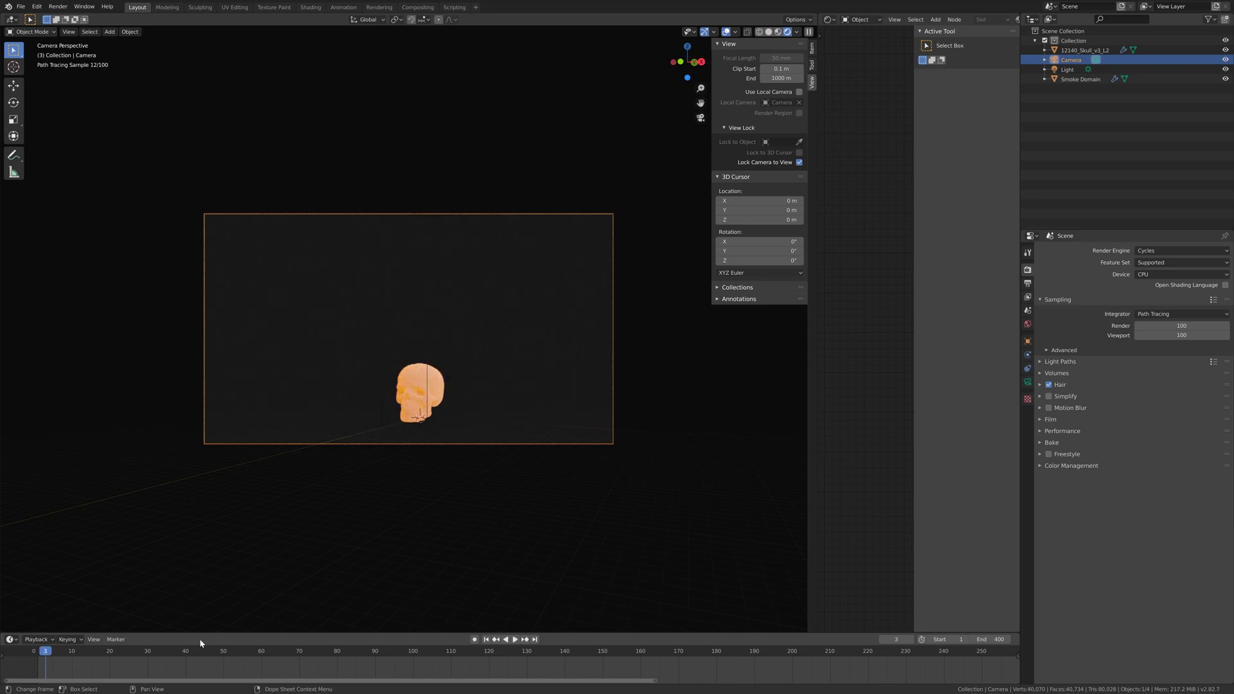
scroll(511, 659, "down", 5)
left_click(764, 651)
key("space")
key("space")
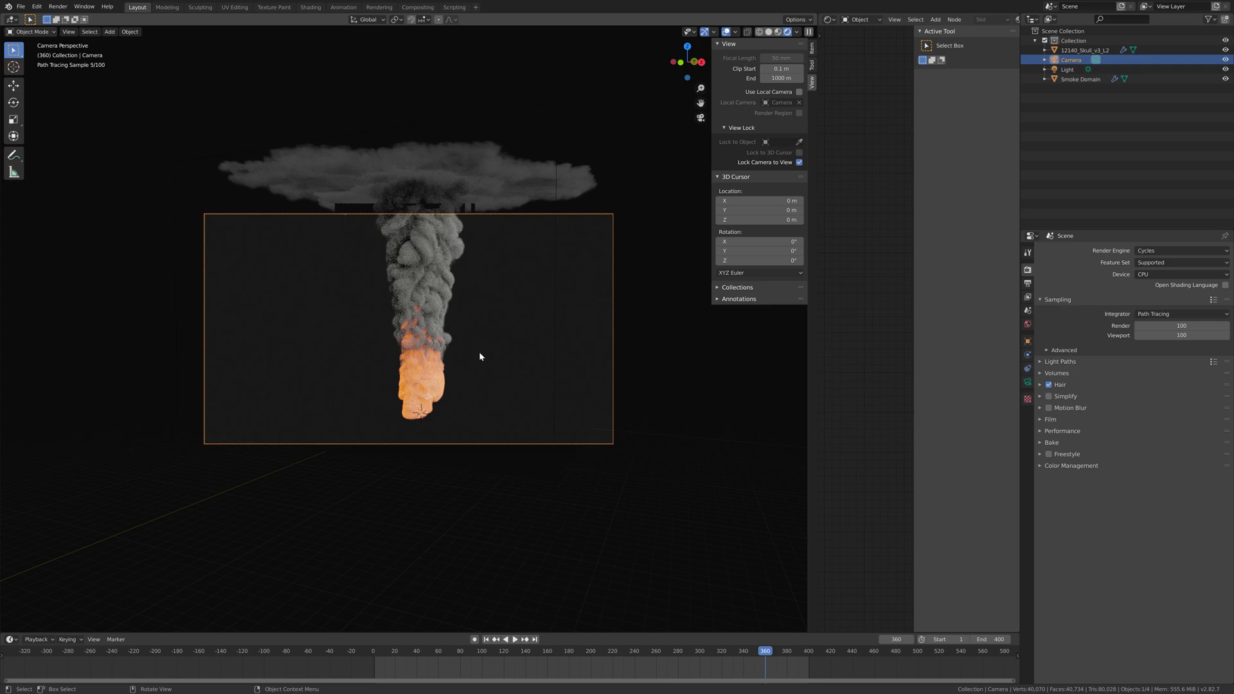
Step: Set the camera's clip end to 1000 m and return the viewport to Solid shading
left_click(1028, 382)
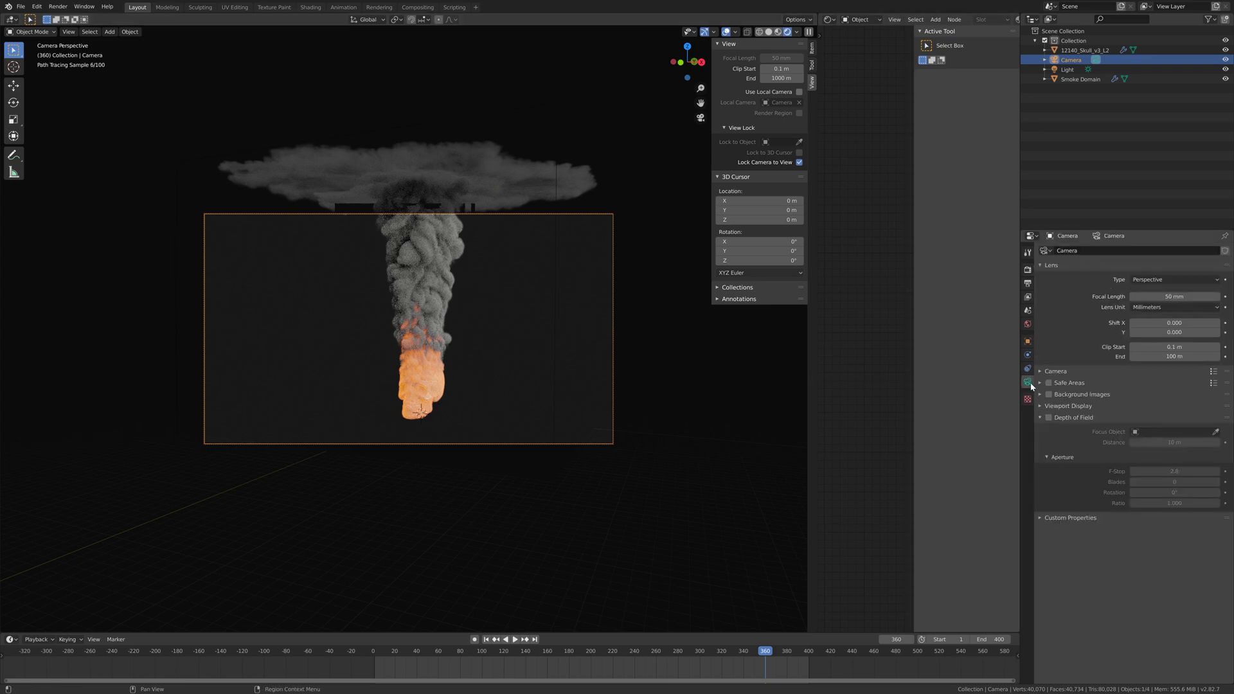
key("Return")
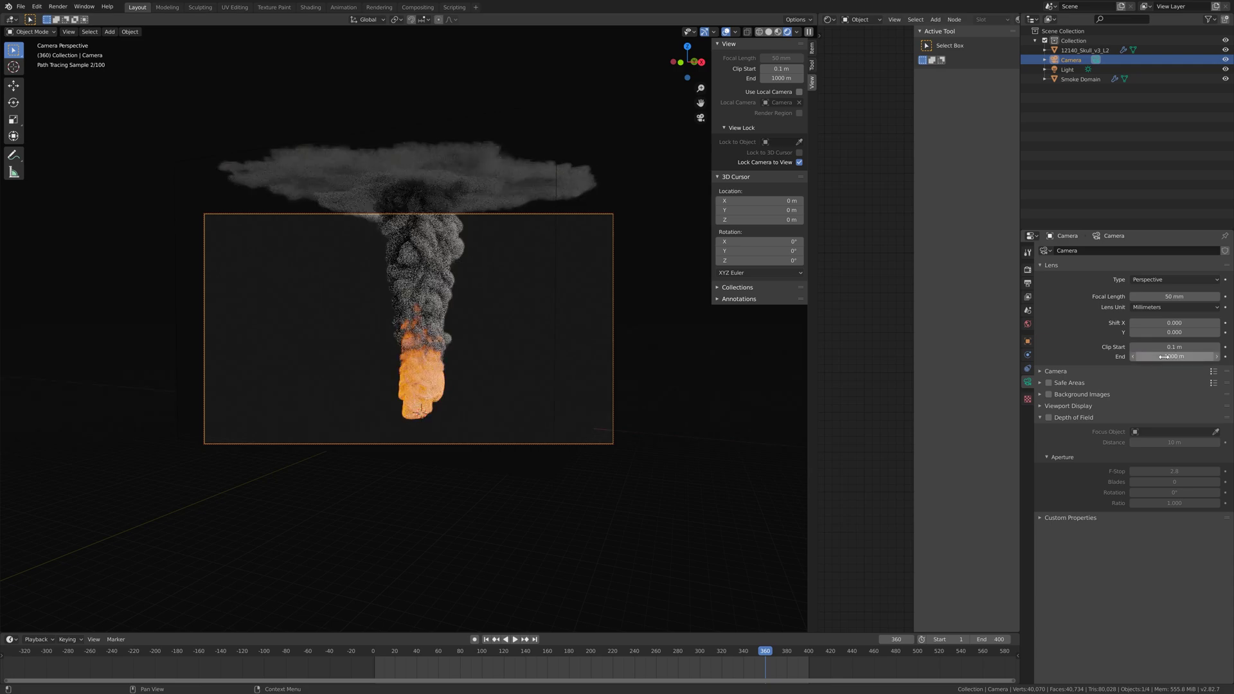
left_click(770, 32)
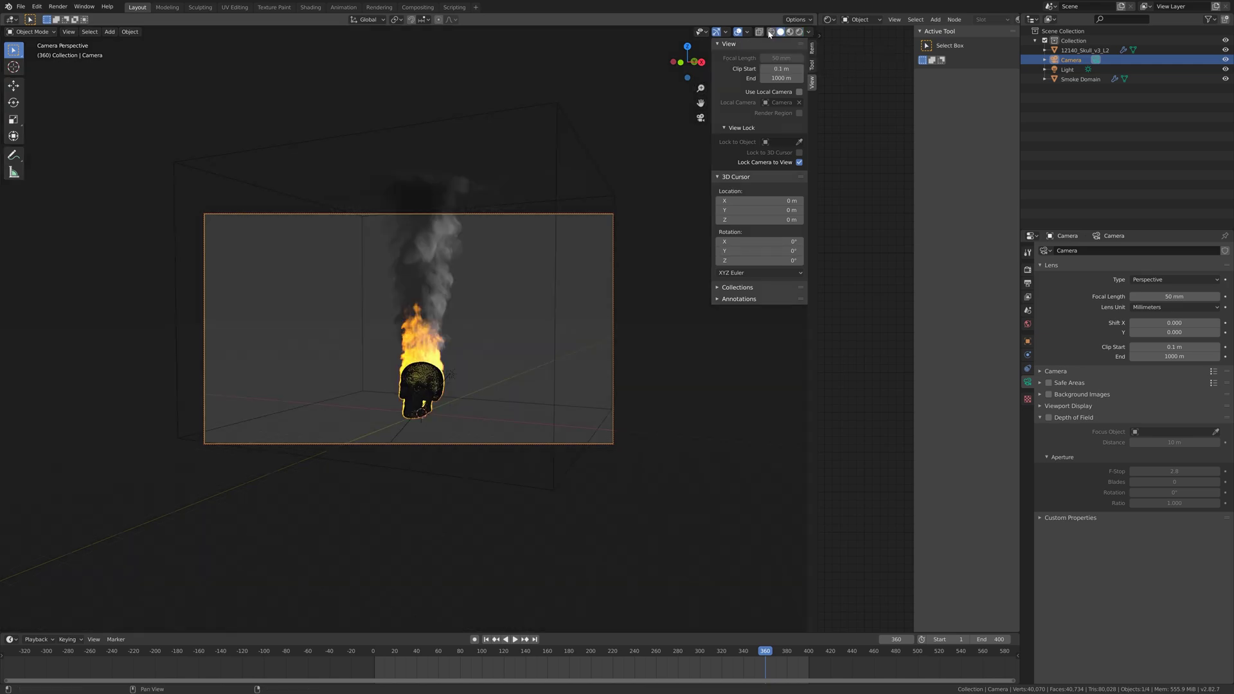
Step: Set the Cycles render device to GPU Compute and the render tile size to 512
left_click(1029, 271)
left_click(1143, 275)
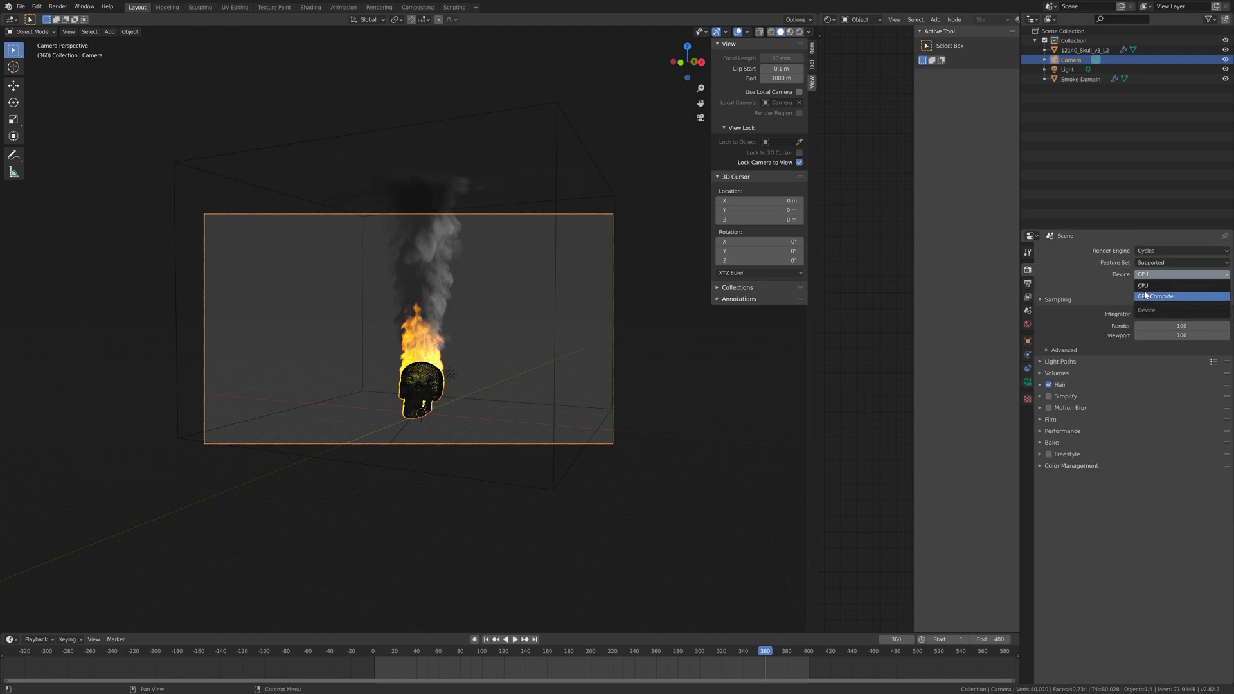
left_click(1145, 295)
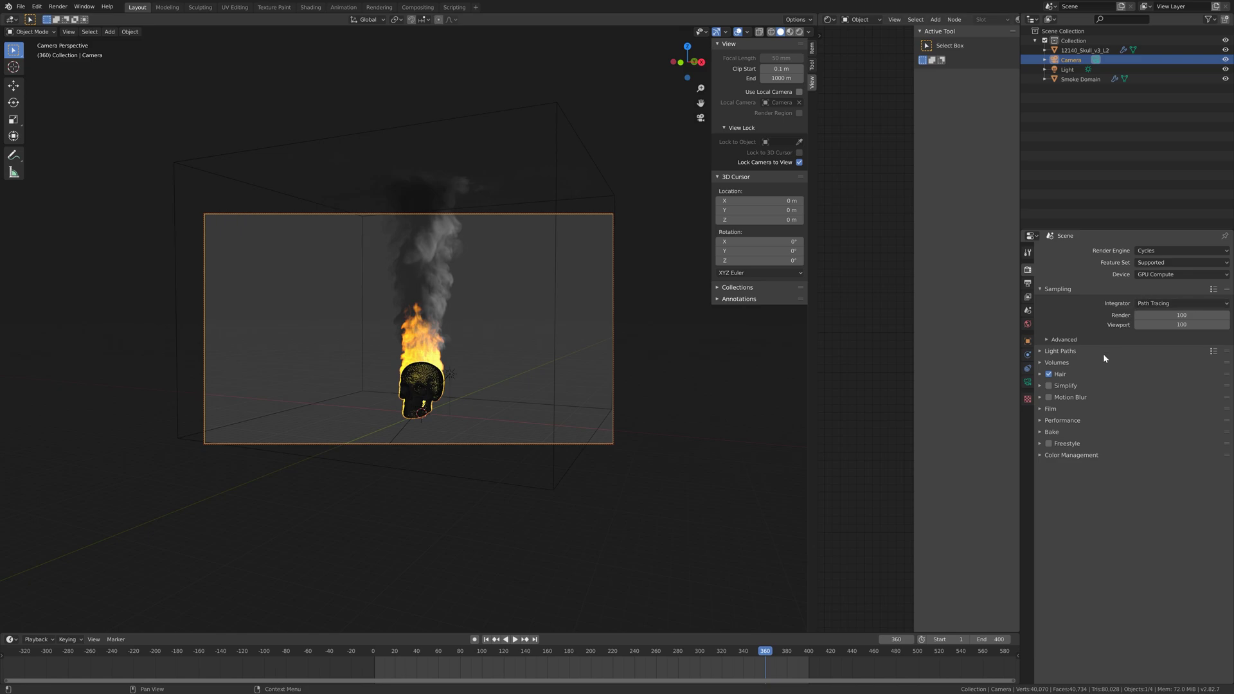
left_click(1068, 421)
double_click(1157, 486)
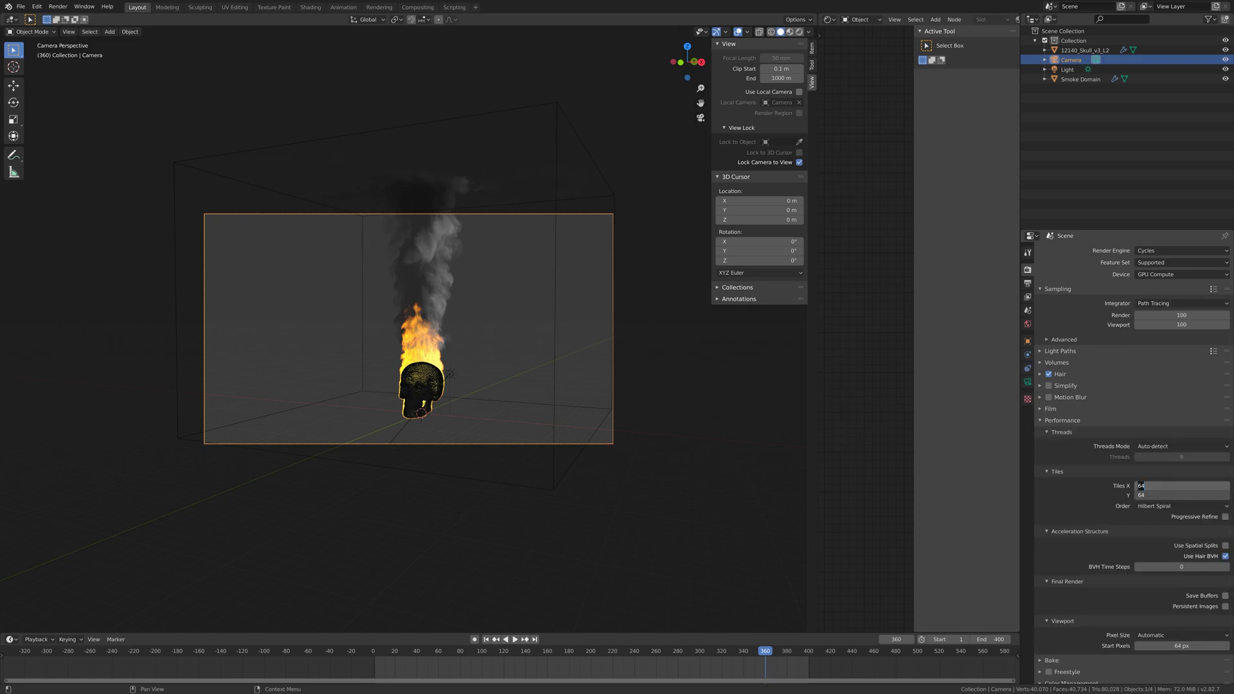
type("512")
key("Return")
Step: Set the output resolution scale to 200% and the frame rate to 30 fps
left_click(1028, 284)
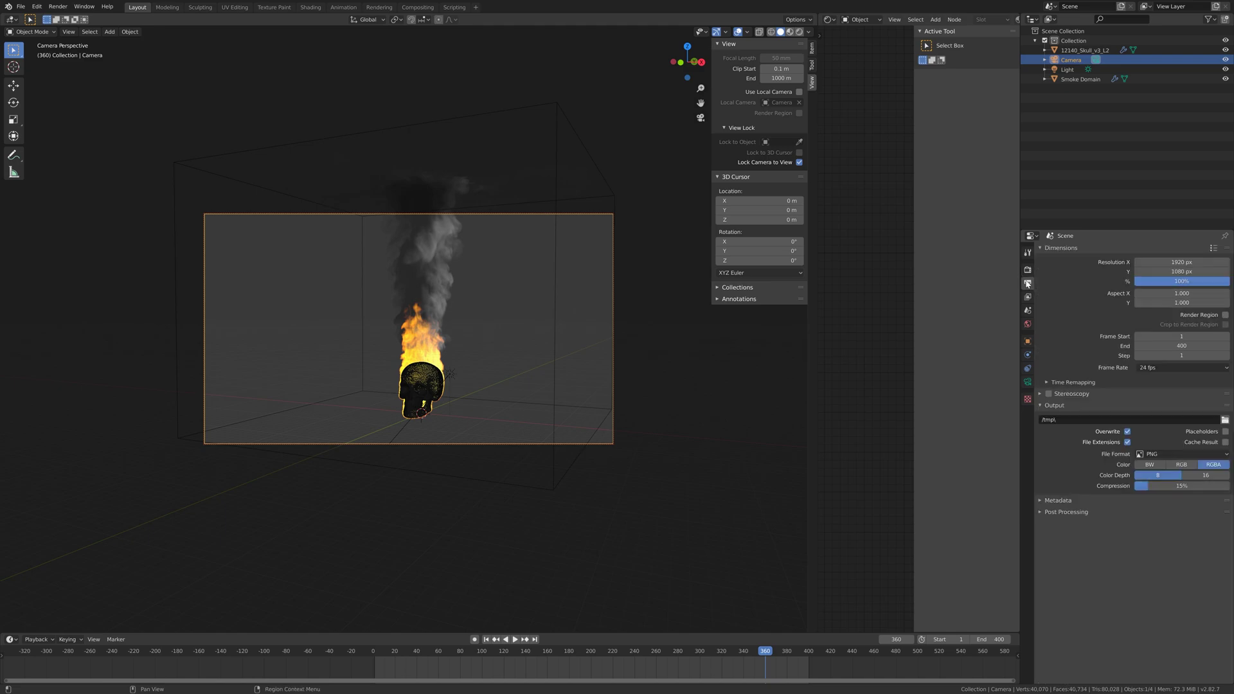
left_click(1182, 281)
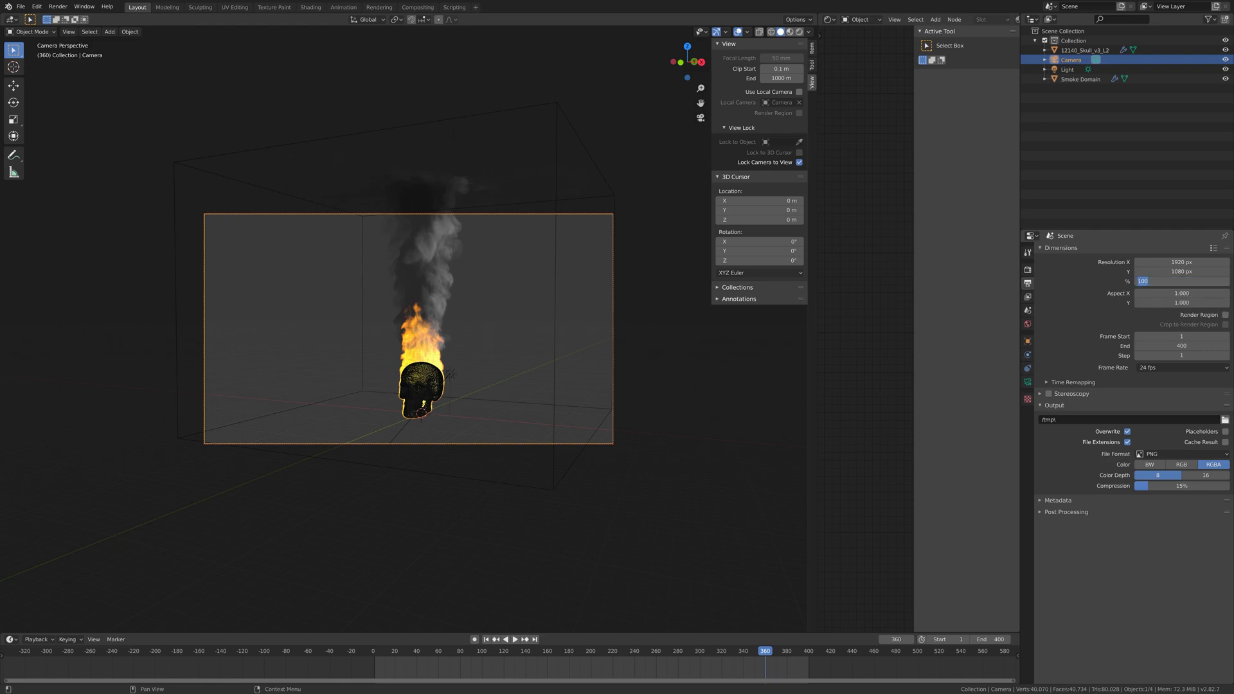
type("200")
key("Return")
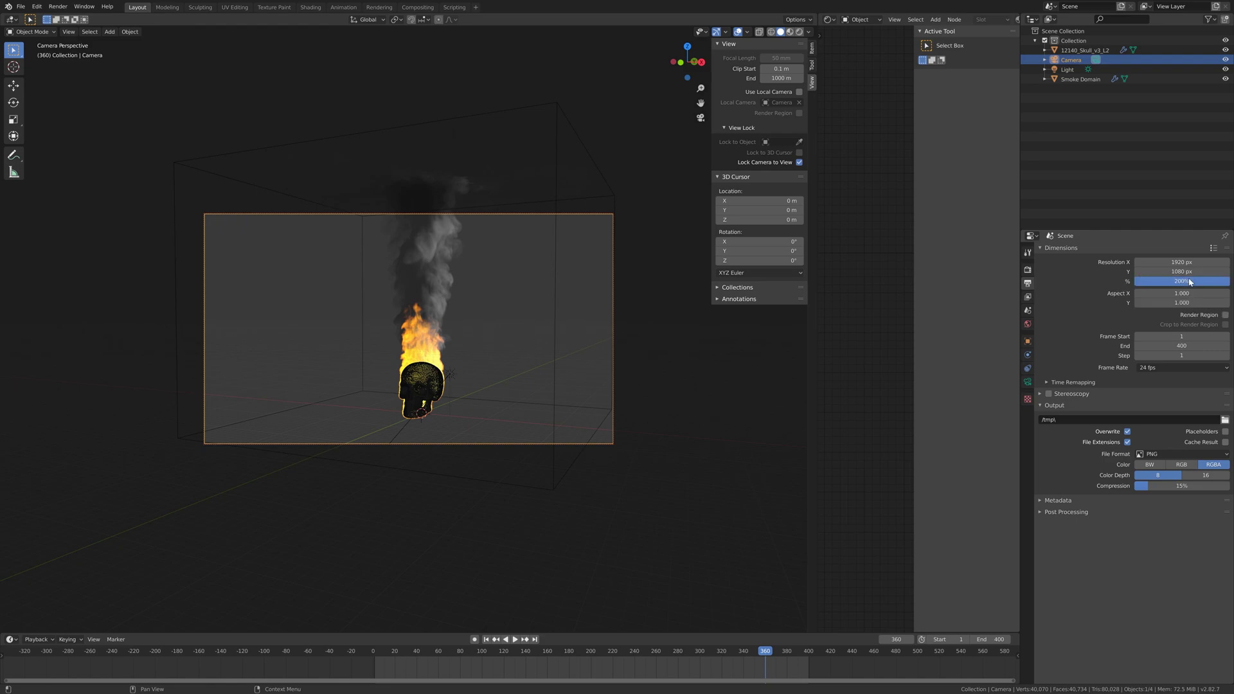
left_click(1180, 368)
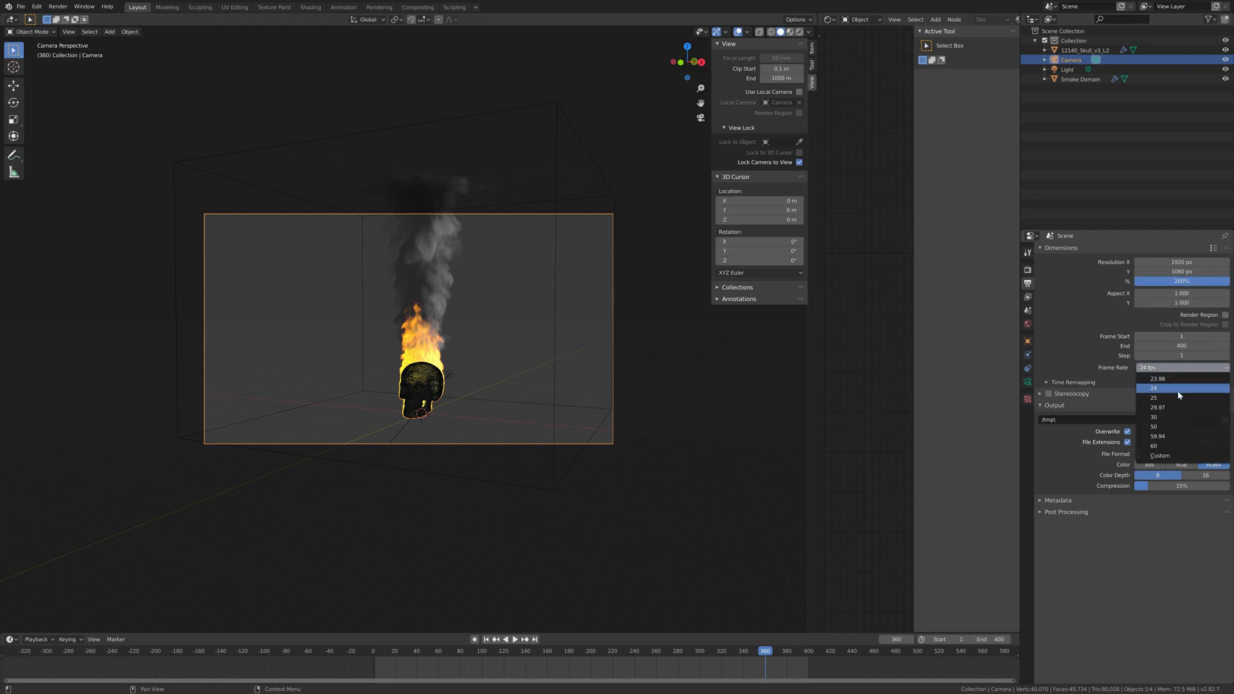
left_click(1175, 417)
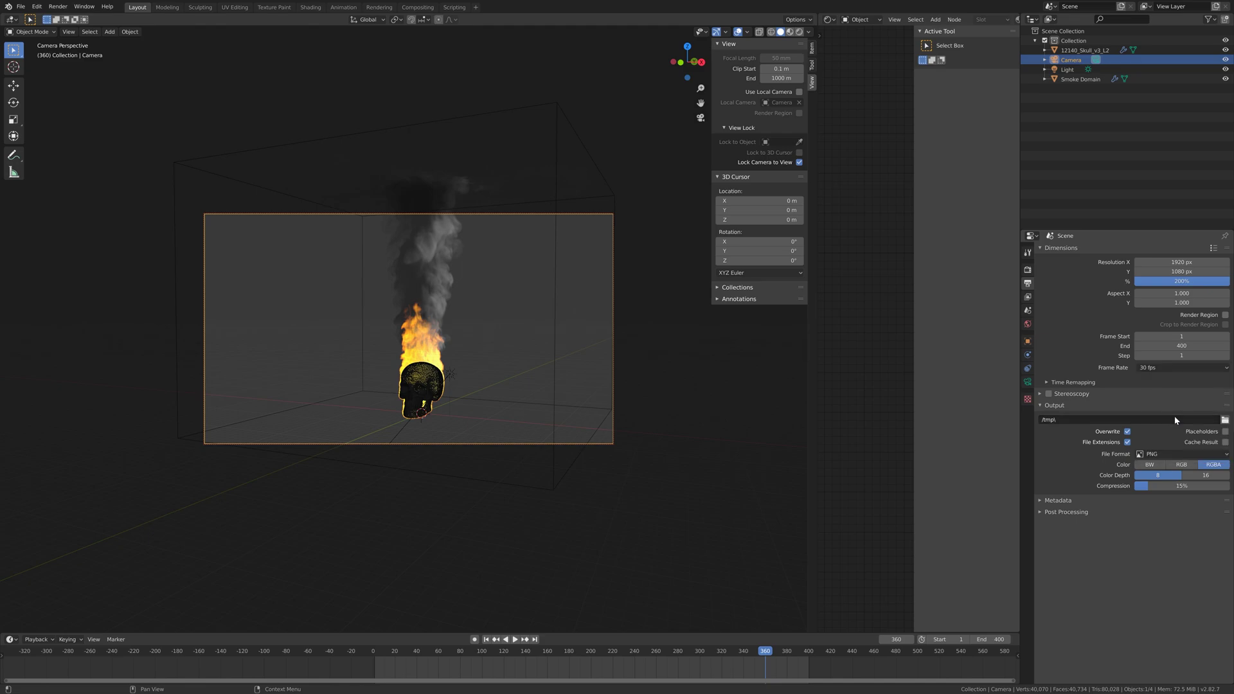
Step: Set the PNG compression to 70% and create an output folder named "4K smoke+fire" in E:\Large renders
left_click(1183, 483)
type("70")
key("Return")
left_click(1225, 420)
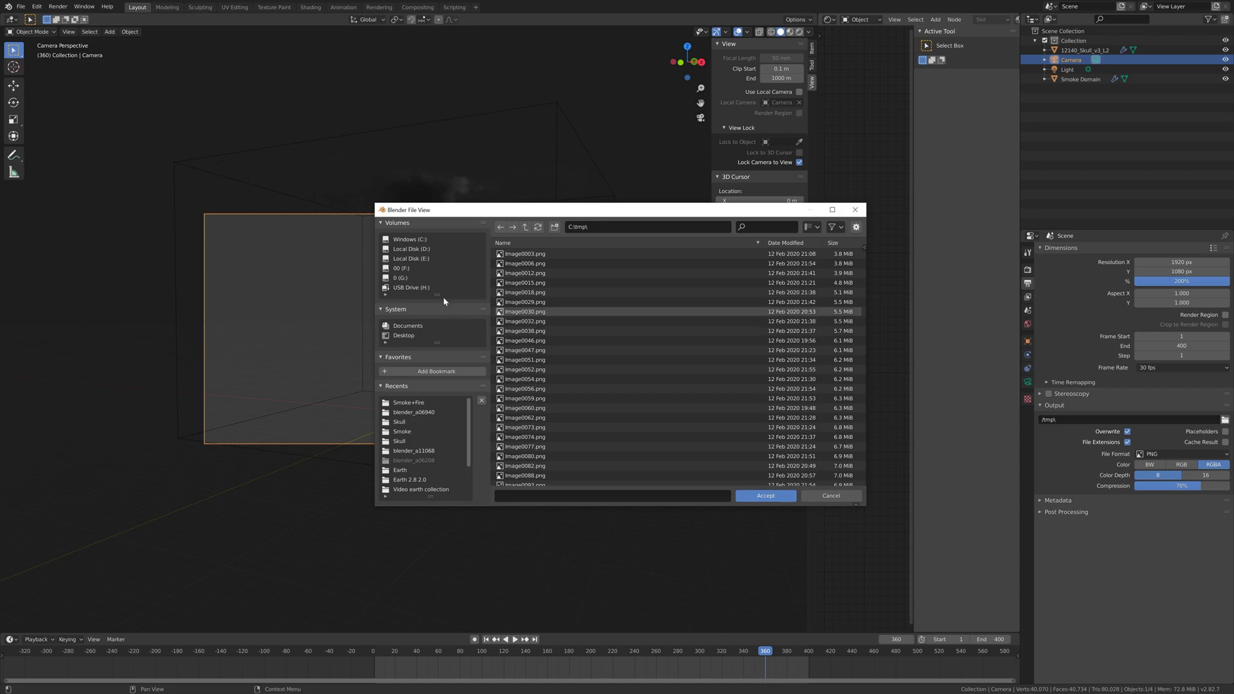
left_click(420, 259)
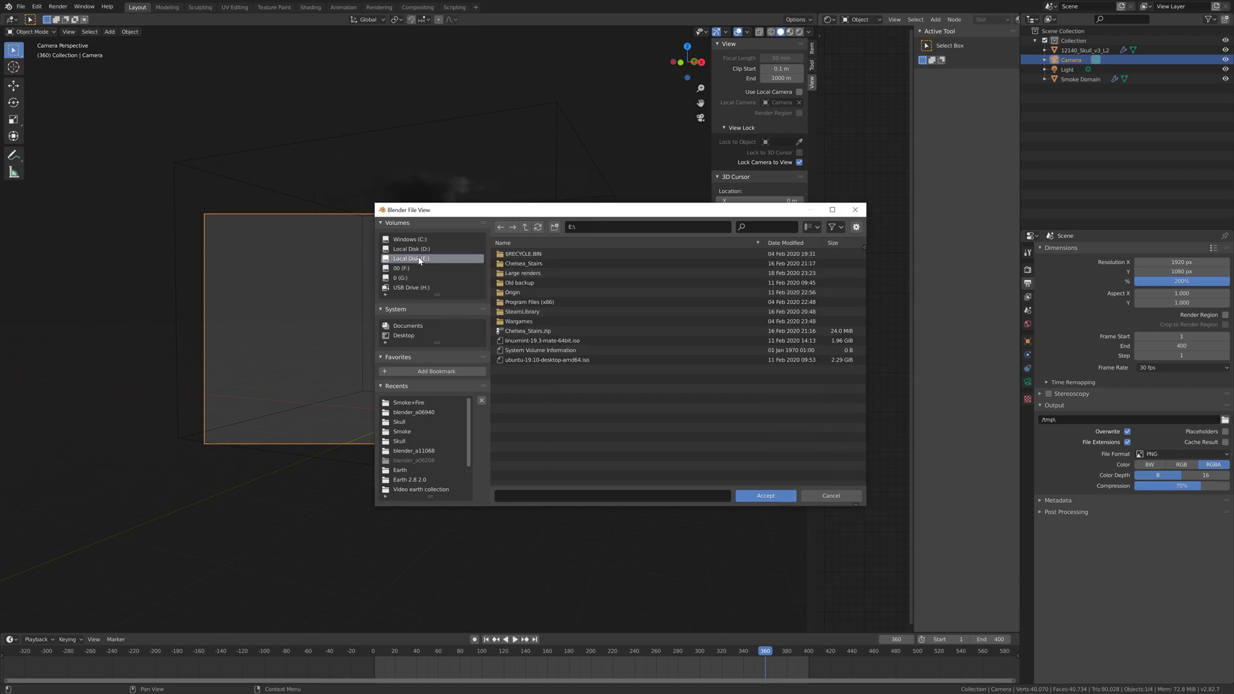
double_click(522, 273)
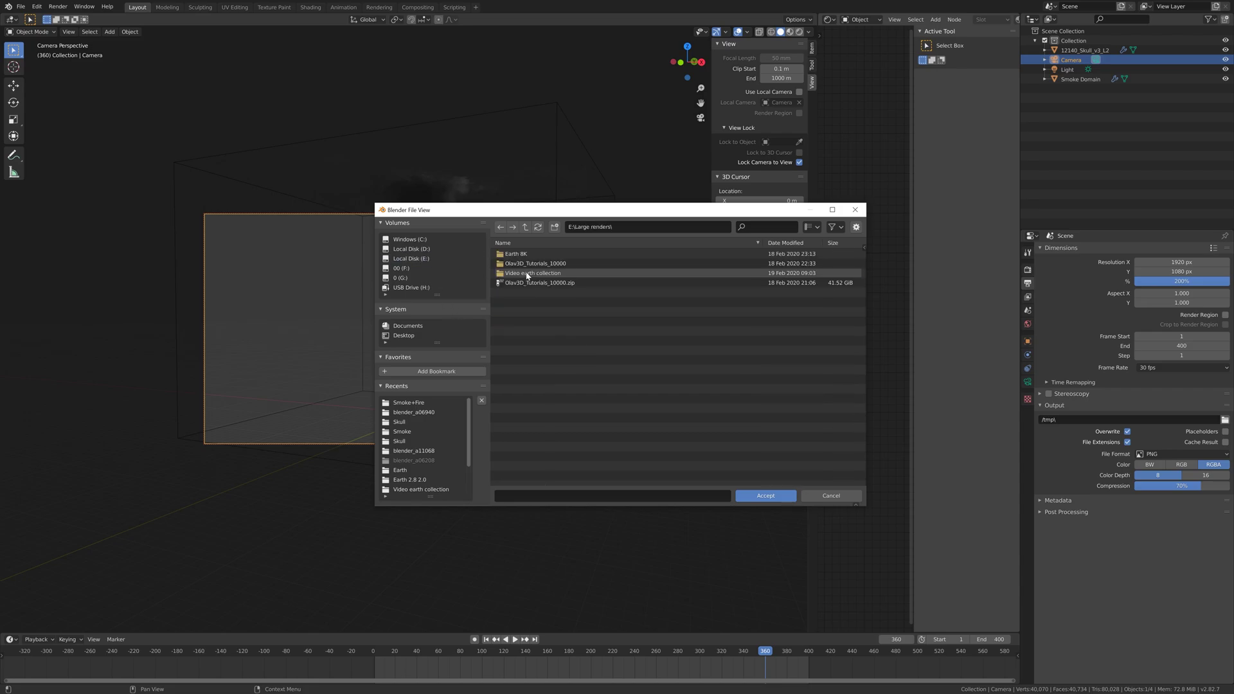
left_click(559, 228)
type("4K")
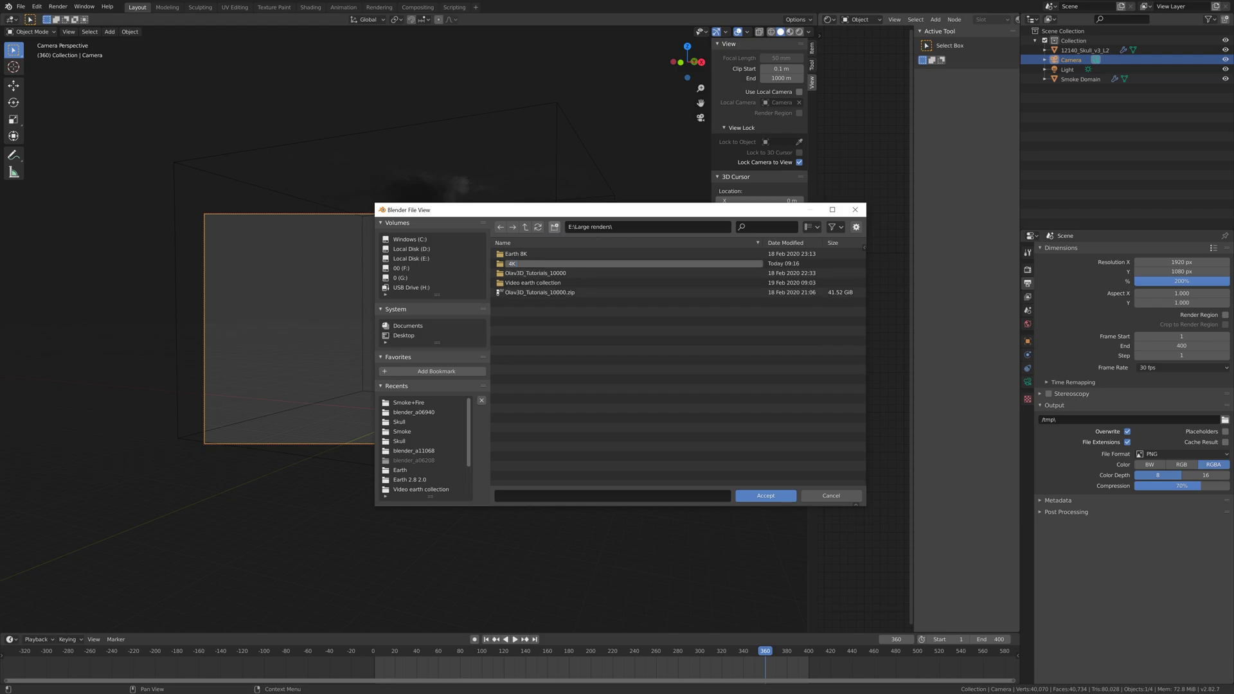
type(" smoke+fire")
key("Return")
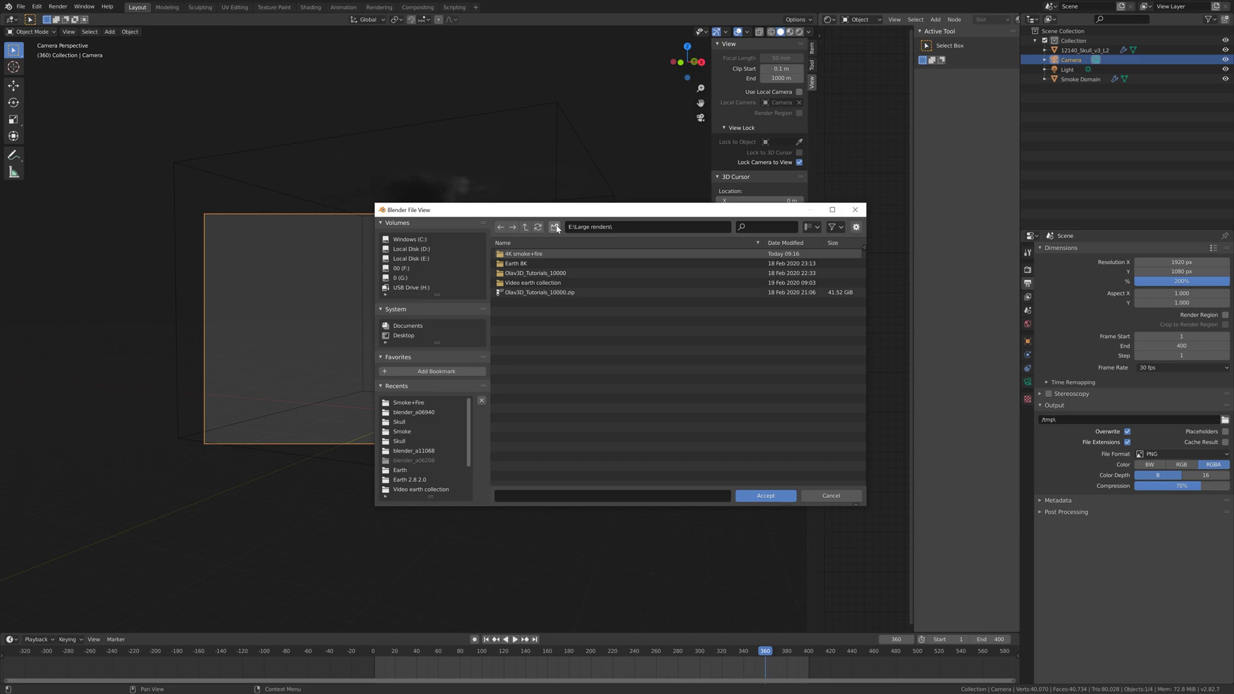
Step: Set the render output to the "4K smoke+fire" folder with the file name "tut"
double_click(536, 254)
left_click(538, 493)
type("tu")
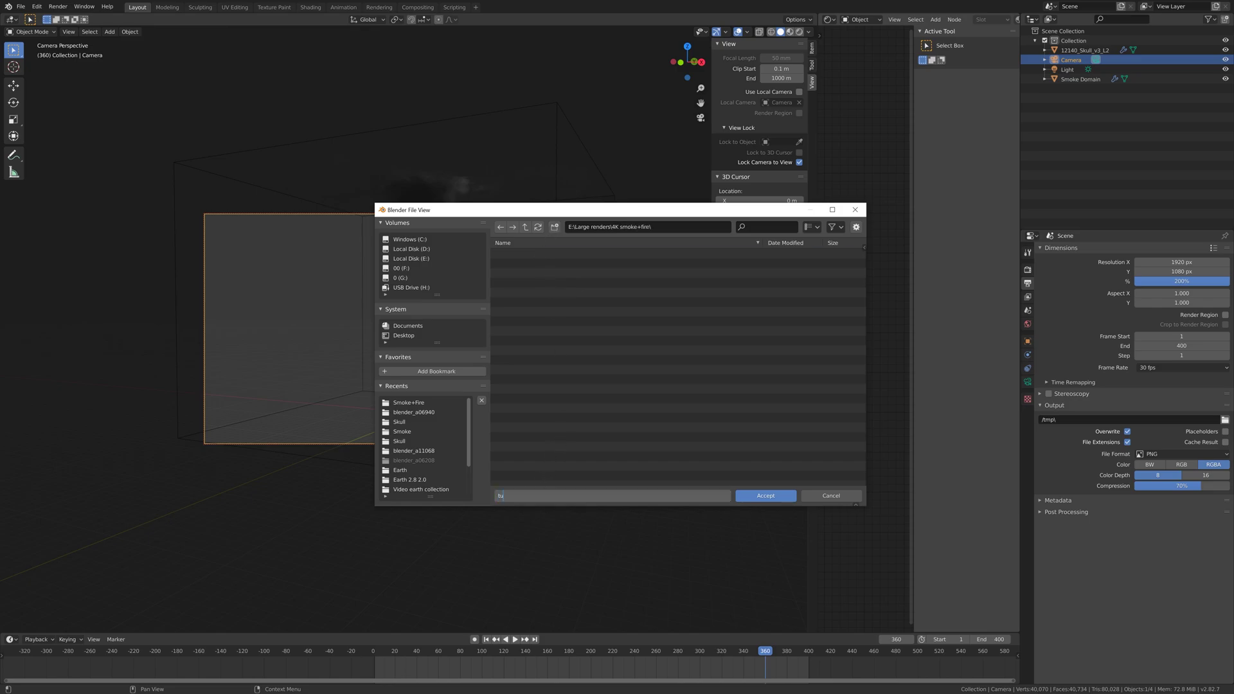
type("t")
key("Return")
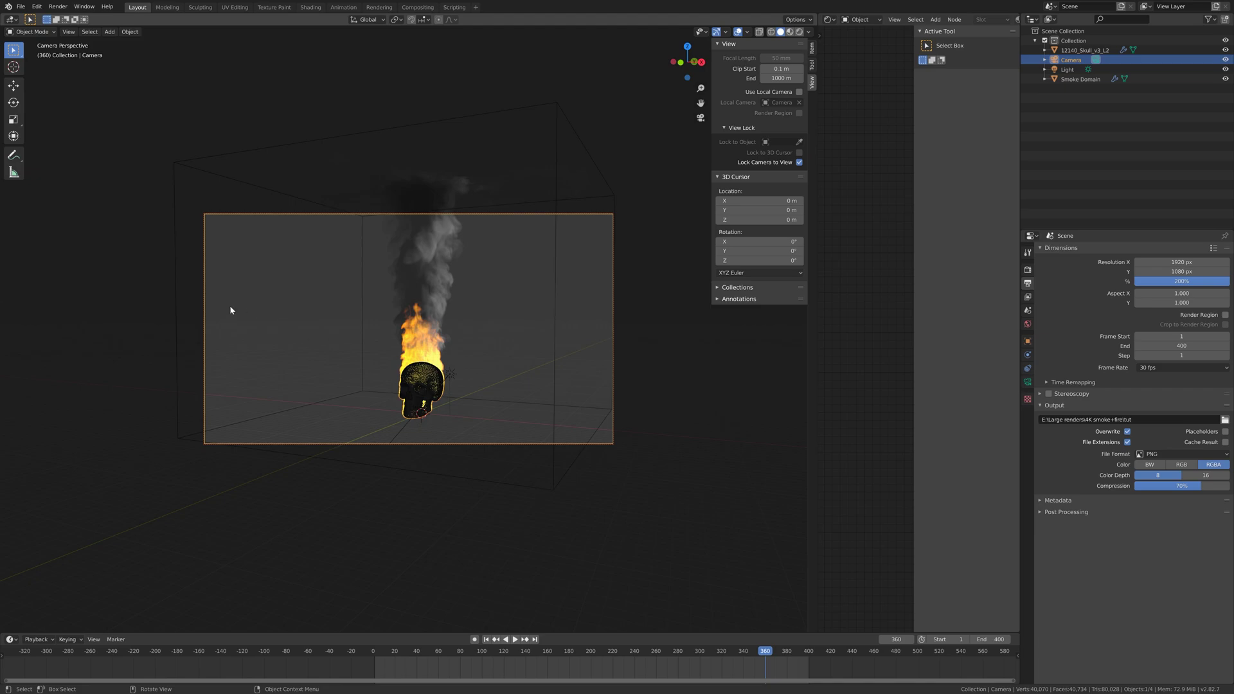
Step: Render the current frame as a still image, close the result, and start rendering the full animation
left_click(55, 10)
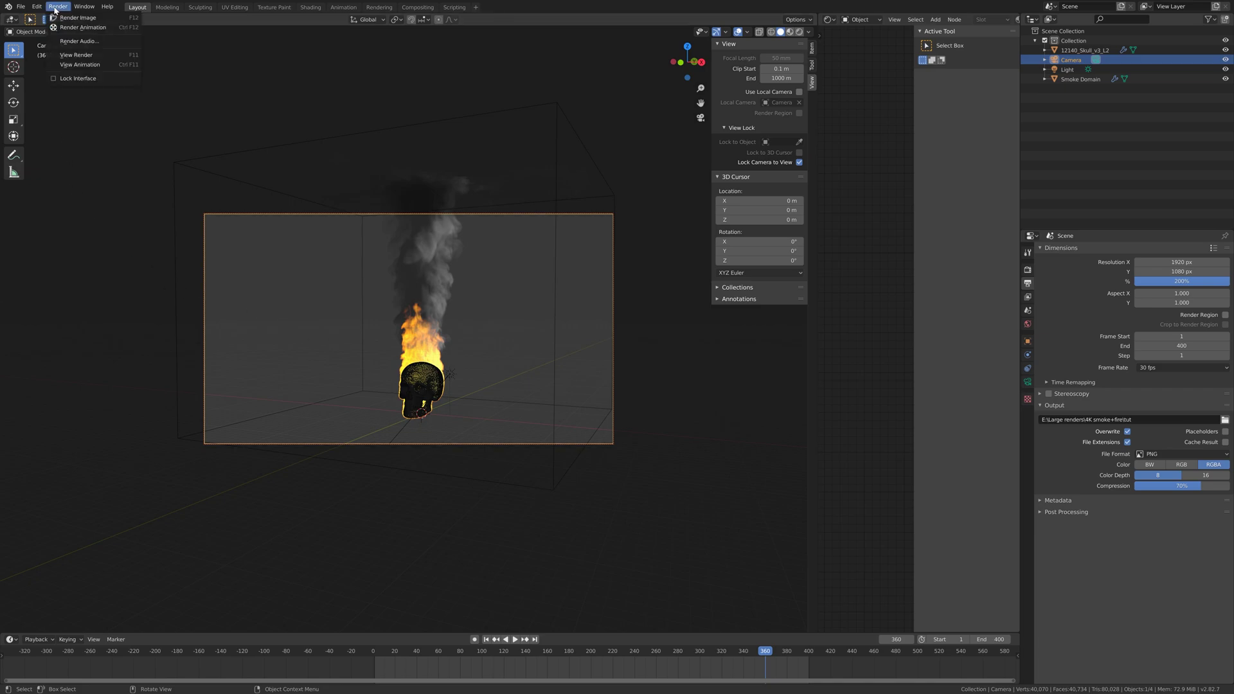
left_click(78, 17)
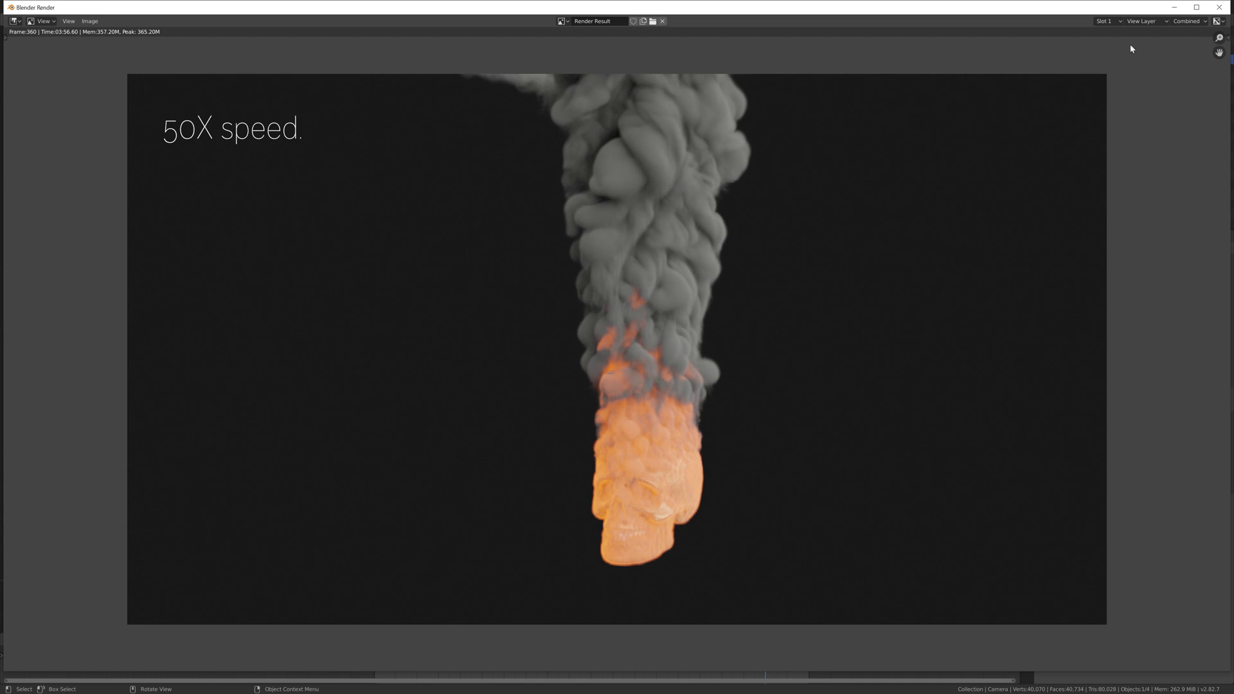
left_click(1218, 9)
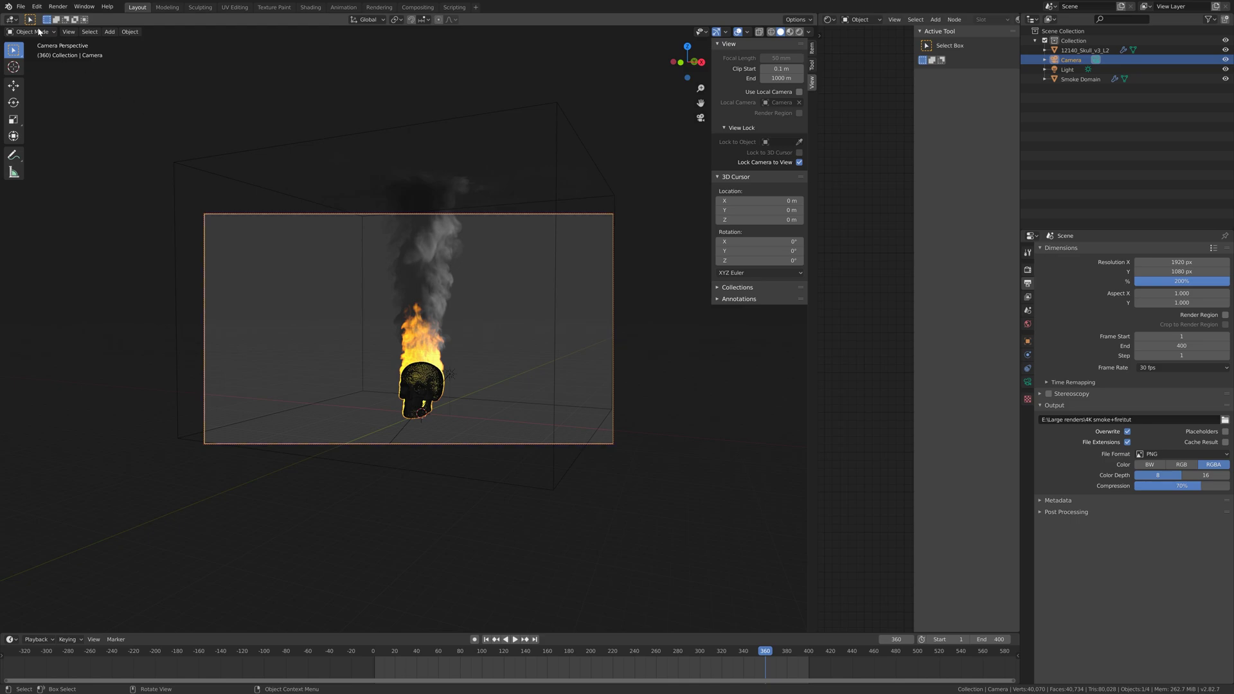
left_click(55, 8)
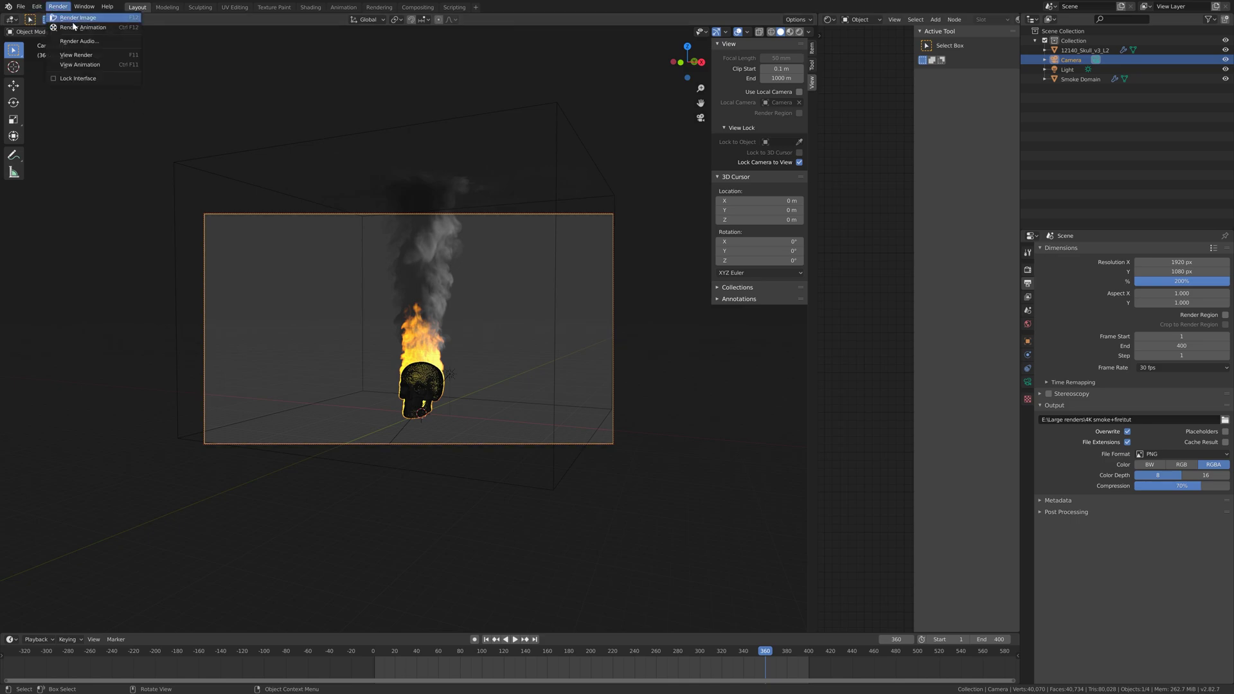
left_click(75, 27)
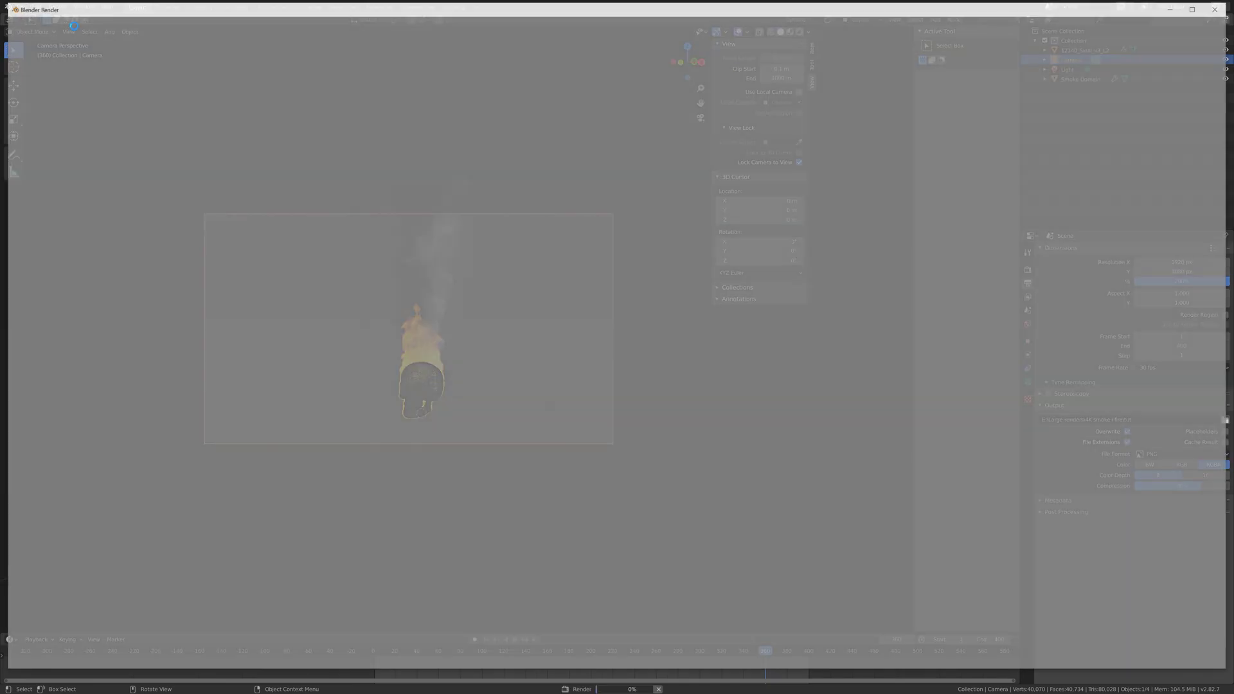